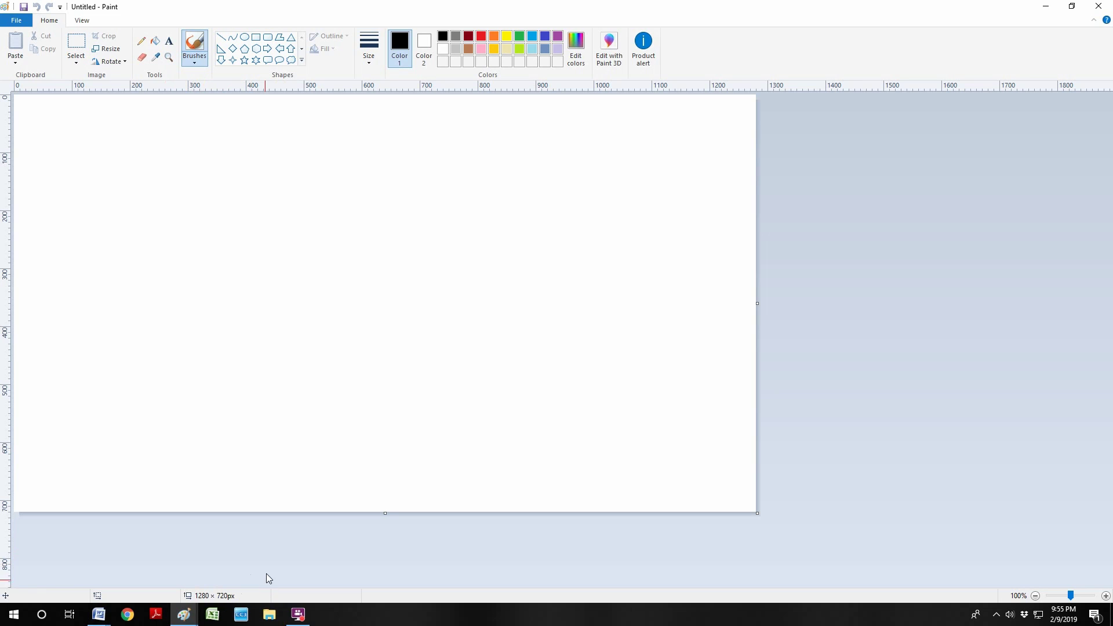
Resize the canvas to 1920 × 1080 px in Image Properties
{"action": "left_click", "coordinate": [17, 21]}
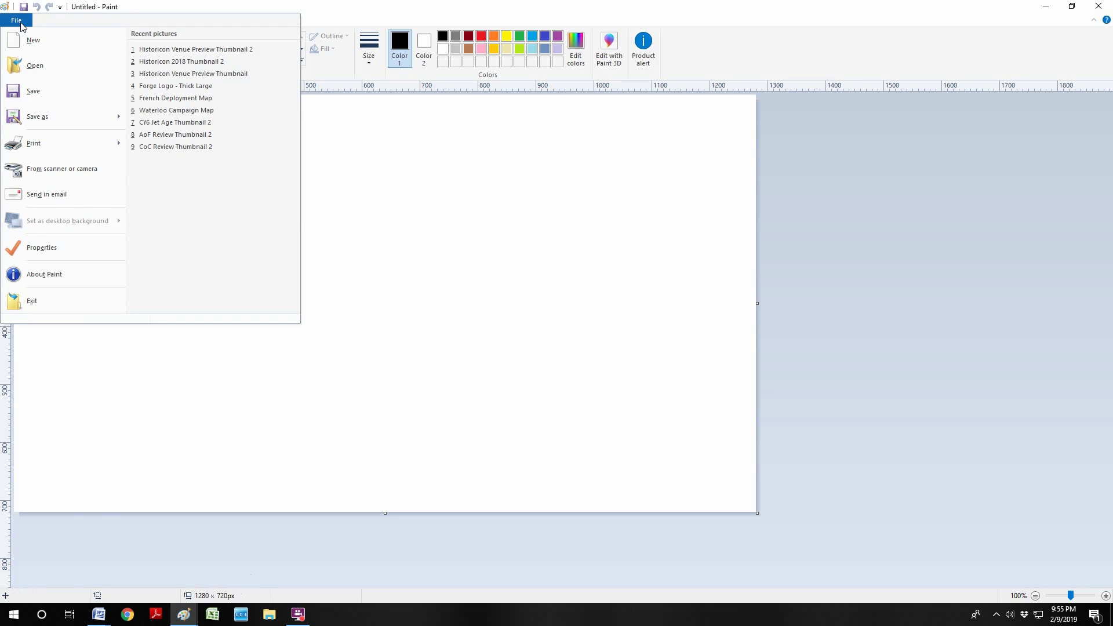
{"action": "left_click", "coordinate": [41, 247]}
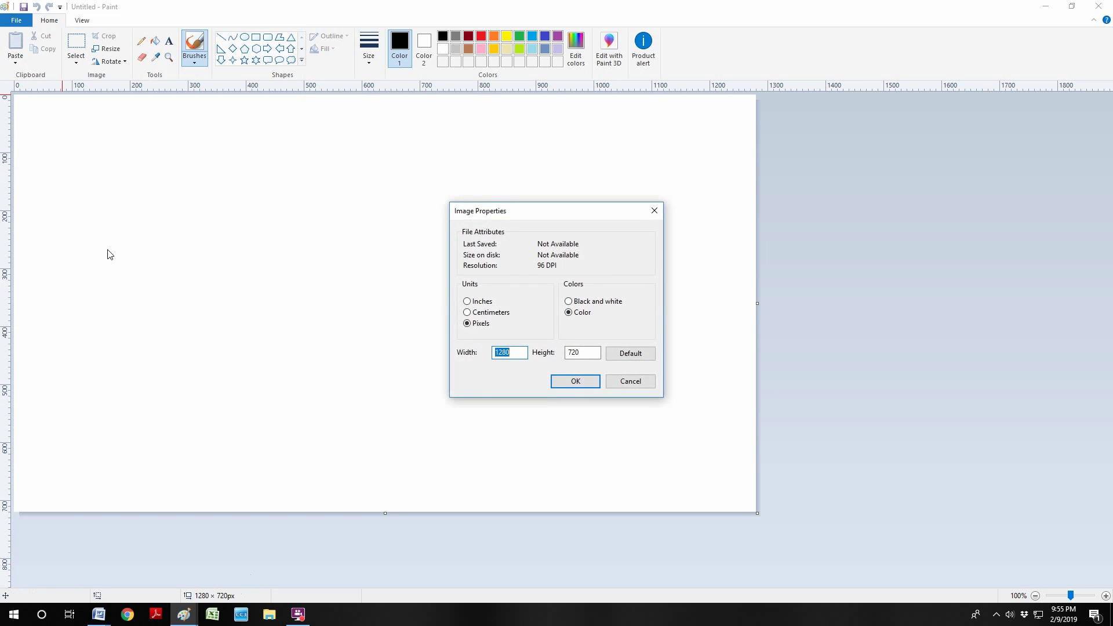
{"action": "type", "text": "1"}
{"action": "key", "text": "Tab"}
{"action": "type", "text": "10"}
{"action": "left_click", "coordinate": [589, 385]}
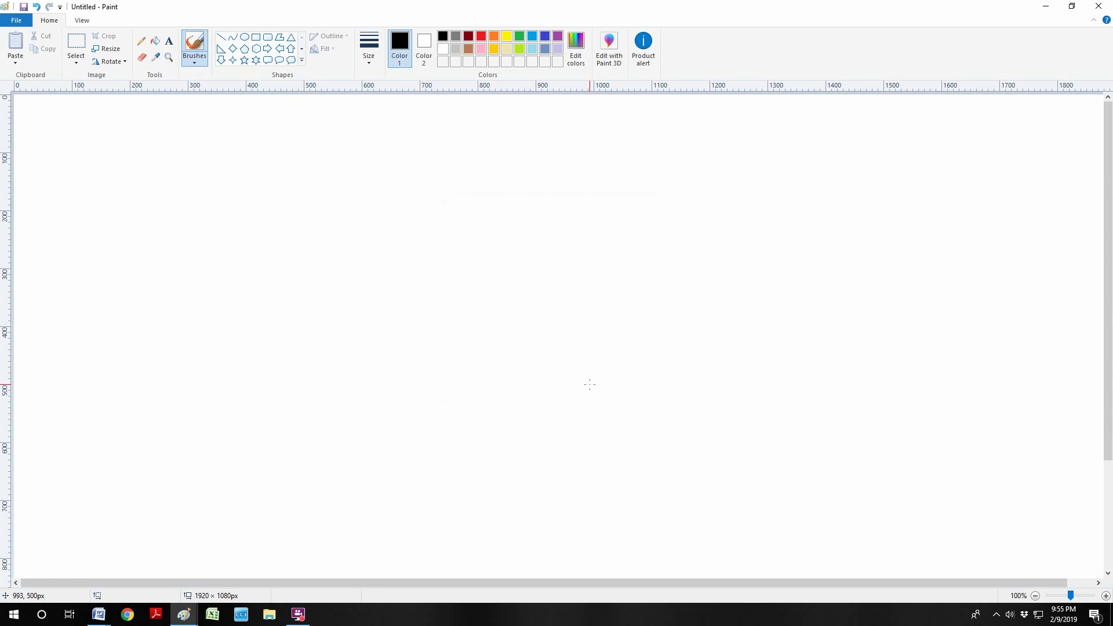
Zoom out to see the whole canvas
{"action": "left_click", "coordinate": [82, 20]}
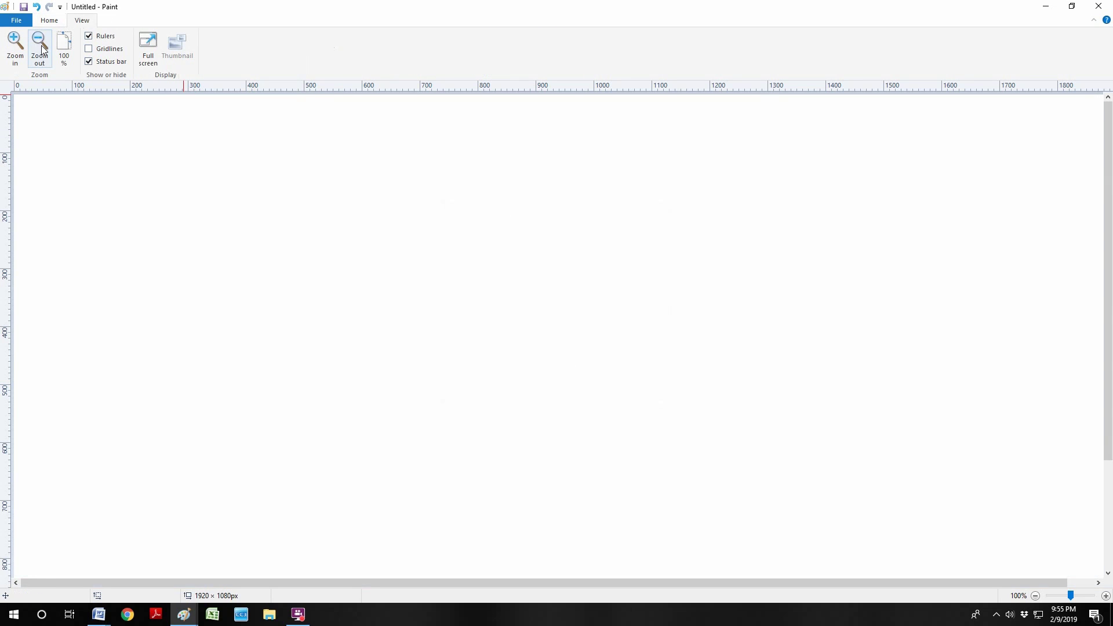
{"action": "left_click", "coordinate": [39, 46]}
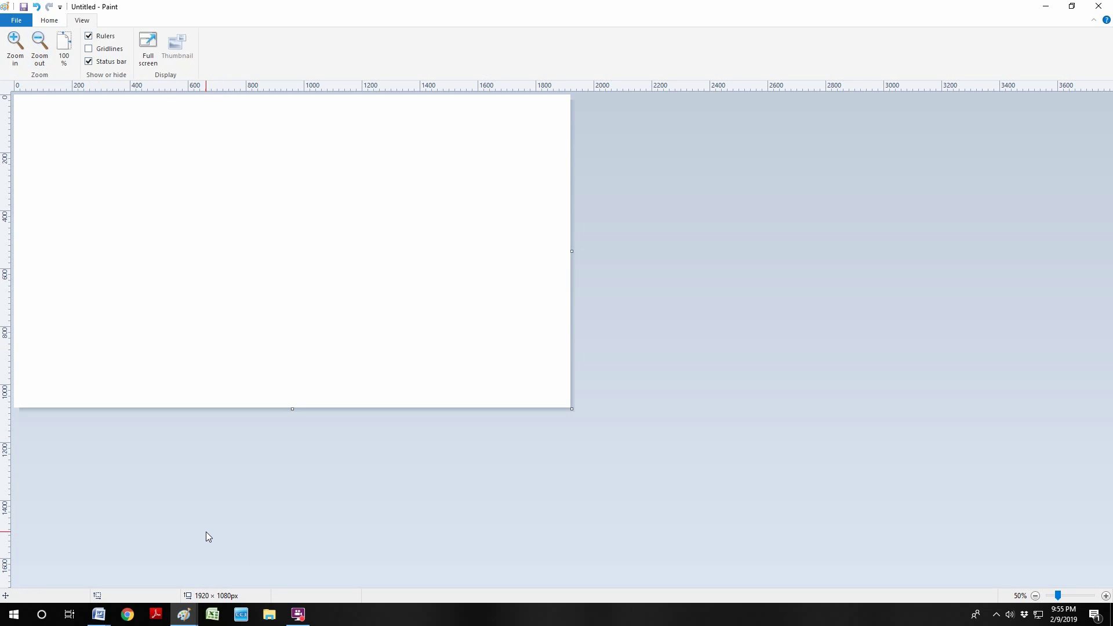
{"action": "left_click", "coordinate": [41, 21]}
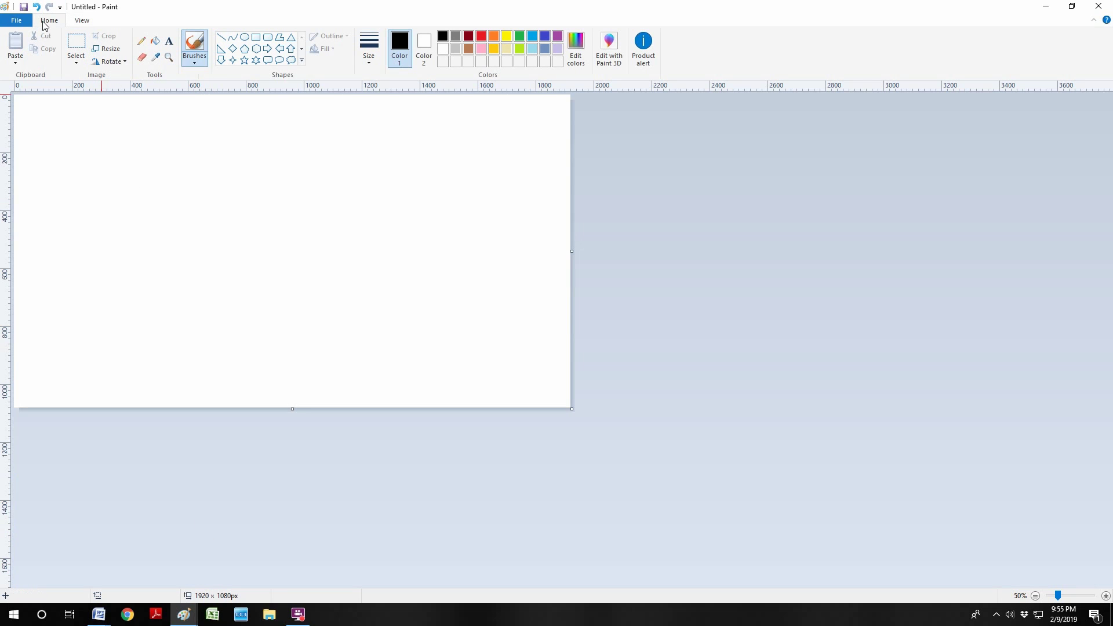
Add a light green custom colour with values 60, 91, 198
{"action": "left_click", "coordinate": [578, 56]}
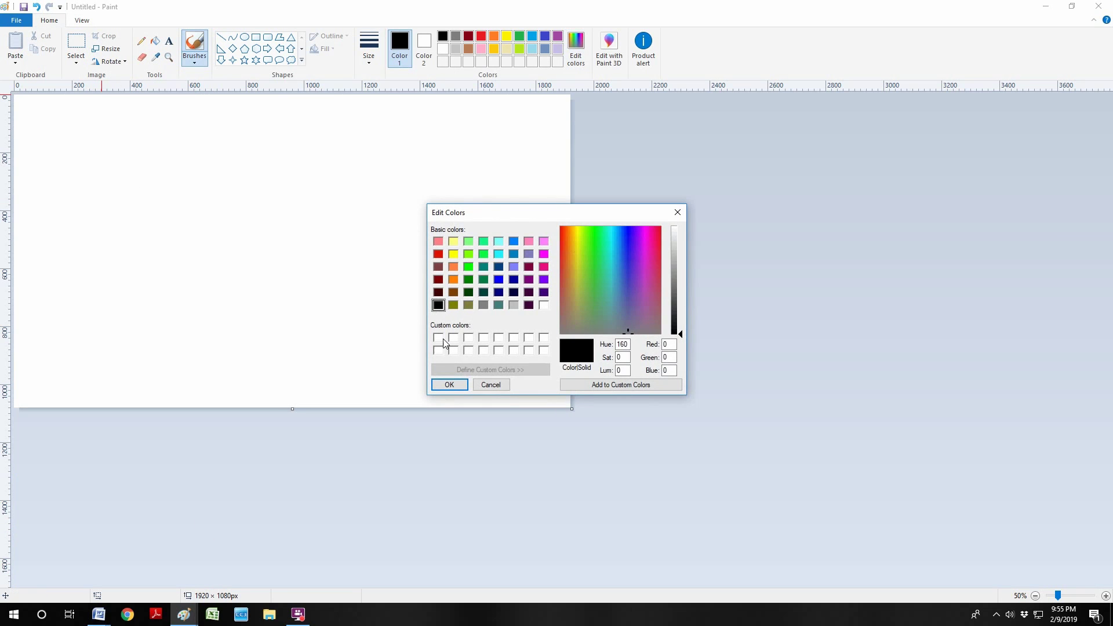
{"action": "left_click", "coordinate": [440, 338]}
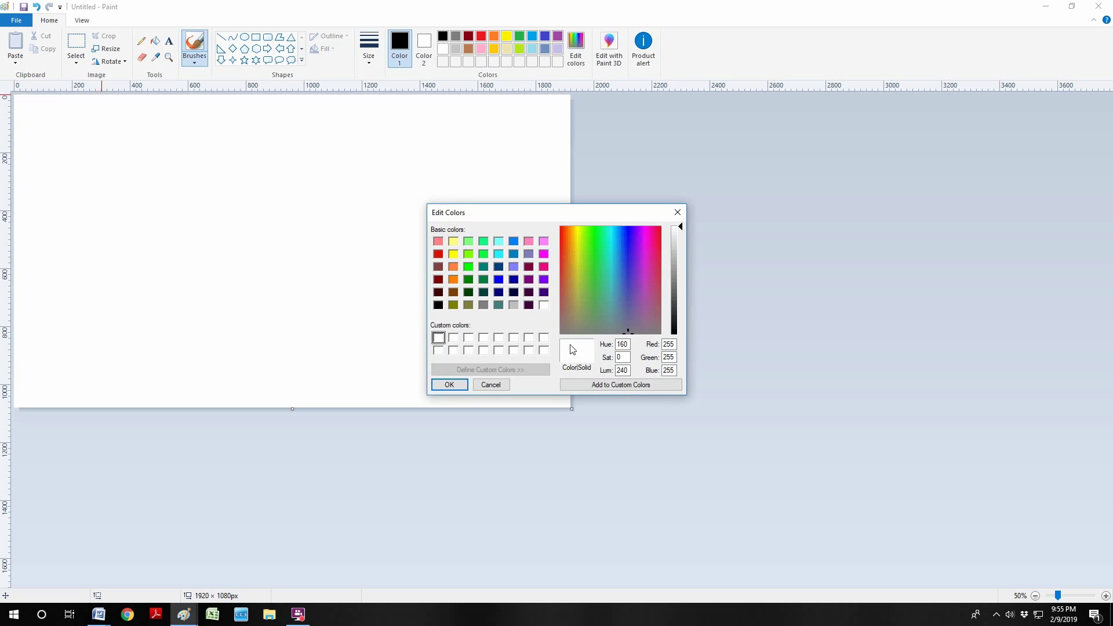
{"action": "double_click", "coordinate": [630, 344]}
{"action": "type", "text": "60"}
{"action": "double_click", "coordinate": [624, 358]}
{"action": "type", "text": "91"}
{"action": "double_click", "coordinate": [623, 371]}
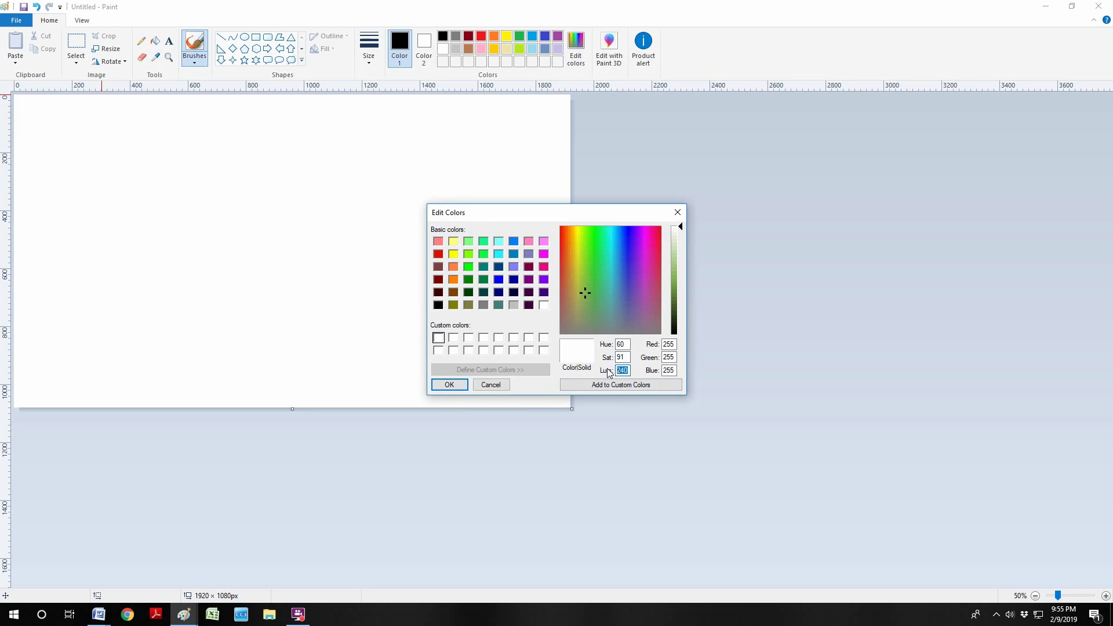
{"action": "type", "text": "198"}
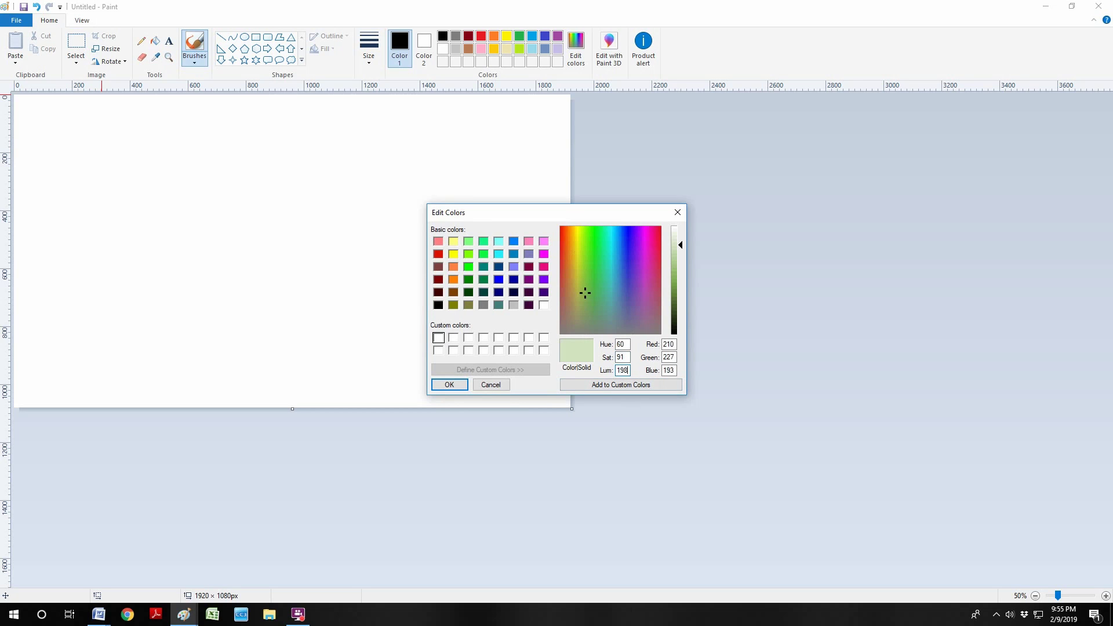
{"action": "left_click", "coordinate": [586, 384]}
{"action": "left_click", "coordinate": [449, 384]}
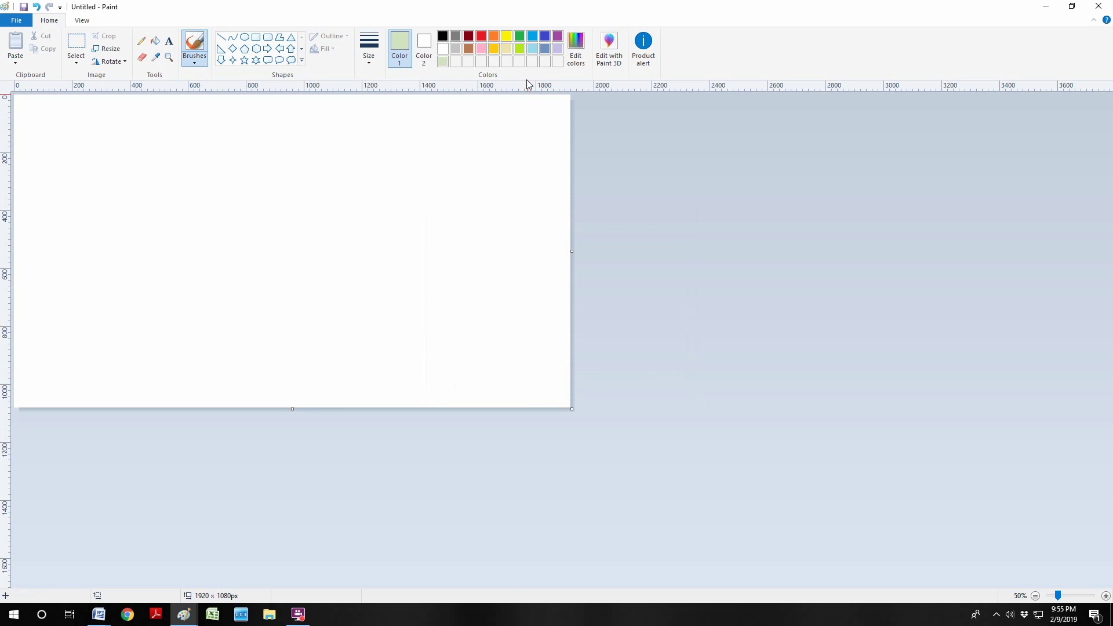
Add a medium green custom colour with values 60, 92, 180
{"action": "left_click", "coordinate": [575, 46]}
{"action": "left_click", "coordinate": [453, 337]}
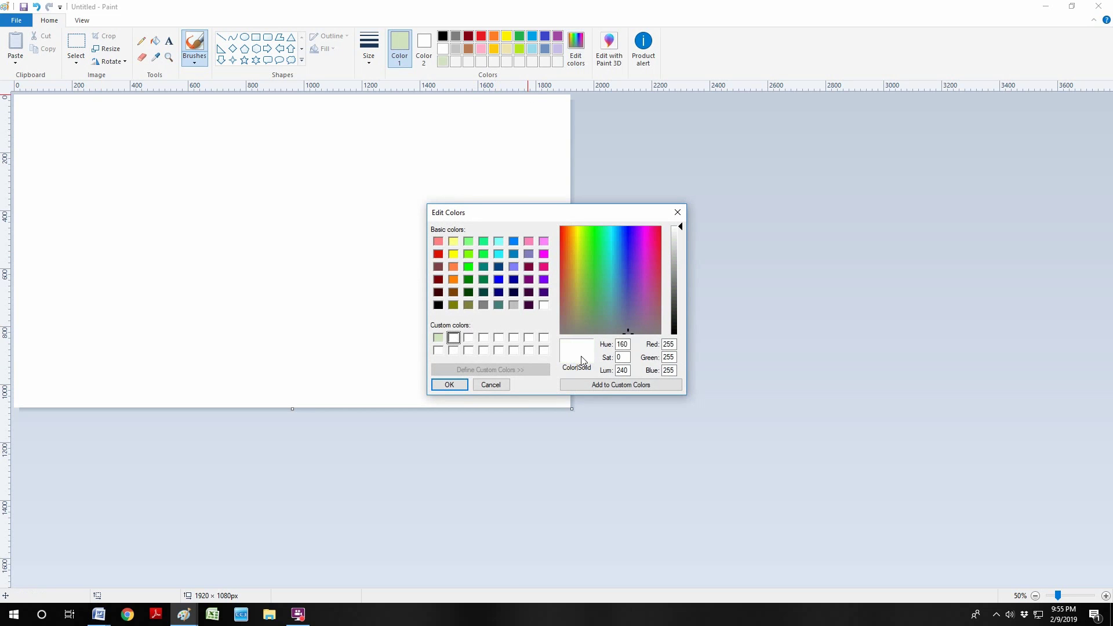
{"action": "double_click", "coordinate": [622, 344]}
{"action": "type", "text": "60"}
{"action": "double_click", "coordinate": [622, 357]}
{"action": "type", "text": "92"}
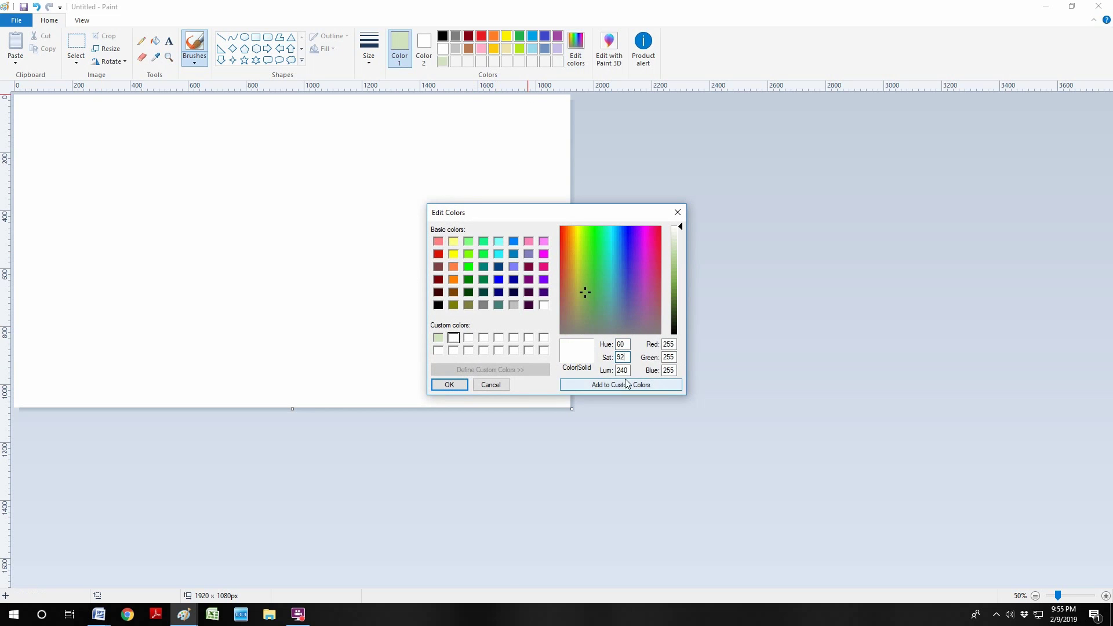
{"action": "double_click", "coordinate": [622, 370]}
{"action": "type", "text": "180"}
{"action": "left_click", "coordinate": [620, 385]}
{"action": "left_click", "coordinate": [449, 384]}
Add a dark green custom colour to the next slot
{"action": "left_click", "coordinate": [575, 46]}
{"action": "left_click", "coordinate": [468, 338]}
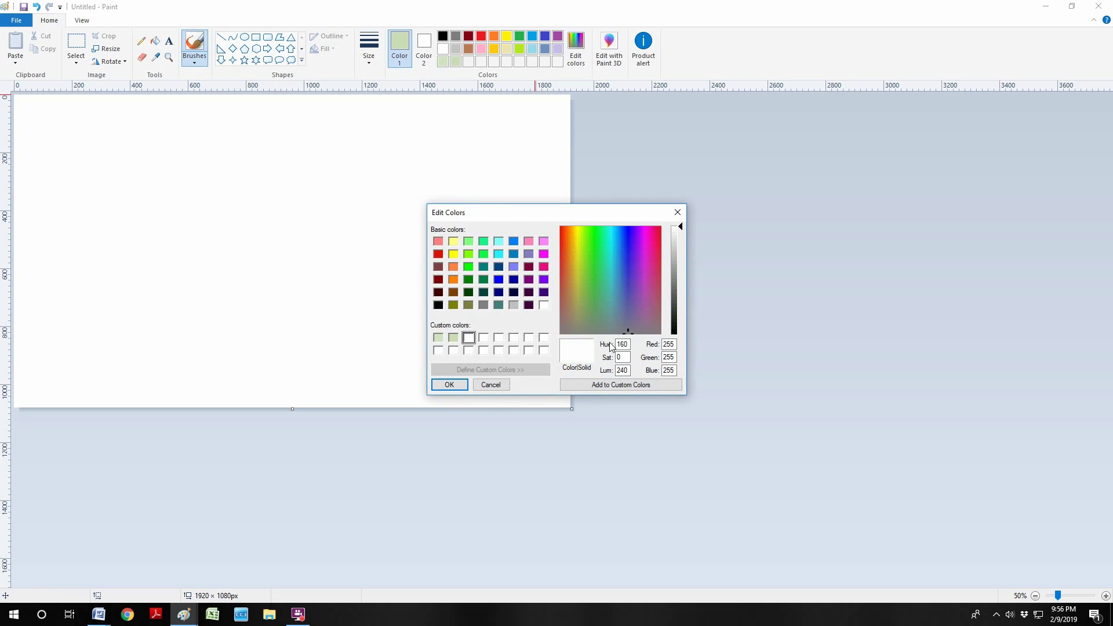
{"action": "type", "text": "92"}
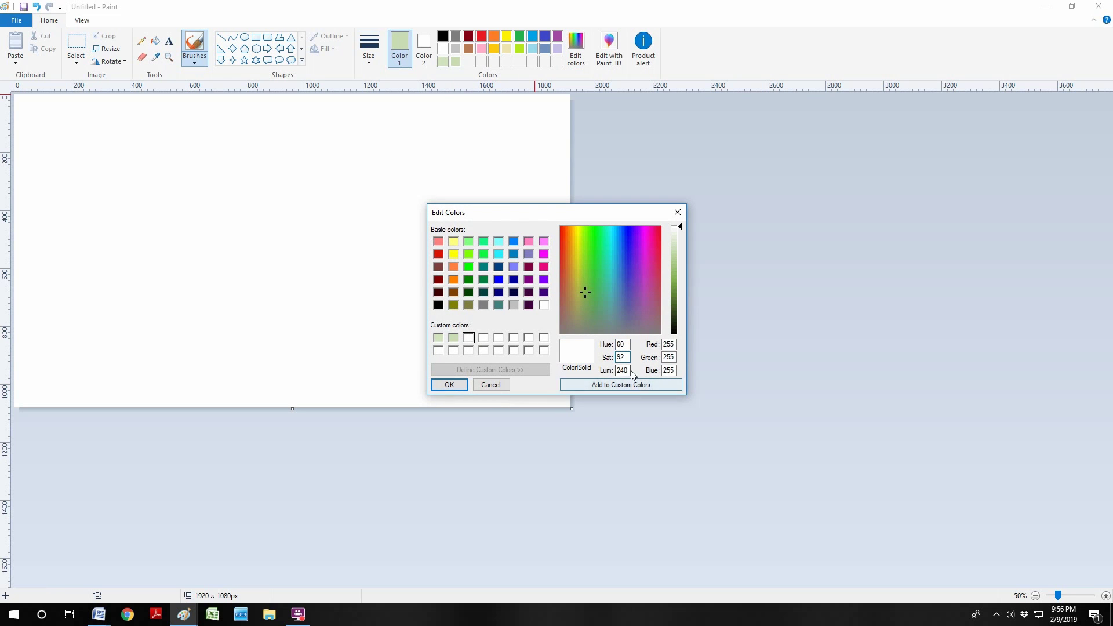
{"action": "key", "text": "Tab"}
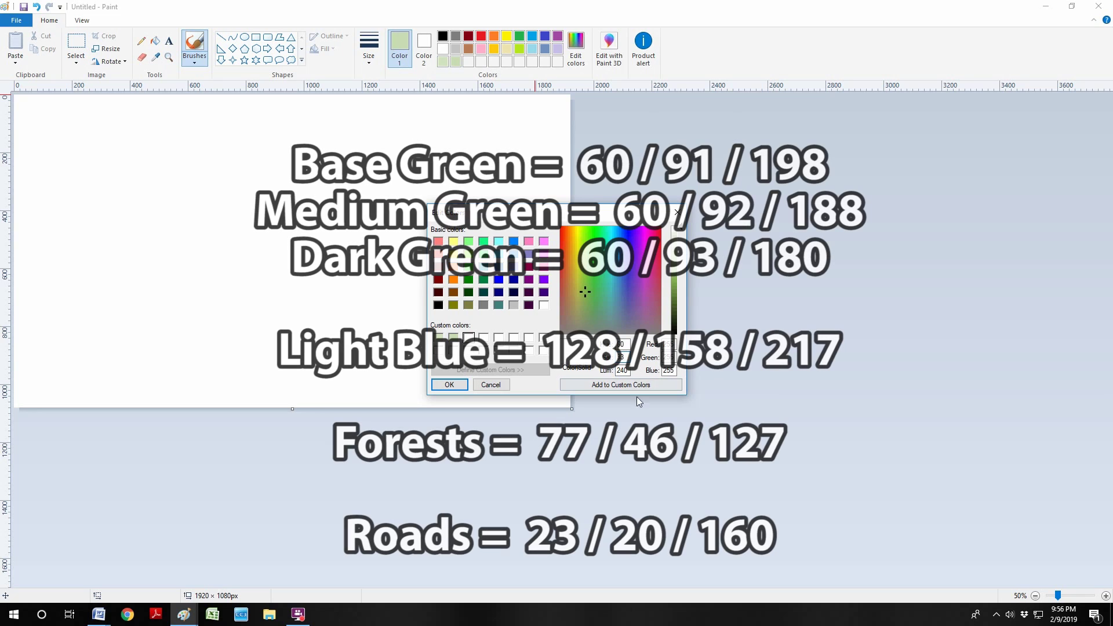
{"action": "type", "text": "180"}
{"action": "left_click", "coordinate": [621, 385]}
{"action": "left_click", "coordinate": [449, 385]}
Add a light blue custom colour to the fourth slot
{"action": "left_click", "coordinate": [576, 46]}
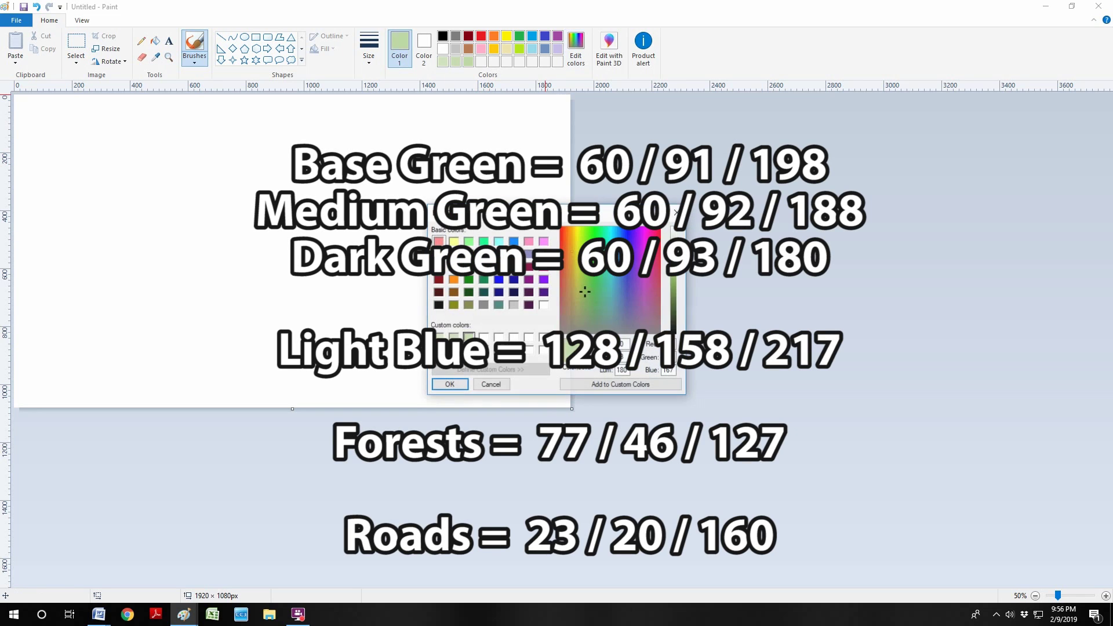
{"action": "left_click", "coordinate": [484, 338]}
{"action": "left_click", "coordinate": [623, 344]}
{"action": "type", "text": "60"}
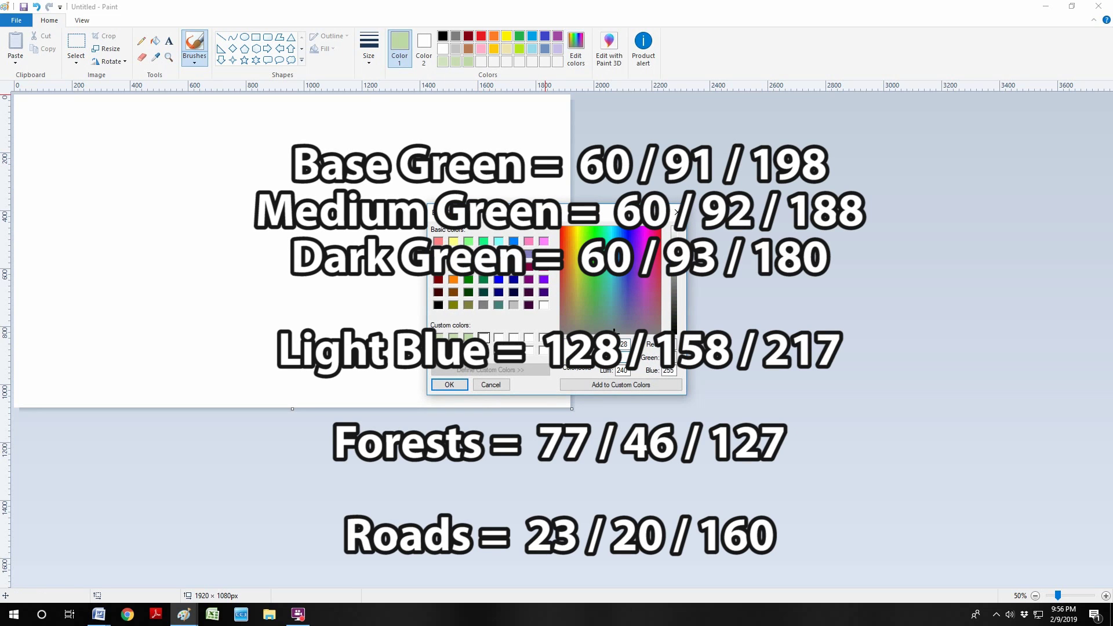
{"action": "double_click", "coordinate": [619, 371]}
{"action": "left_click", "coordinate": [621, 385]}
{"action": "left_click", "coordinate": [449, 385]}
Add grey and a sixth custom colour, then select the default Save As file name
{"action": "left_click", "coordinate": [576, 46]}
{"action": "left_click", "coordinate": [499, 338]}
{"action": "left_click", "coordinate": [620, 385]}
{"action": "left_click", "coordinate": [449, 385]}
{"action": "left_click", "coordinate": [576, 46]}
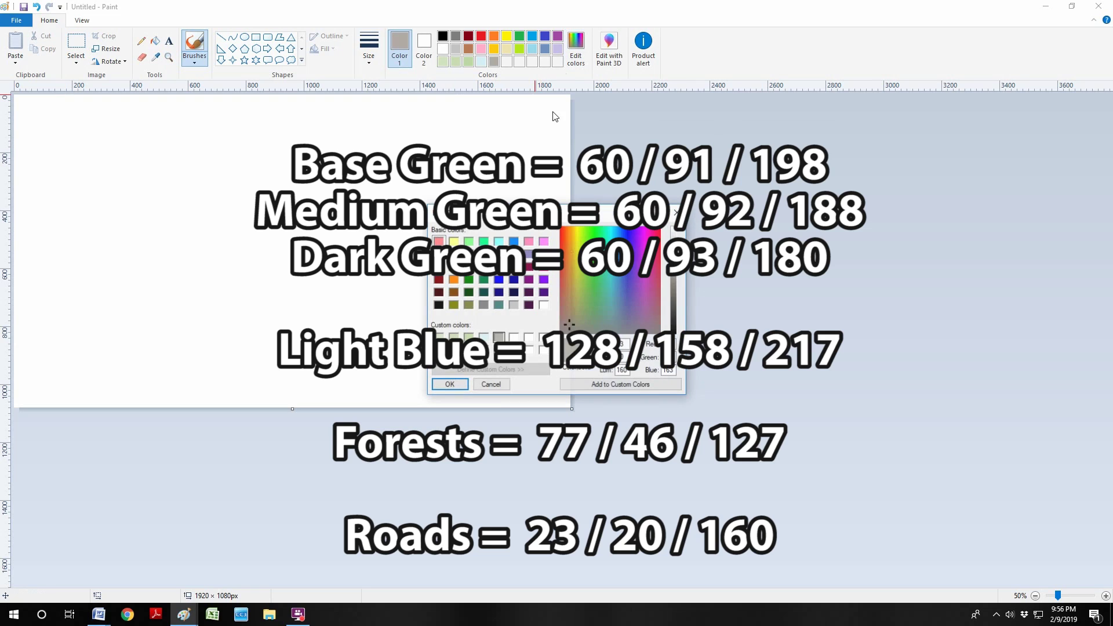
{"action": "left_click", "coordinate": [513, 338]}
{"action": "double_click", "coordinate": [623, 344]}
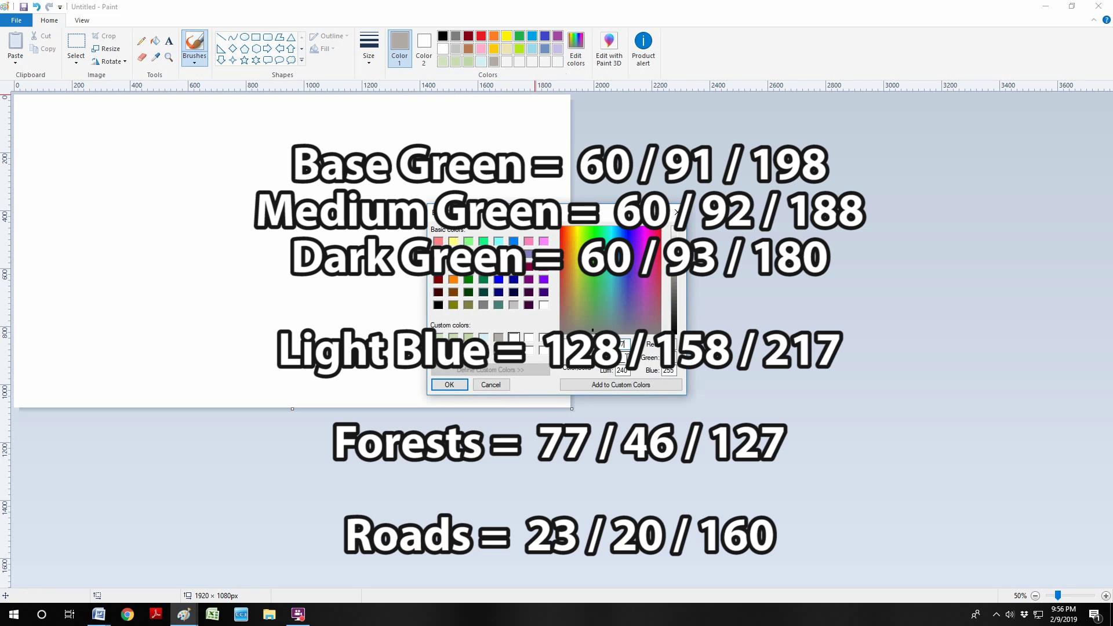
{"action": "type", "text": "60"}
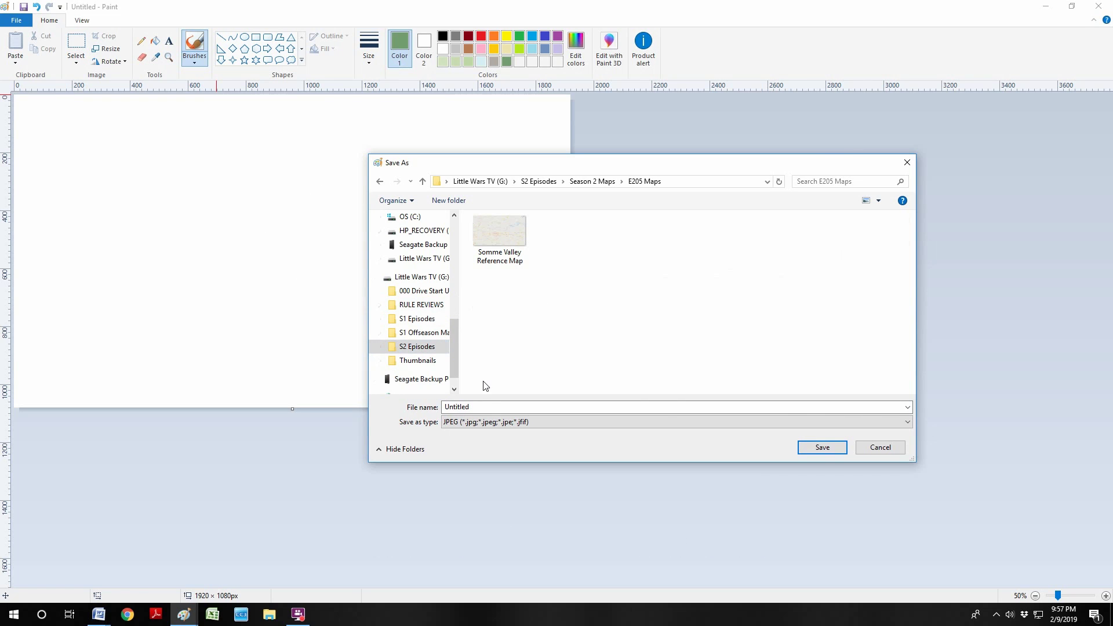
{"action": "left_click", "coordinate": [478, 406]}
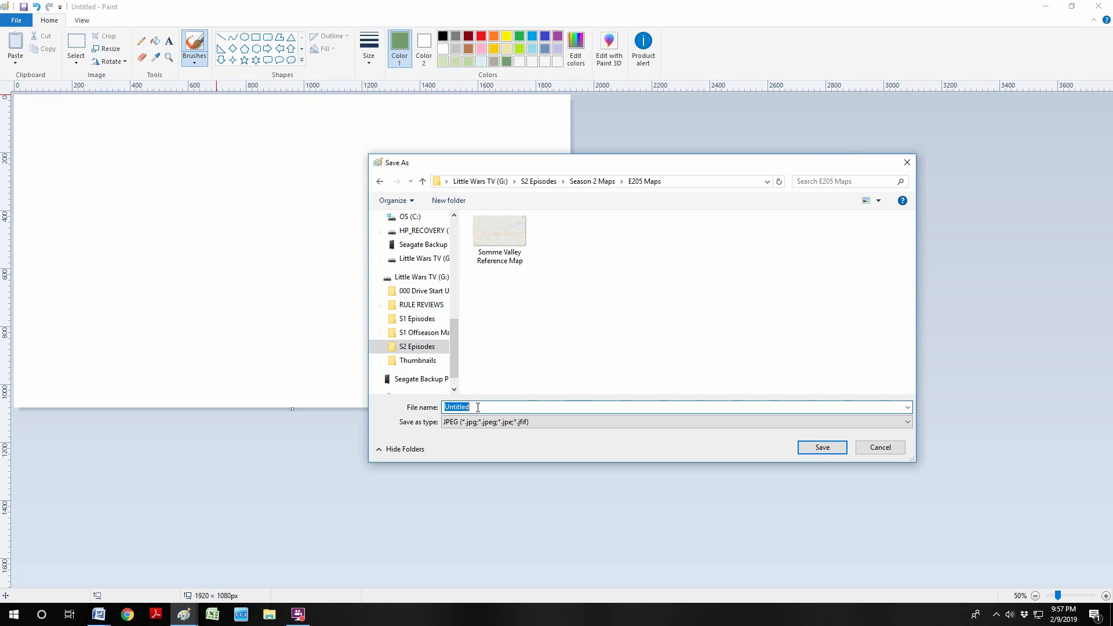
Save the image as Somme Map 1
{"action": "type", "text": "Somme Ma"}
{"action": "type", "text": "p 1"}
{"action": "key", "text": "Return"}
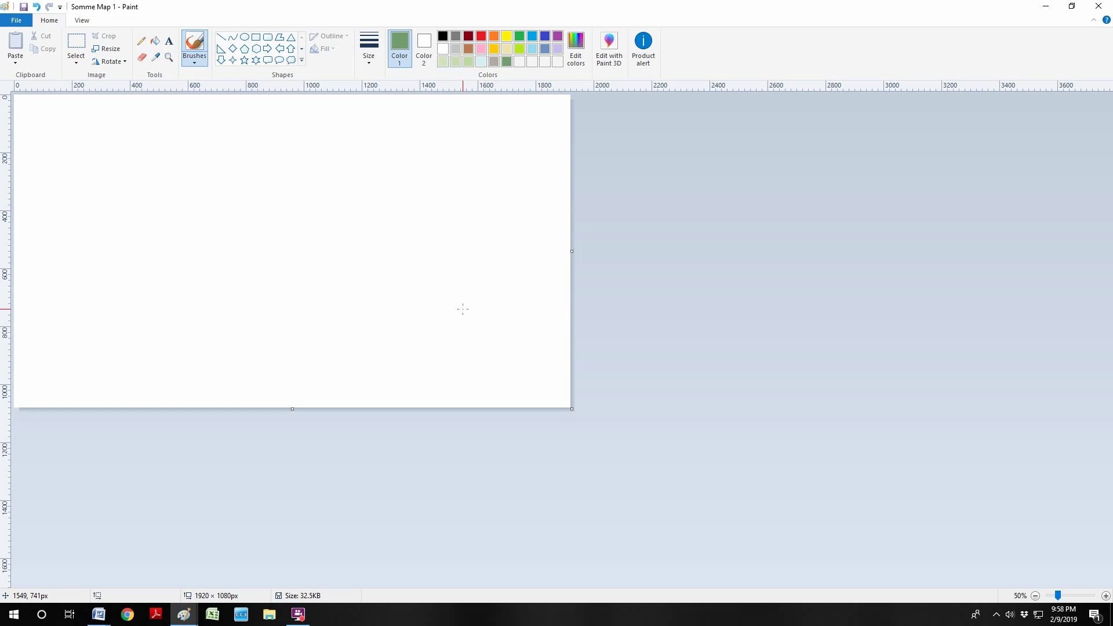
Fill the whole canvas with the pale base green
{"action": "left_click", "coordinate": [441, 62]}
{"action": "left_click", "coordinate": [155, 40]}
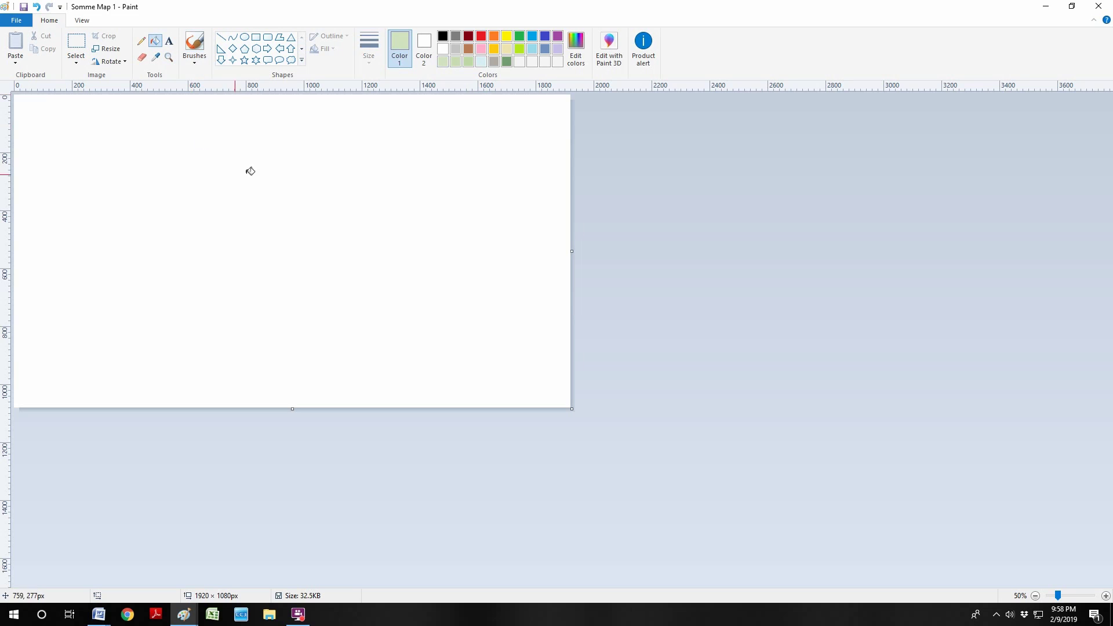
{"action": "left_click", "coordinate": [298, 174]}
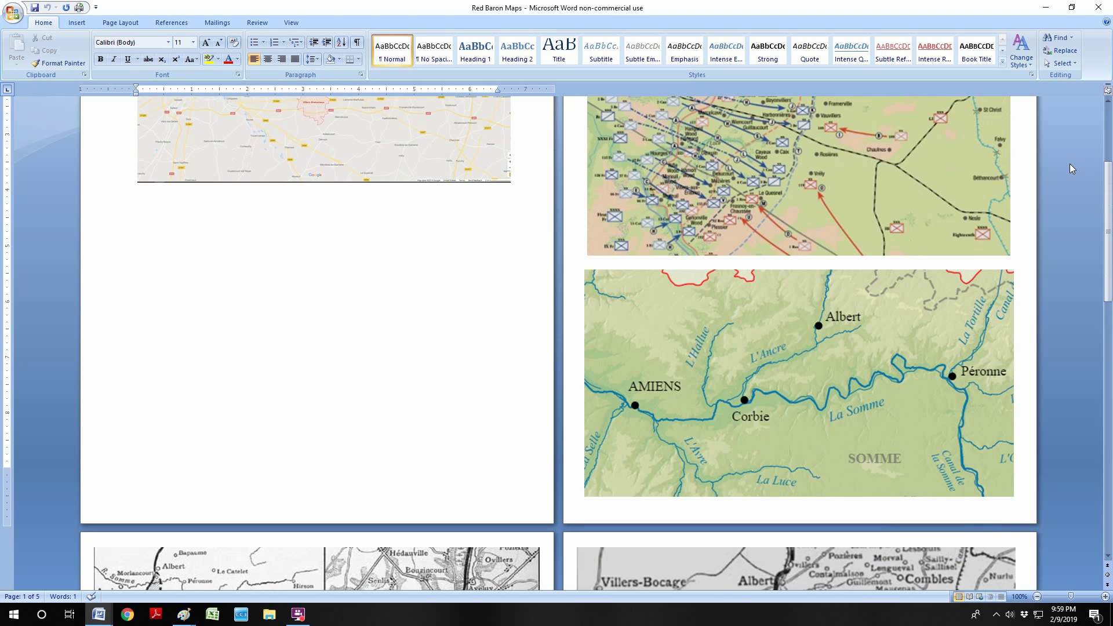
Select the Google map picture on page 1 in Word, then switch to the Paint reference map
{"action": "scroll", "coordinate": [1069, 164], "scroll_direction": "down", "scroll_amount": 3}
{"action": "scroll", "coordinate": [1069, 164], "scroll_direction": "down", "scroll_amount": 8}
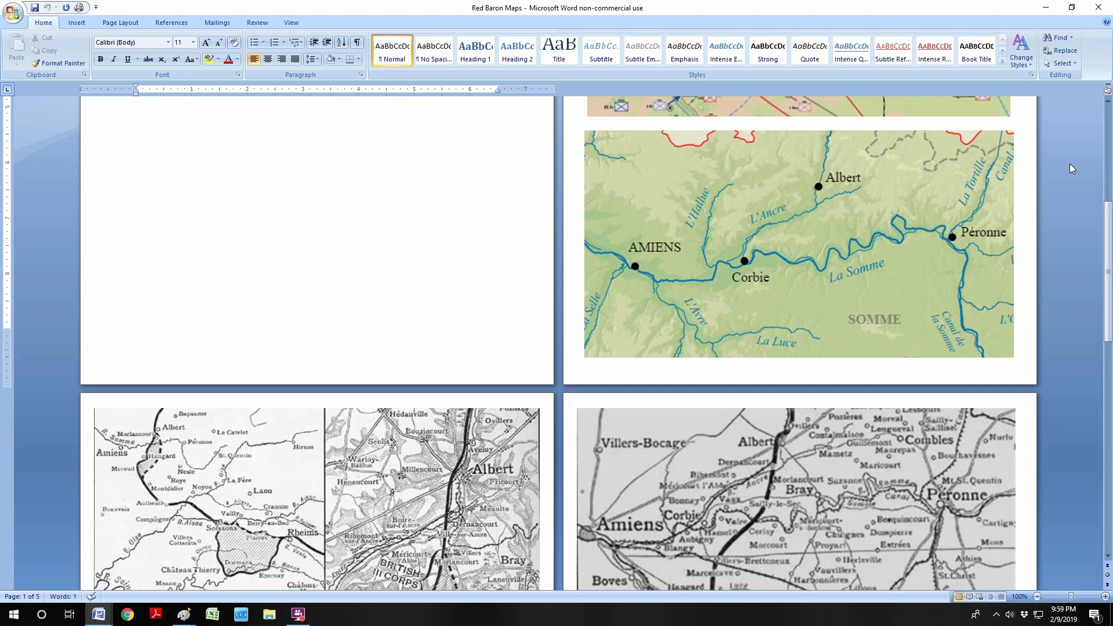
{"action": "scroll", "coordinate": [1070, 167], "scroll_direction": "down", "scroll_amount": 7}
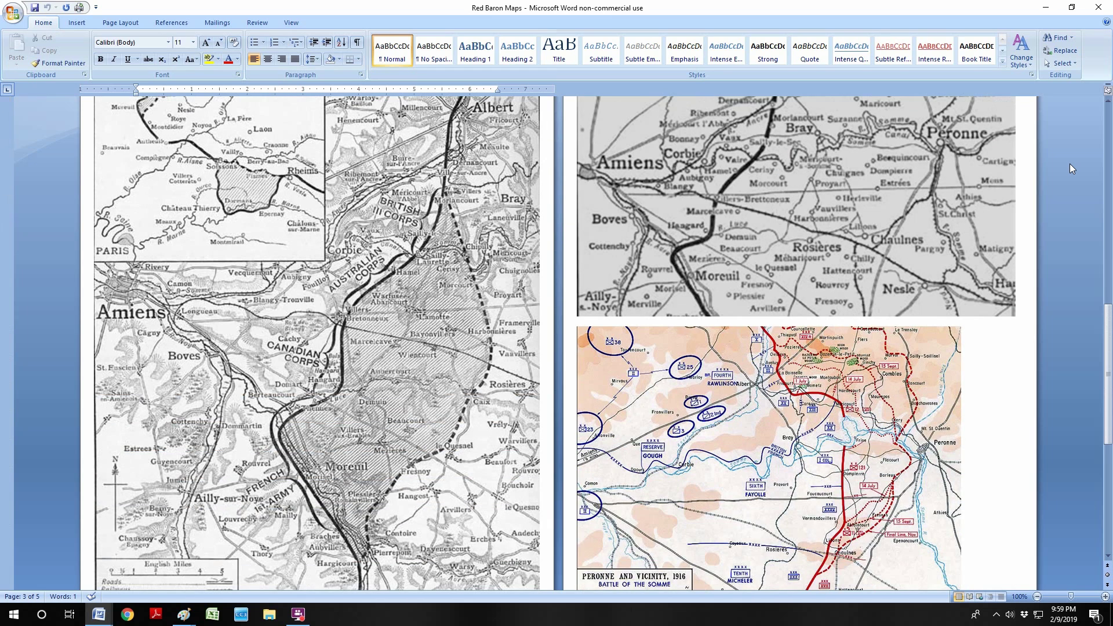
{"action": "scroll", "coordinate": [1069, 164], "scroll_direction": "up", "scroll_amount": 20}
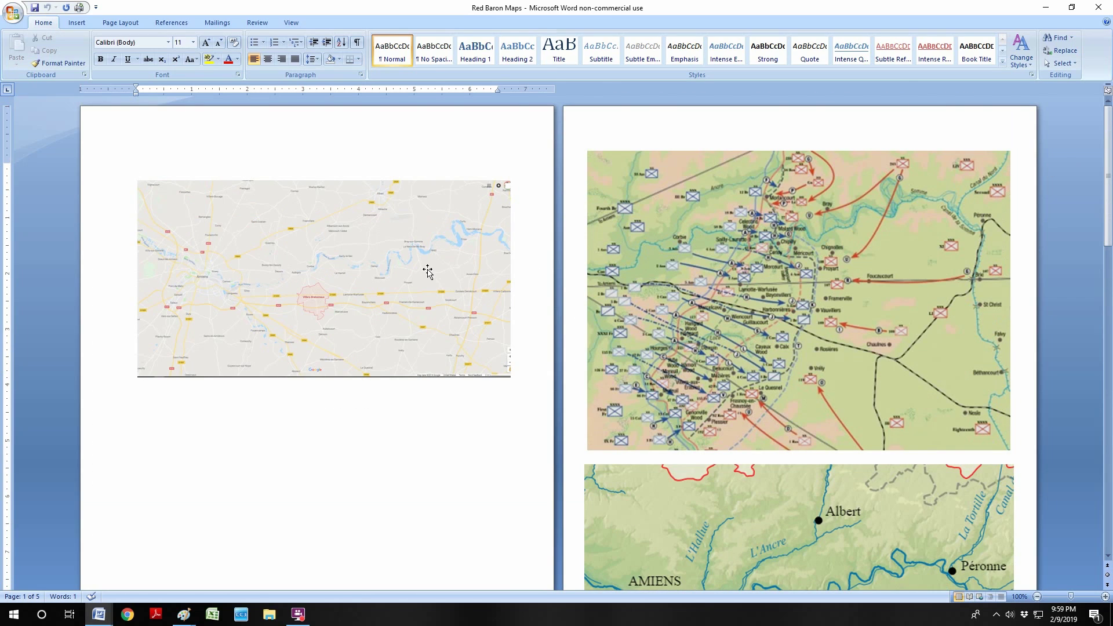
{"action": "left_click", "coordinate": [426, 270]}
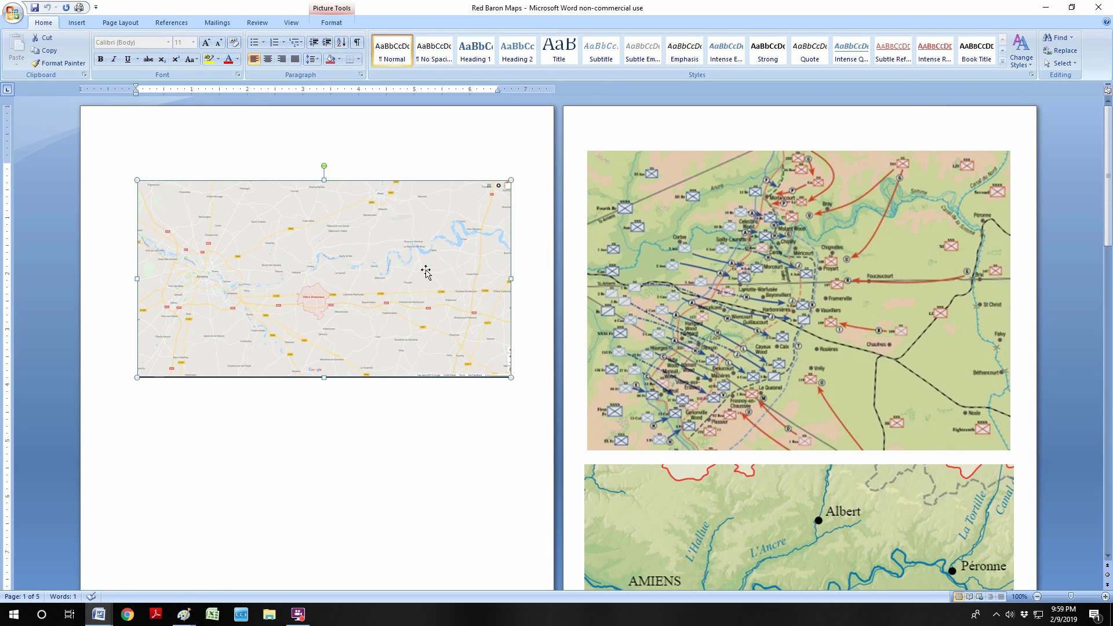
{"action": "key", "text": "alt+Tab"}
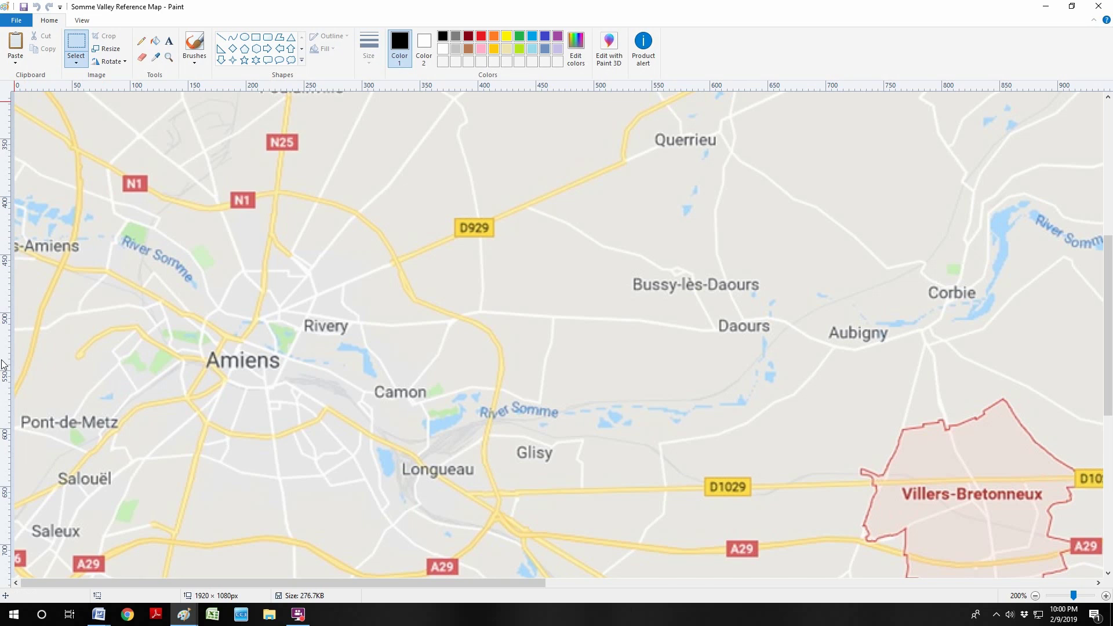
Toggle rulers and gridlines, return to Home, and restore the reference map window
{"action": "left_click", "coordinate": [82, 20]}
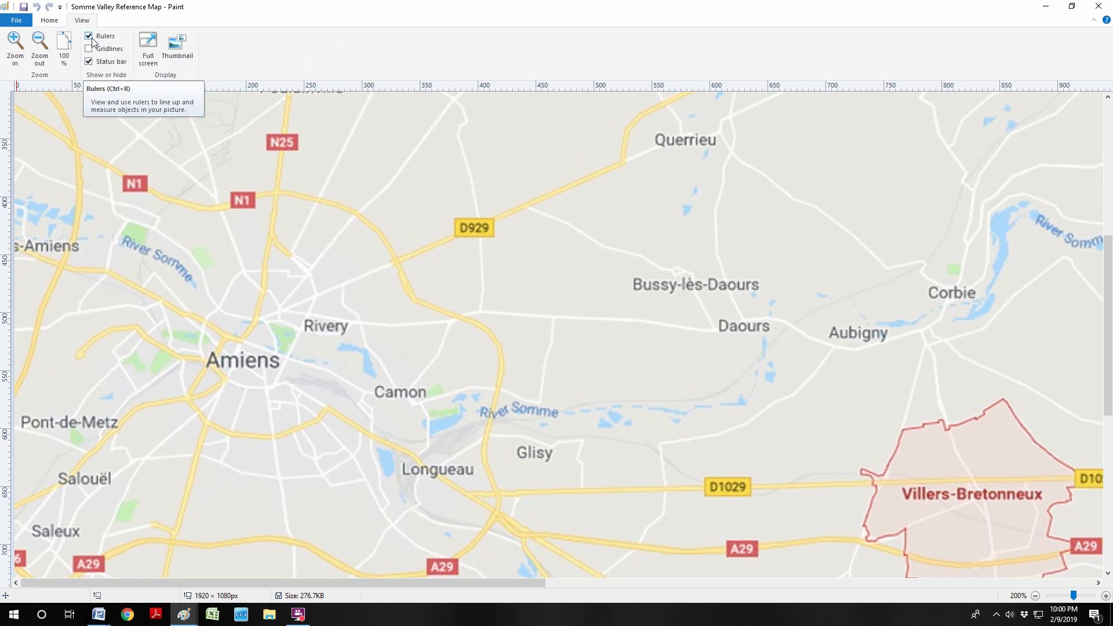
{"action": "left_click", "coordinate": [91, 38]}
{"action": "left_click", "coordinate": [89, 36]}
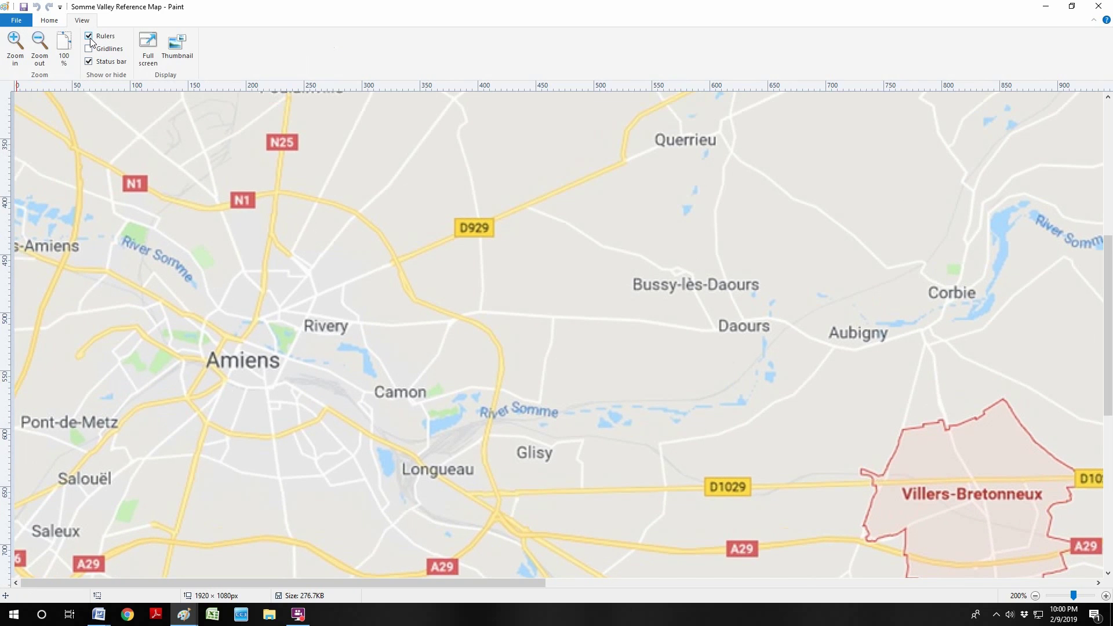
{"action": "left_click", "coordinate": [90, 37]}
{"action": "left_click", "coordinate": [90, 37]}
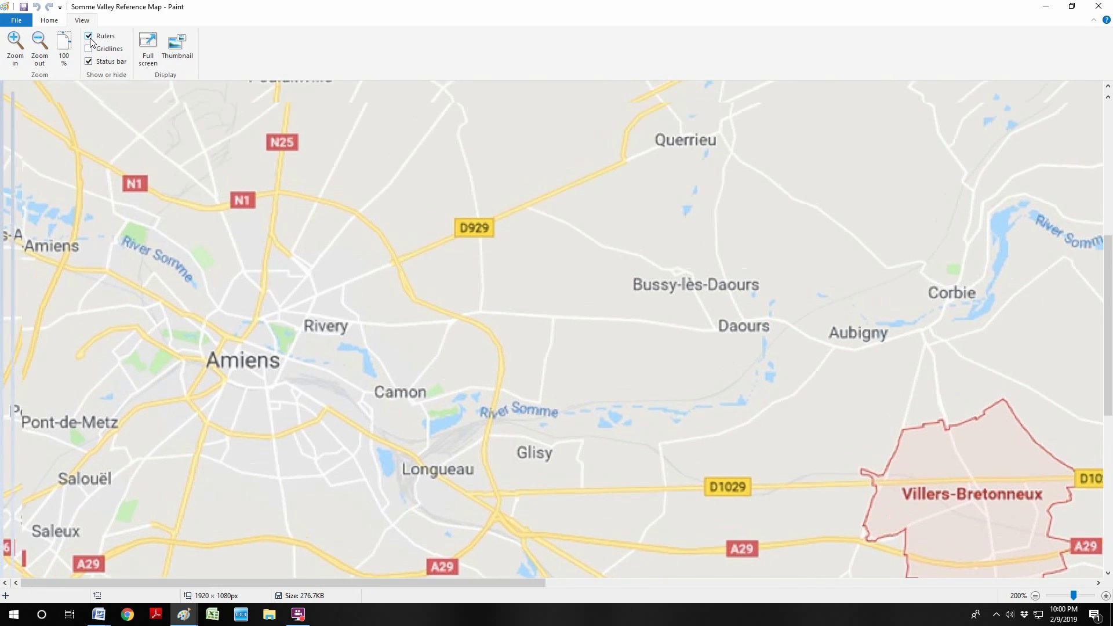
{"action": "left_click", "coordinate": [89, 49]}
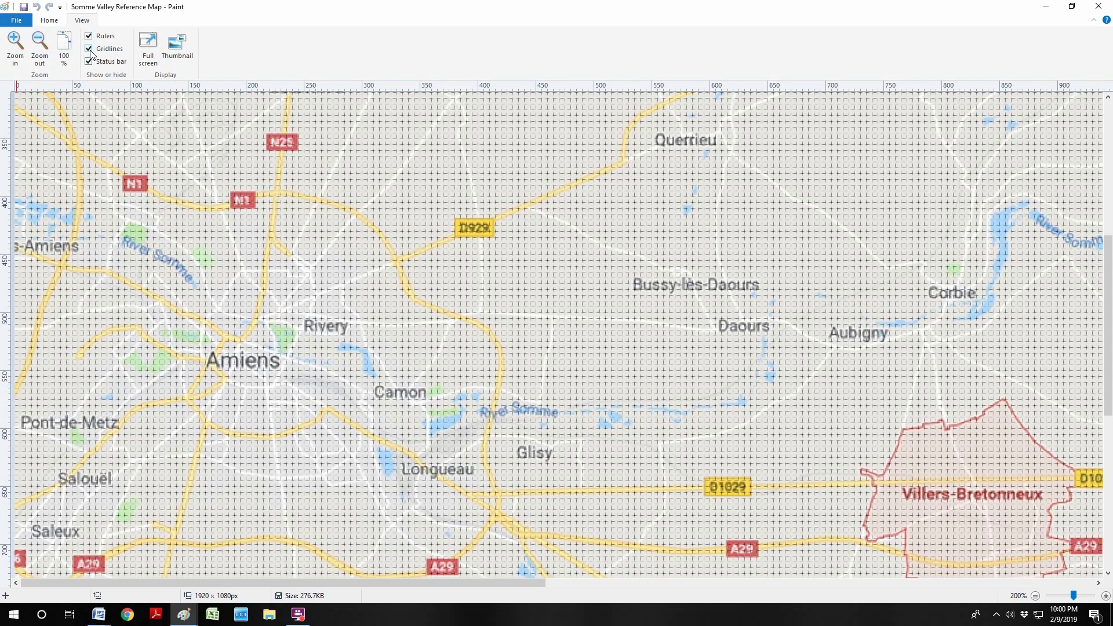
{"action": "left_click", "coordinate": [89, 50]}
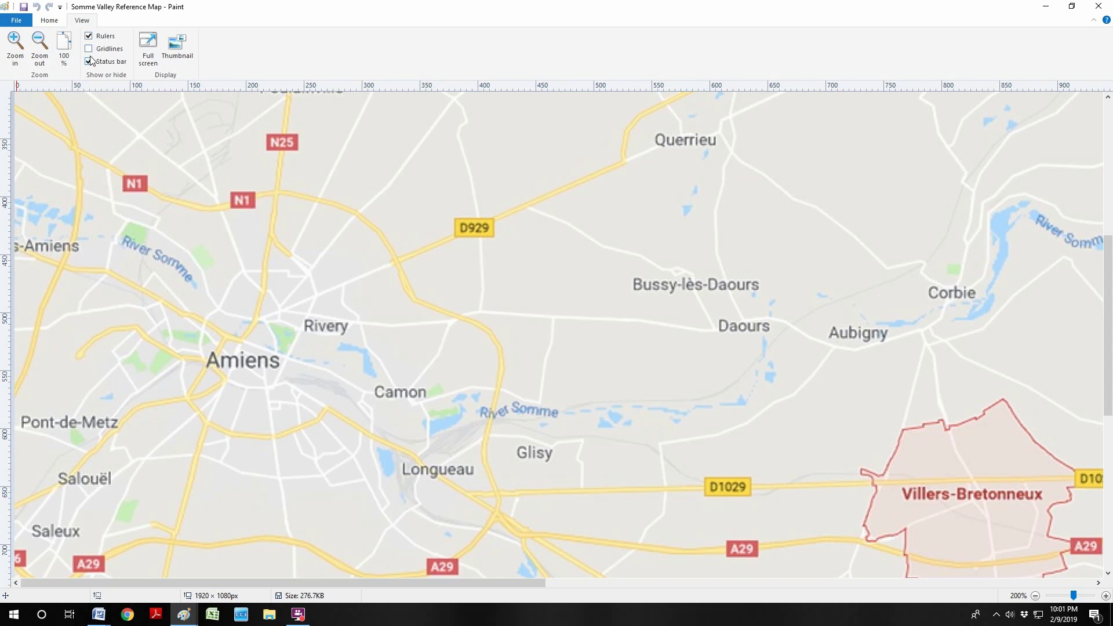
{"action": "left_click", "coordinate": [51, 22]}
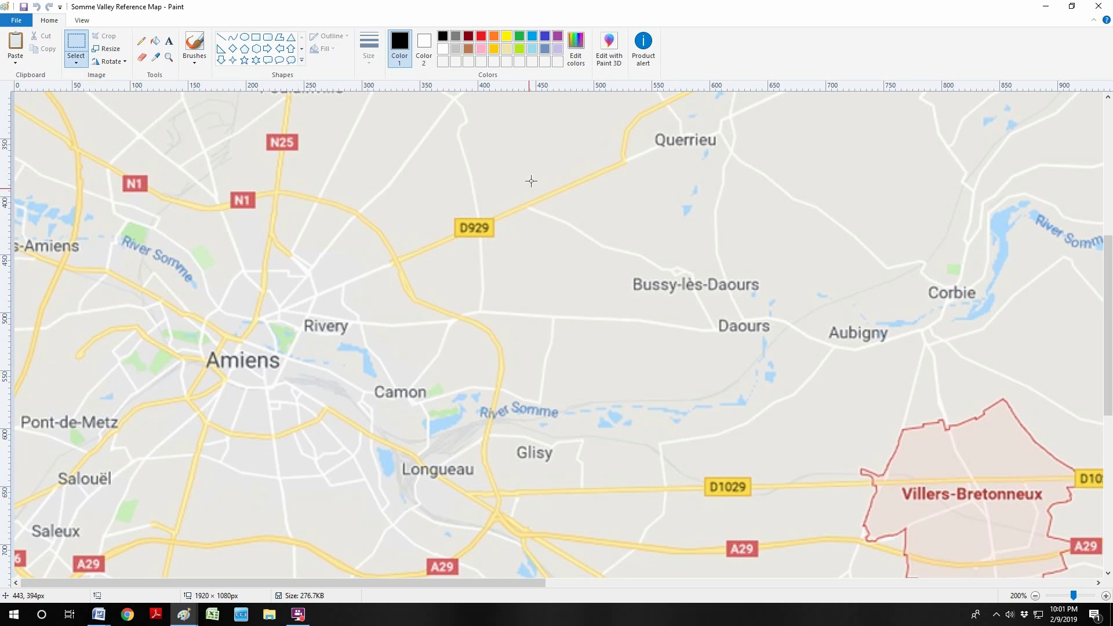
{"action": "left_click", "coordinate": [1073, 10]}
Move the reference window aside and show Somme Map 1 zoomed to 200%
{"action": "left_click_drag", "start_coordinate": [789, 69], "coordinate": [1112, 69]}
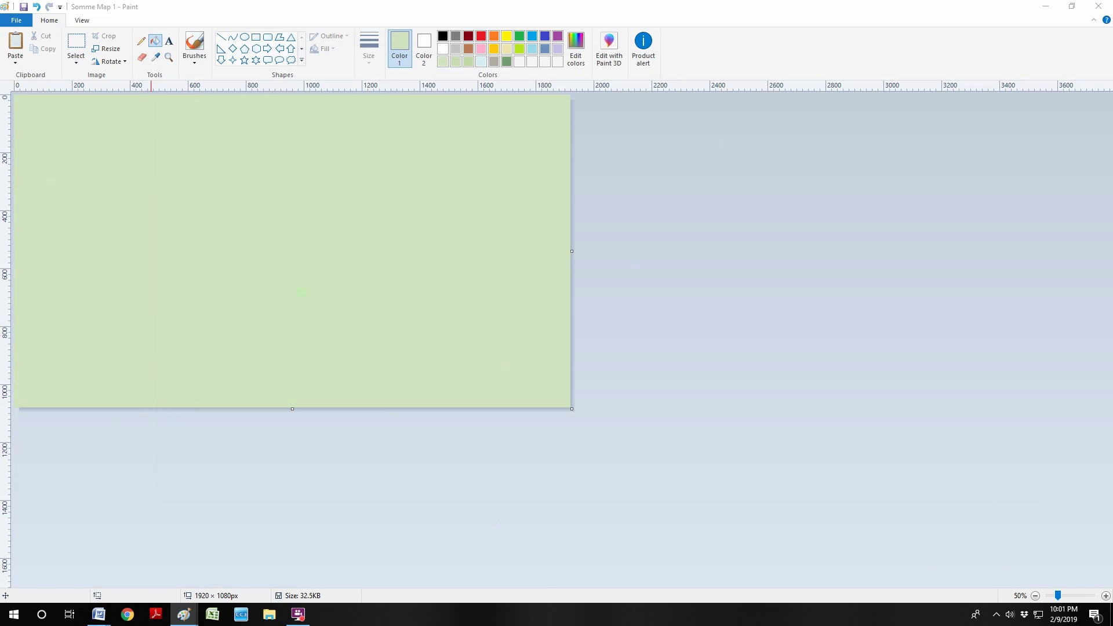
{"action": "left_click", "coordinate": [64, 28]}
{"action": "key", "text": "ctrl+Page_Up"}
{"action": "key", "text": "ctrl+Page_Up"}
Set up a thick basic brush in pale blue
{"action": "left_click", "coordinate": [481, 60]}
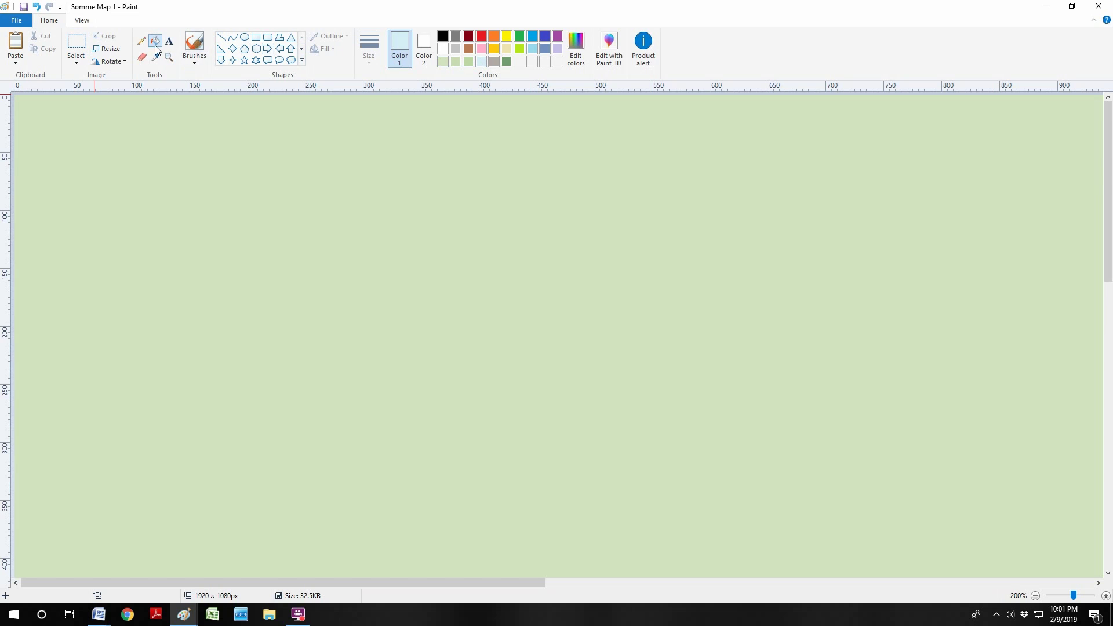
{"action": "left_click", "coordinate": [144, 46]}
{"action": "left_click", "coordinate": [194, 57]}
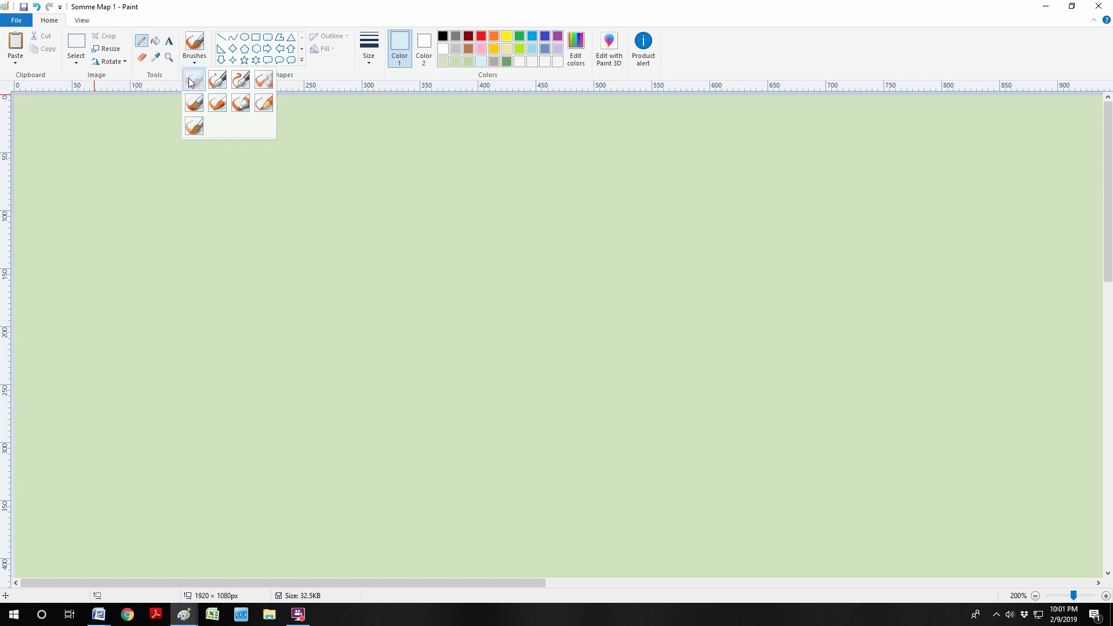
{"action": "left_click", "coordinate": [189, 77]}
{"action": "left_click", "coordinate": [360, 58]}
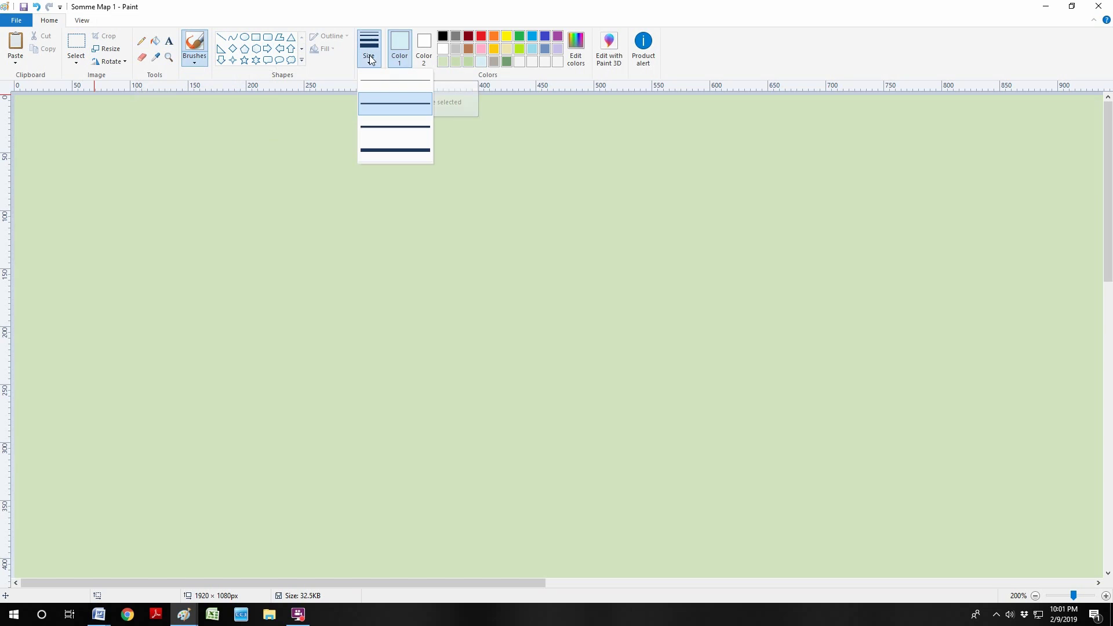
{"action": "left_click", "coordinate": [393, 157]}
Paint a trial pale blue stroke near the top-left and check the zoom level
{"action": "mouse_move", "coordinate": [53, 201]}
{"action": "left_mouse_down"}
{"action": "mouse_move", "coordinate": [87, 201]}
{"action": "mouse_move", "coordinate": [282, 290]}
{"action": "left_mouse_up"}
{"action": "left_click", "coordinate": [82, 20]}
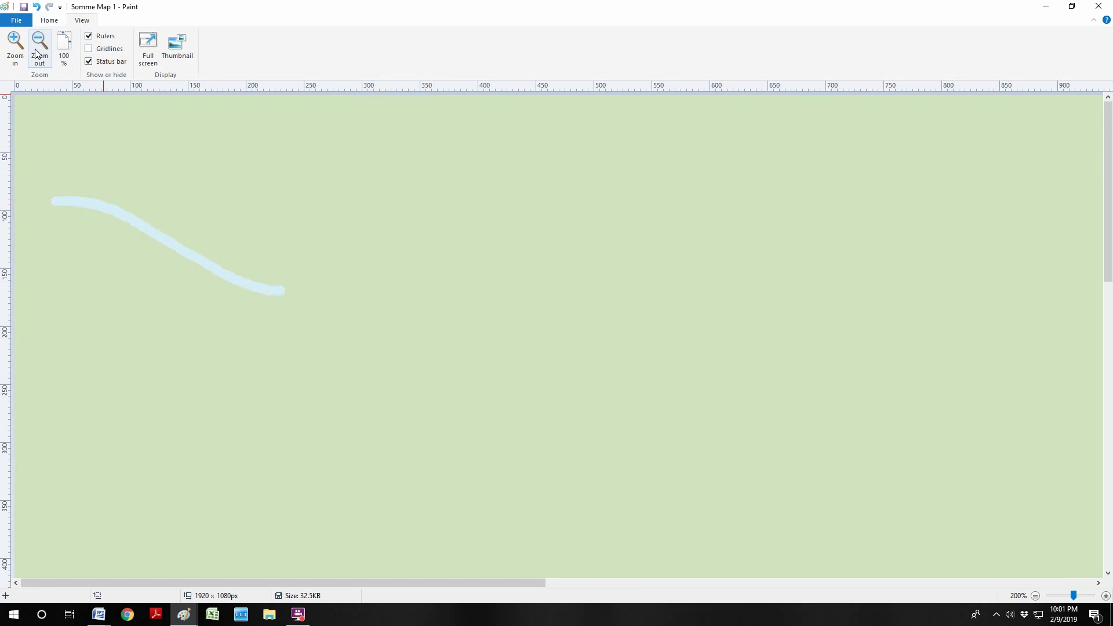
{"action": "left_click", "coordinate": [39, 54]}
{"action": "left_click", "coordinate": [39, 55]}
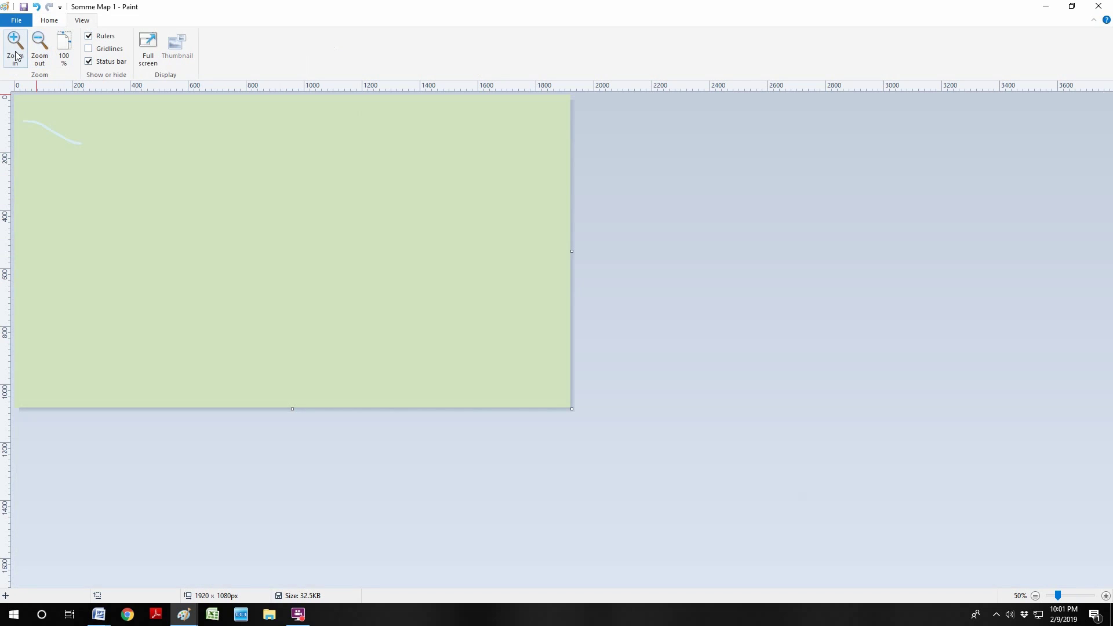
{"action": "left_click", "coordinate": [16, 52]}
{"action": "left_click", "coordinate": [16, 52]}
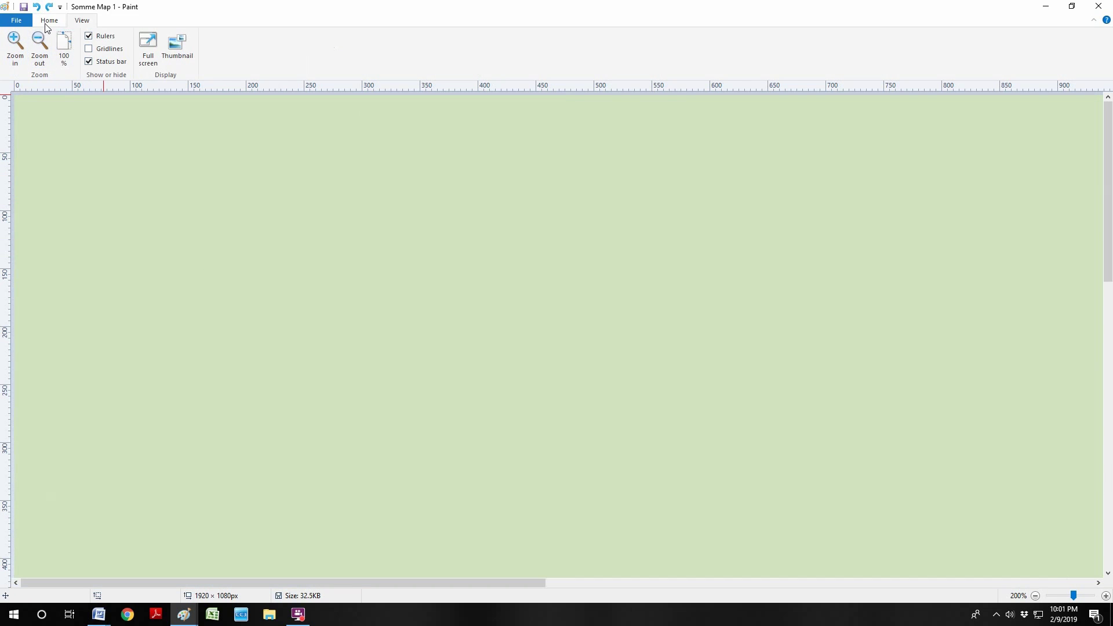
{"action": "left_click", "coordinate": [47, 21]}
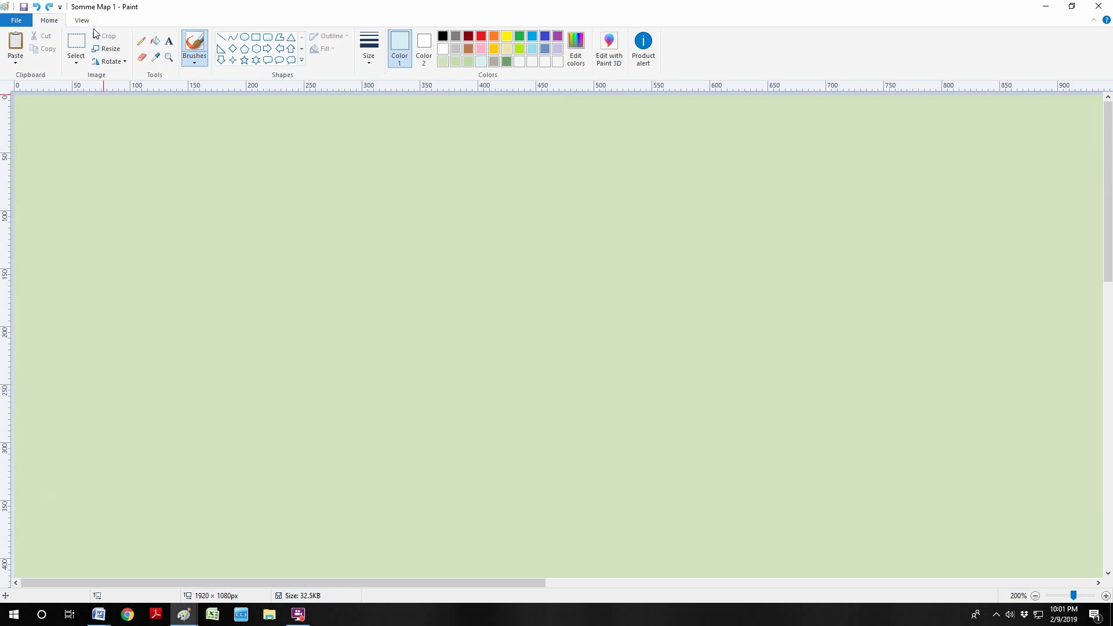
Paint the winding river from the left edge through several connected bends
{"action": "scroll", "coordinate": [104, 134], "scroll_direction": "down", "scroll_amount": 5}
{"action": "left_click_drag", "start_coordinate": [17, 198], "coordinate": [78, 219]}
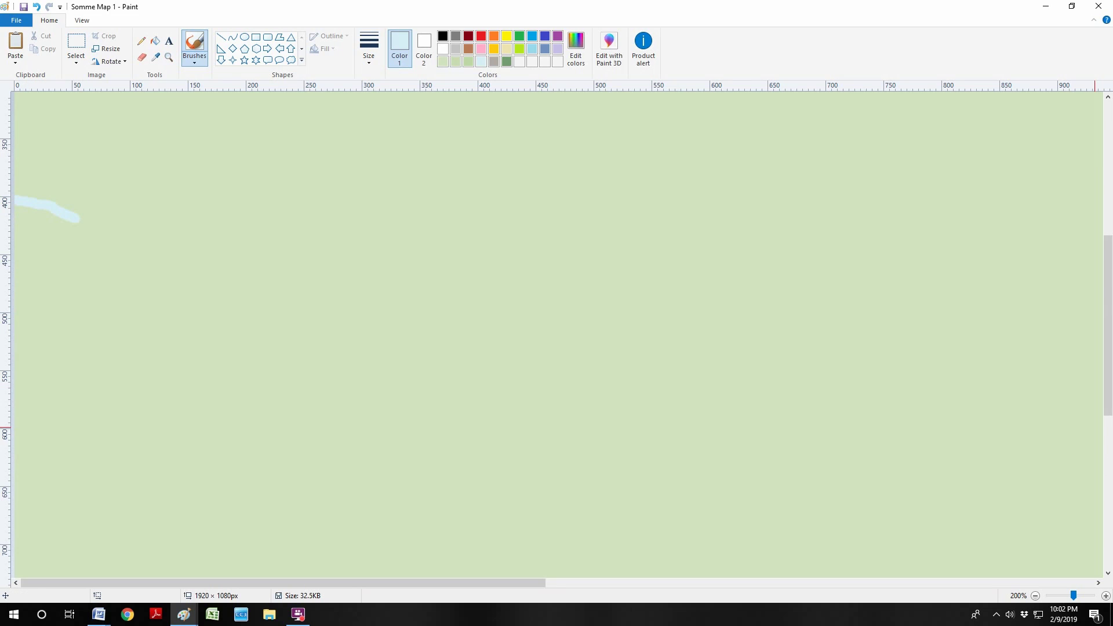
{"action": "left_click_drag", "start_coordinate": [1023, 253], "coordinate": [1102, 268]}
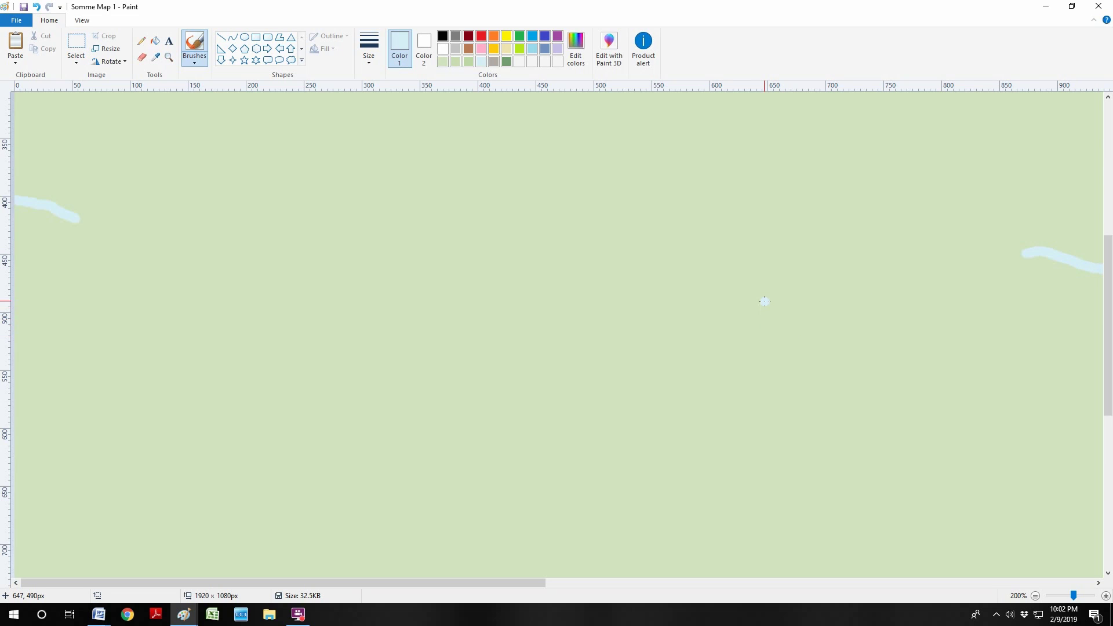
{"action": "mouse_move", "coordinate": [764, 301]}
{"action": "left_mouse_down"}
{"action": "mouse_move", "coordinate": [826, 298]}
{"action": "mouse_move", "coordinate": [868, 335]}
{"action": "mouse_move", "coordinate": [947, 339]}
{"action": "mouse_move", "coordinate": [991, 317]}
{"action": "mouse_move", "coordinate": [1023, 252]}
{"action": "left_mouse_up"}
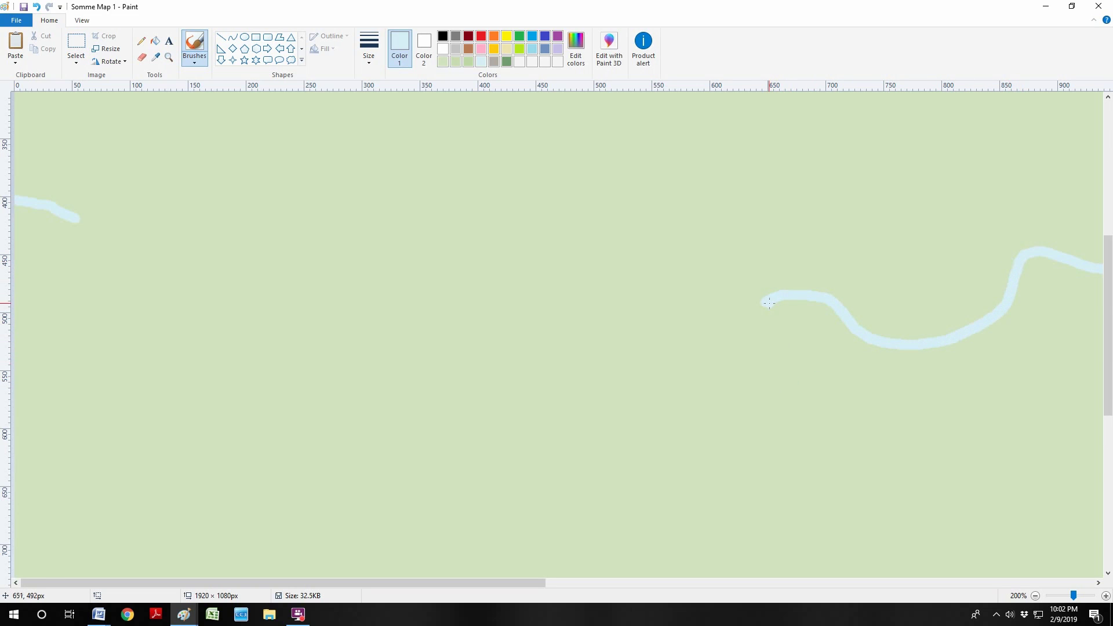
{"action": "mouse_move", "coordinate": [764, 304]}
{"action": "left_mouse_down"}
{"action": "mouse_move", "coordinate": [752, 368]}
{"action": "mouse_move", "coordinate": [729, 394]}
{"action": "mouse_move", "coordinate": [618, 410]}
{"action": "mouse_move", "coordinate": [565, 404]}
{"action": "left_mouse_up"}
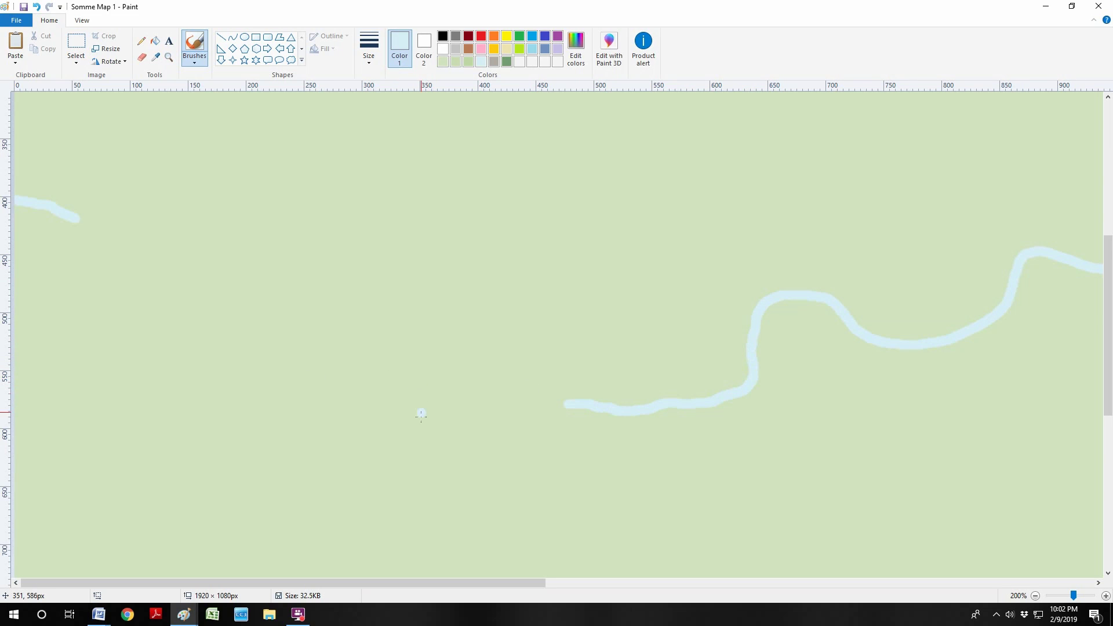
{"action": "mouse_move", "coordinate": [420, 428]}
{"action": "left_mouse_down"}
{"action": "mouse_move", "coordinate": [462, 410]}
{"action": "mouse_move", "coordinate": [578, 402]}
{"action": "left_mouse_up"}
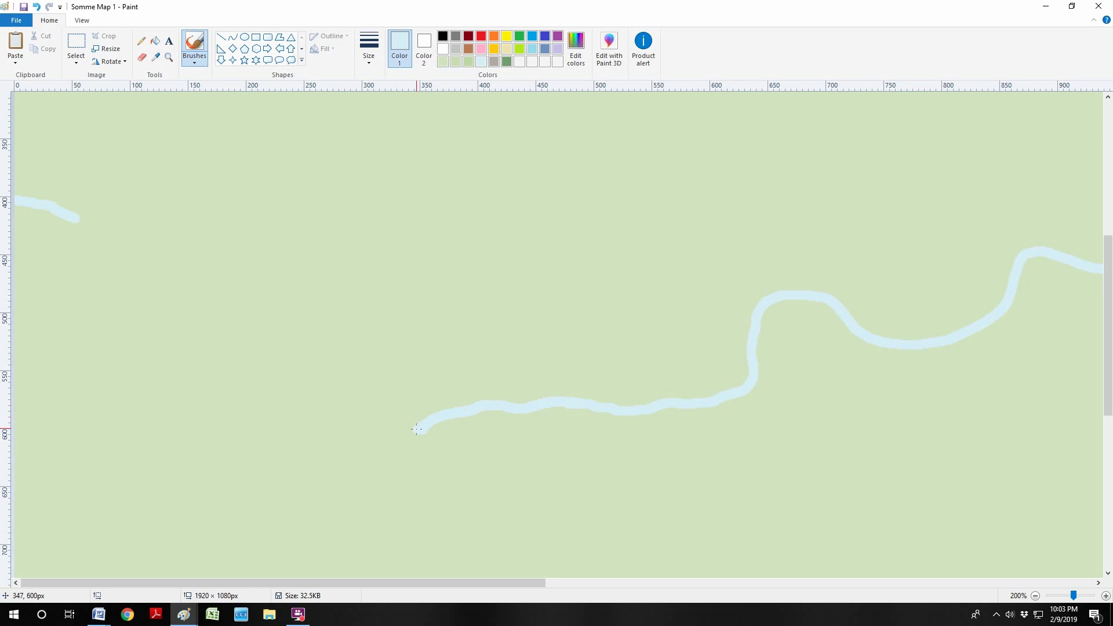
{"action": "mouse_move", "coordinate": [416, 429]}
{"action": "left_mouse_down"}
{"action": "mouse_move", "coordinate": [327, 383]}
{"action": "mouse_move", "coordinate": [308, 343]}
{"action": "mouse_move", "coordinate": [141, 276]}
{"action": "mouse_move", "coordinate": [77, 220]}
{"action": "left_mouse_up"}
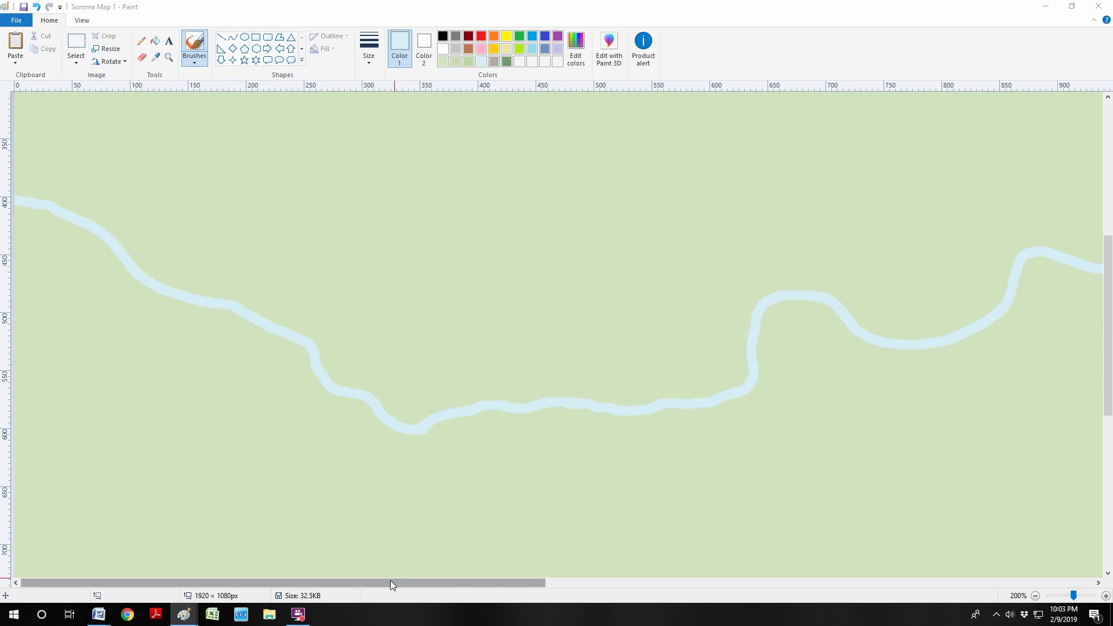
{"action": "mouse_move", "coordinate": [404, 583]}
{"action": "left_mouse_down"}
{"action": "mouse_move", "coordinate": [860, 589]}
{"action": "mouse_move", "coordinate": [771, 600]}
{"action": "mouse_move", "coordinate": [810, 599]}
{"action": "left_mouse_up"}
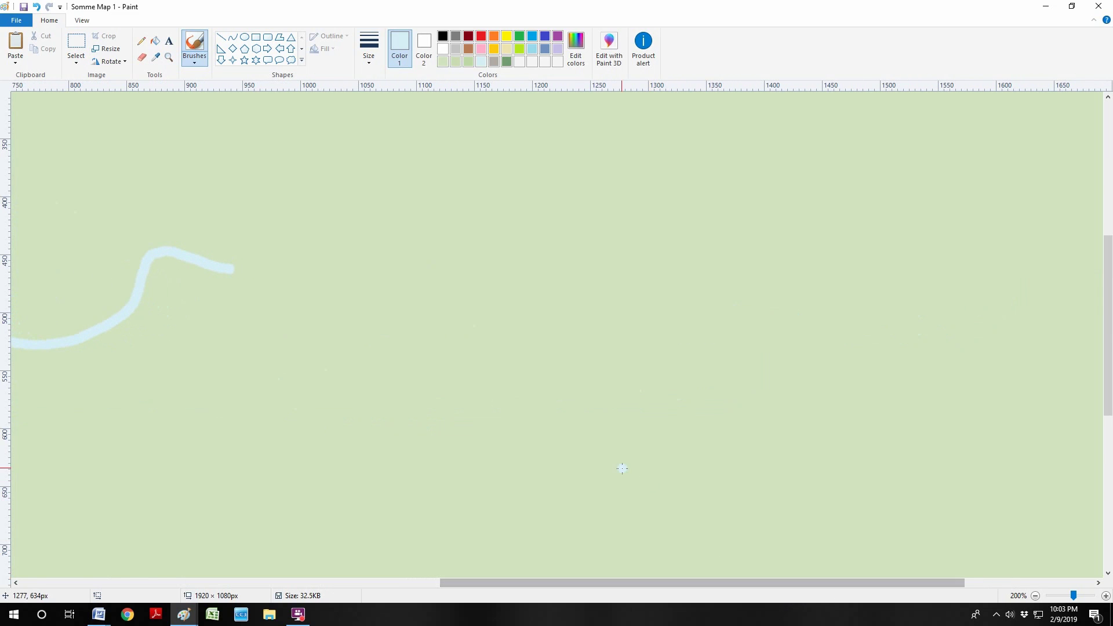
Extend the river east over an S-bend and up to the top edge, thickening the final bend
{"action": "mouse_move", "coordinate": [226, 267]}
{"action": "left_mouse_down"}
{"action": "mouse_move", "coordinate": [297, 237]}
{"action": "mouse_move", "coordinate": [332, 243]}
{"action": "mouse_move", "coordinate": [412, 296]}
{"action": "mouse_move", "coordinate": [487, 286]}
{"action": "left_mouse_up"}
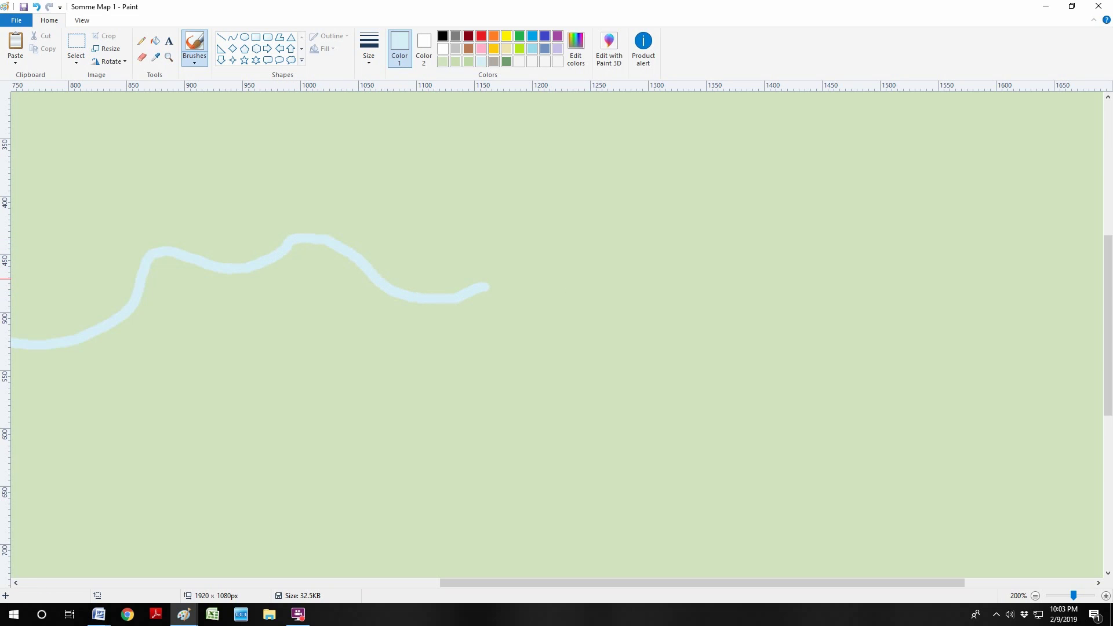
{"action": "left_click_drag", "start_coordinate": [559, 344], "coordinate": [488, 286]}
{"action": "left_click", "coordinate": [541, 322]}
{"action": "mouse_move", "coordinate": [564, 345]}
{"action": "left_mouse_down"}
{"action": "mouse_move", "coordinate": [617, 215]}
{"action": "mouse_move", "coordinate": [676, 283]}
{"action": "mouse_move", "coordinate": [747, 215]}
{"action": "mouse_move", "coordinate": [921, 188]}
{"action": "left_mouse_up"}
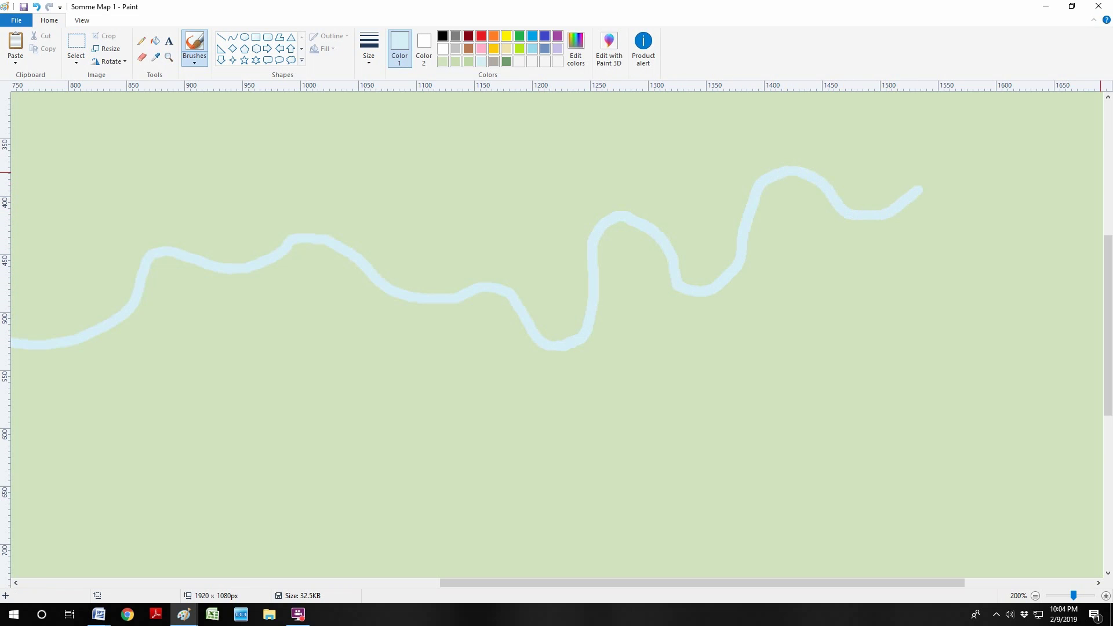
{"action": "mouse_move", "coordinate": [949, 94]}
{"action": "left_mouse_down"}
{"action": "mouse_move", "coordinate": [930, 106]}
{"action": "mouse_move", "coordinate": [922, 188]}
{"action": "left_mouse_up"}
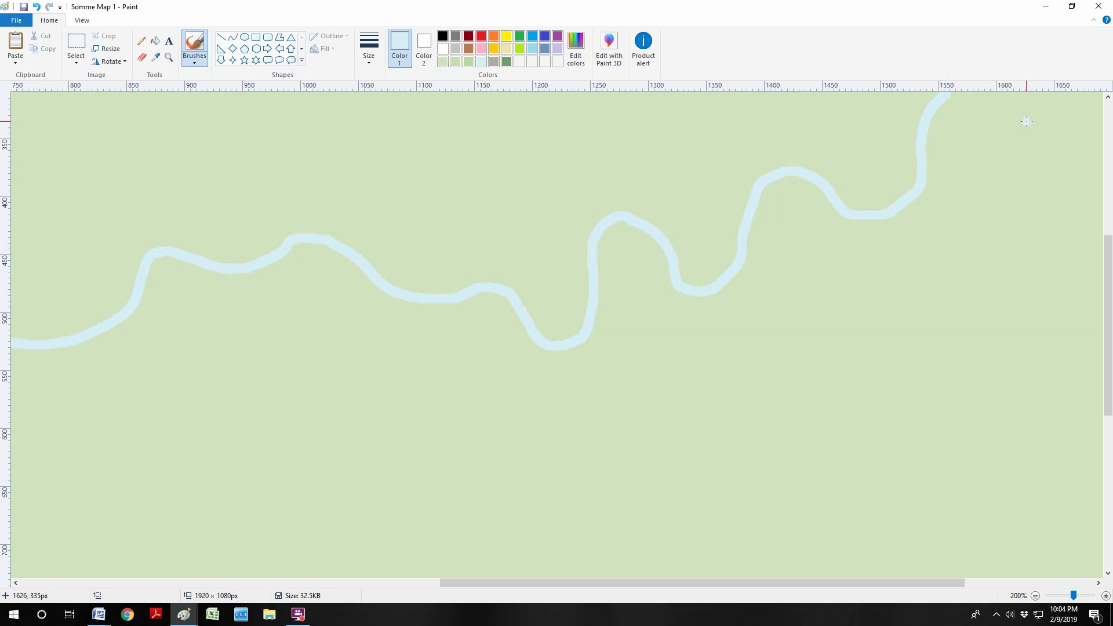
{"action": "mouse_move", "coordinate": [1056, 94]}
{"action": "left_mouse_down"}
{"action": "mouse_move", "coordinate": [1070, 151]}
{"action": "mouse_move", "coordinate": [995, 130]}
{"action": "mouse_move", "coordinate": [955, 94]}
{"action": "mouse_move", "coordinate": [1055, 154]}
{"action": "mouse_move", "coordinate": [1072, 145]}
{"action": "mouse_move", "coordinate": [1065, 99]}
{"action": "mouse_move", "coordinate": [1067, 133]}
{"action": "mouse_move", "coordinate": [1039, 159]}
{"action": "mouse_move", "coordinate": [1081, 135]}
{"action": "mouse_move", "coordinate": [1079, 96]}
{"action": "left_mouse_up"}
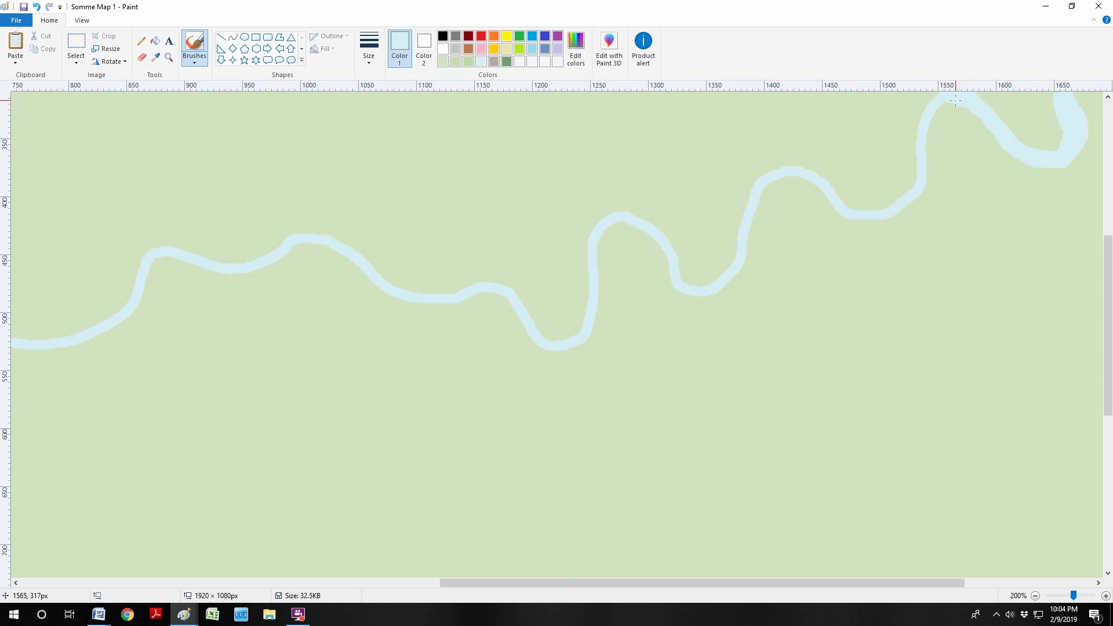
{"action": "left_click_drag", "start_coordinate": [951, 105], "coordinate": [934, 129]}
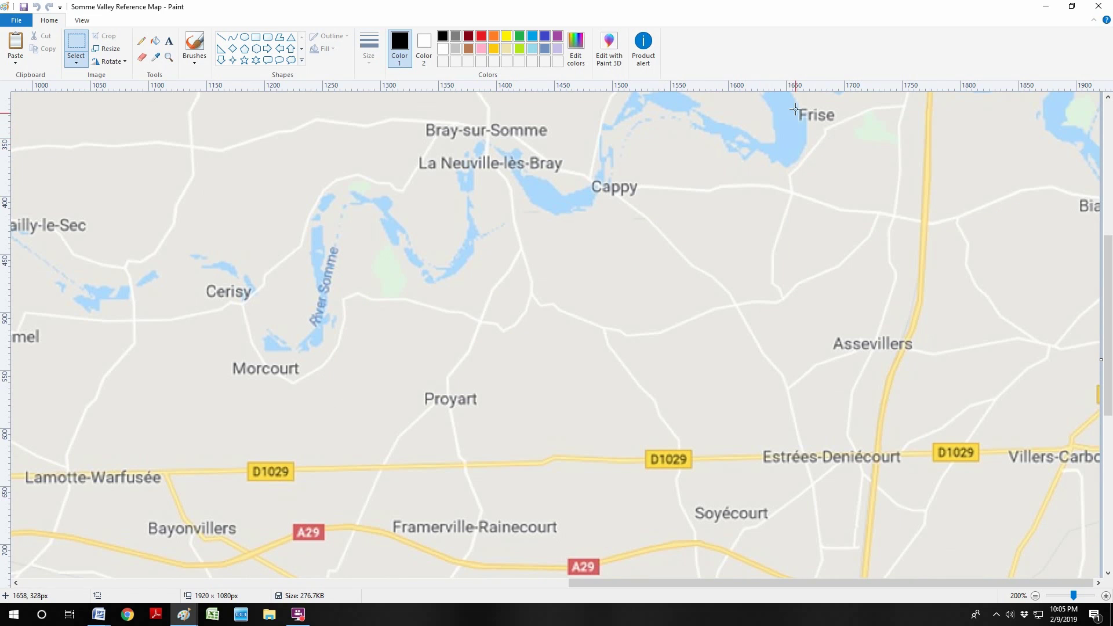
Restore and move the reference map window aside, bringing Somme Map 1 to the front
{"action": "left_click", "coordinate": [1072, 7]}
{"action": "left_click_drag", "start_coordinate": [887, 43], "coordinate": [1068, 70]}
{"action": "key", "text": "alt+Tab"}
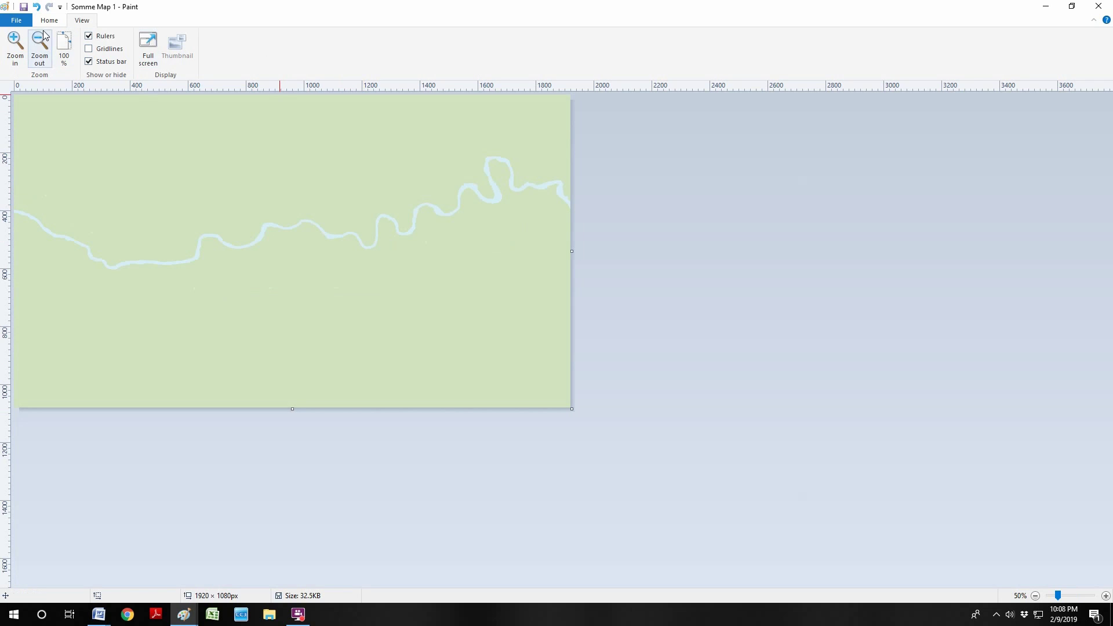
Save the river map as a copy named Somme Map 2
{"action": "left_click", "coordinate": [21, 22]}
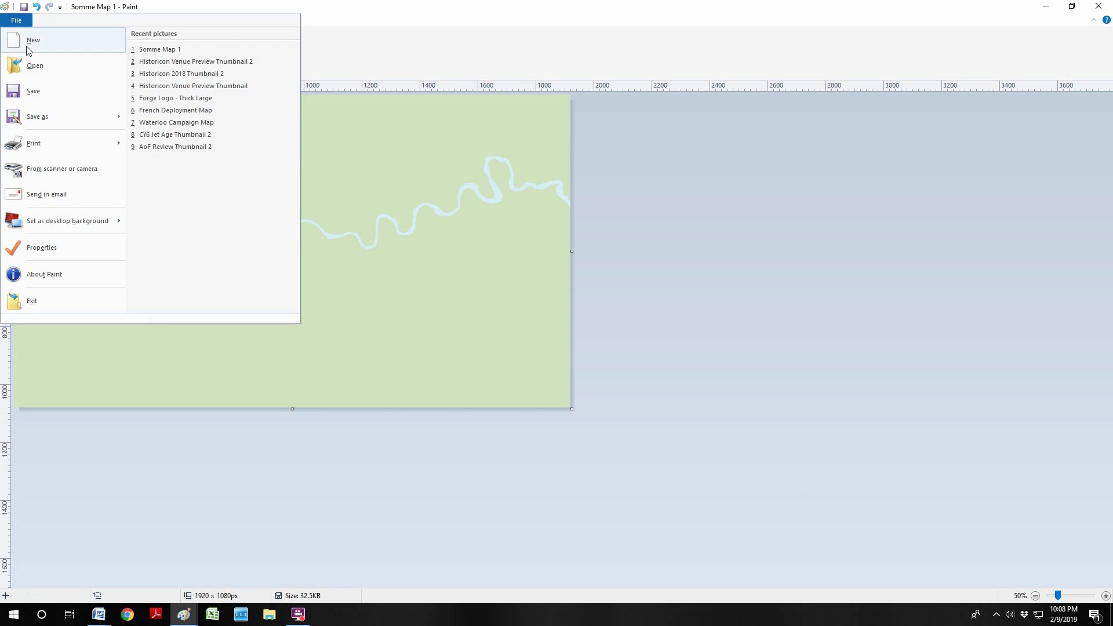
{"action": "left_click", "coordinate": [43, 116]}
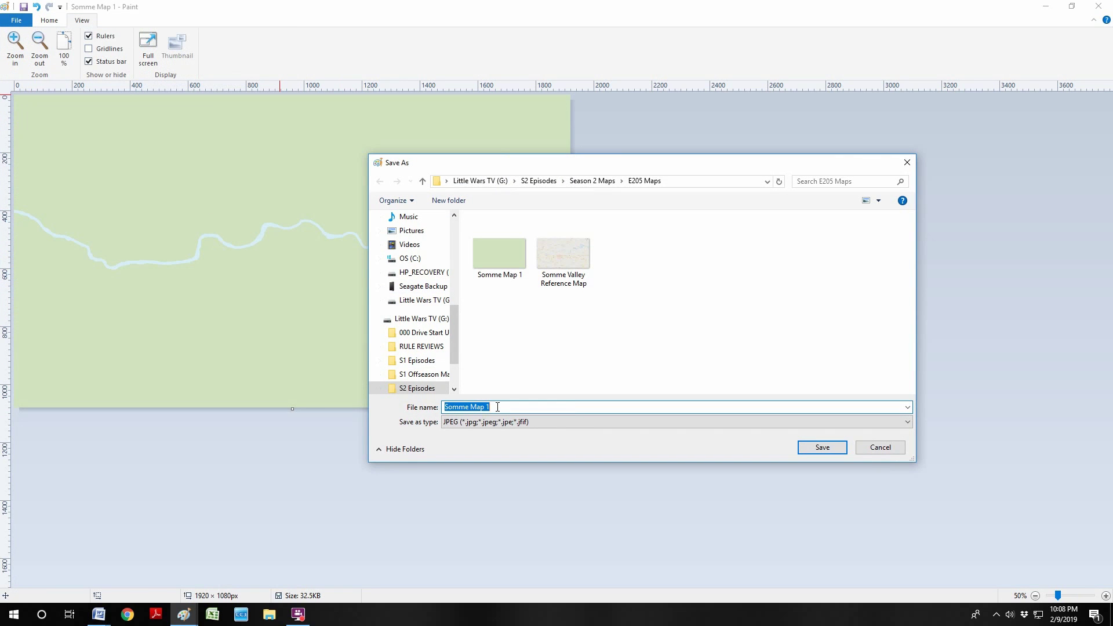
{"action": "left_click", "coordinate": [498, 406]}
{"action": "key", "text": "BackSpace"}
{"action": "type", "text": "2"}
{"action": "key", "text": "Return"}
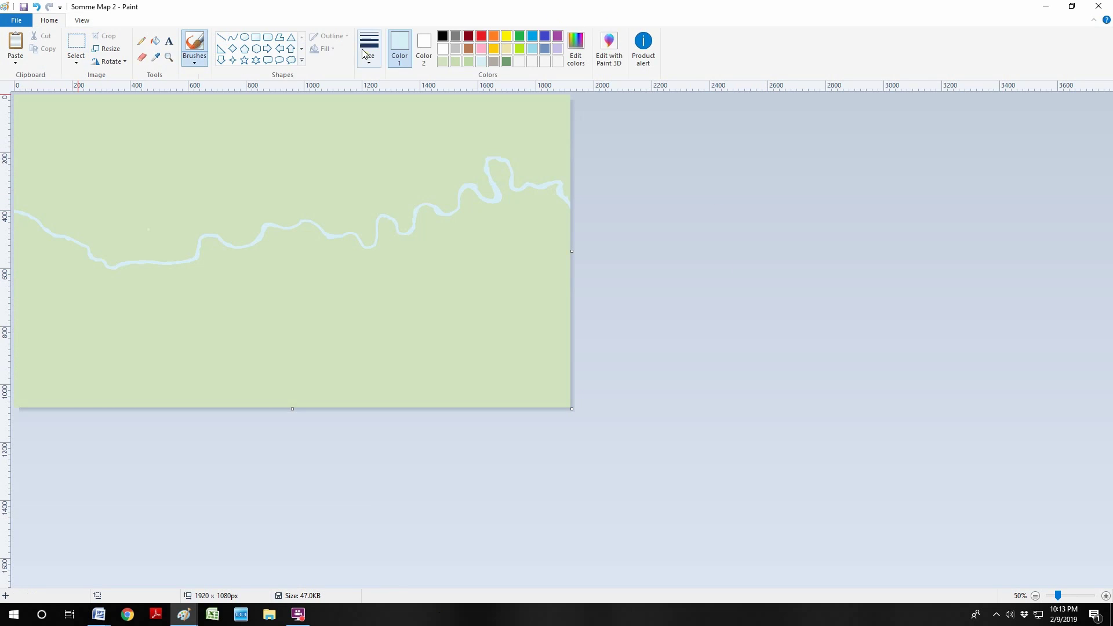
Paint a medium-thickness light-blue stream that joins the river
{"action": "left_click", "coordinate": [368, 49]}
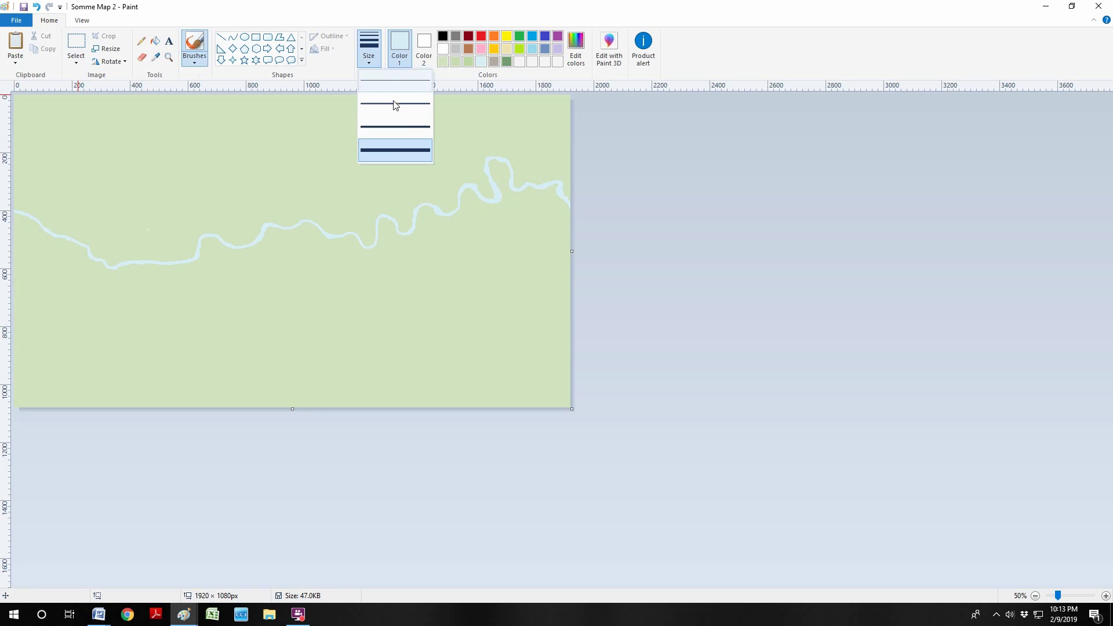
{"action": "left_click", "coordinate": [398, 137]}
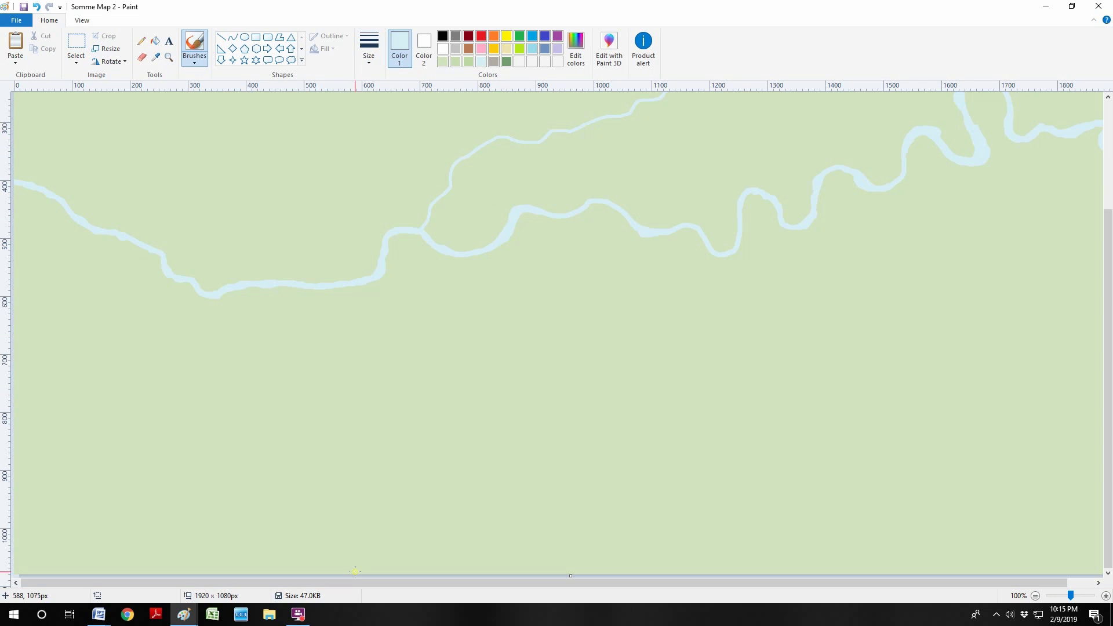
{"action": "mouse_move", "coordinate": [356, 572]}
{"action": "left_mouse_down"}
{"action": "mouse_move", "coordinate": [348, 541]}
{"action": "mouse_move", "coordinate": [307, 508]}
{"action": "mouse_move", "coordinate": [288, 432]}
{"action": "mouse_move", "coordinate": [238, 385]}
{"action": "mouse_move", "coordinate": [210, 332]}
{"action": "mouse_move", "coordinate": [214, 296]}
{"action": "left_mouse_up"}
With a thinner brush, extend the stream rightward and run the left branch to the map's bottom edge
{"action": "left_click", "coordinate": [368, 49]}
{"action": "left_click", "coordinate": [399, 118]}
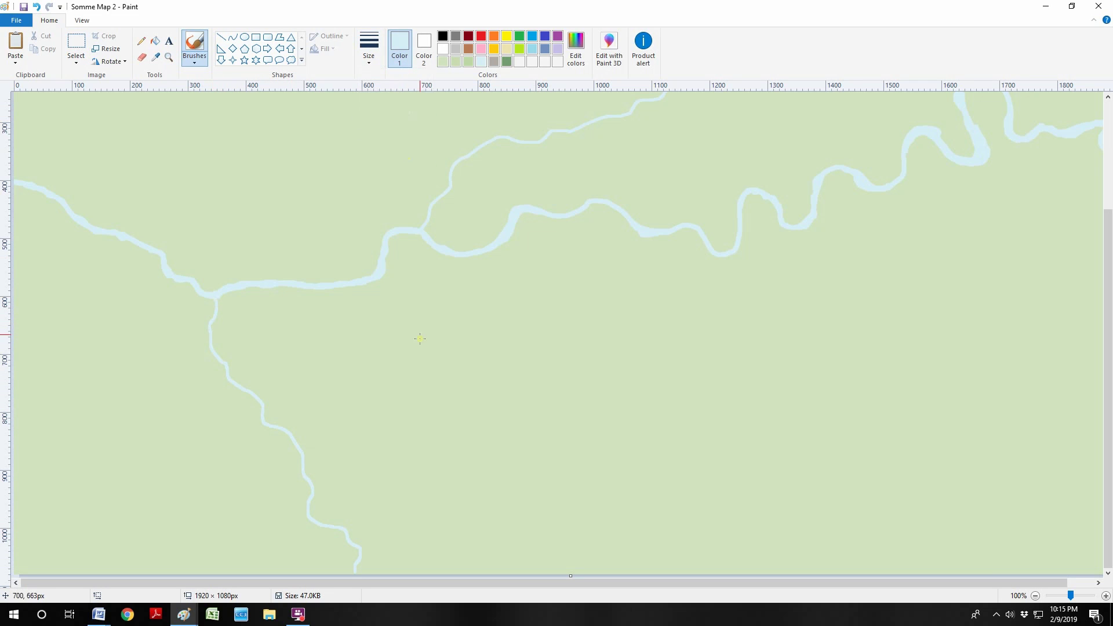
{"action": "left_click_drag", "start_coordinate": [375, 530], "coordinate": [416, 522]}
{"action": "left_click_drag", "start_coordinate": [253, 548], "coordinate": [234, 577]}
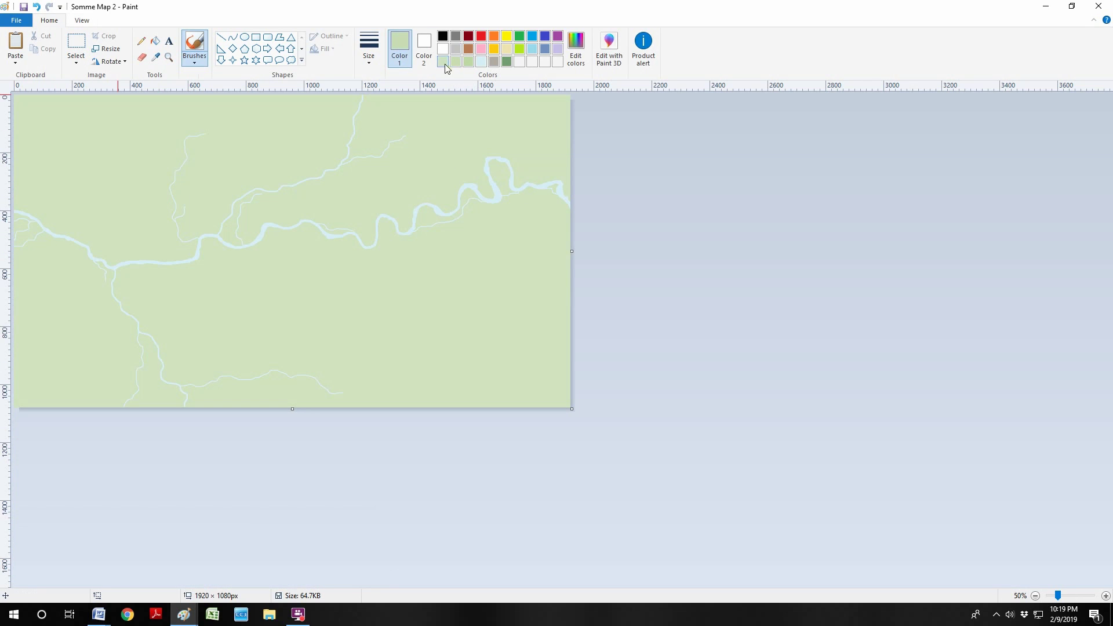
{"action": "left_click", "coordinate": [139, 42]}
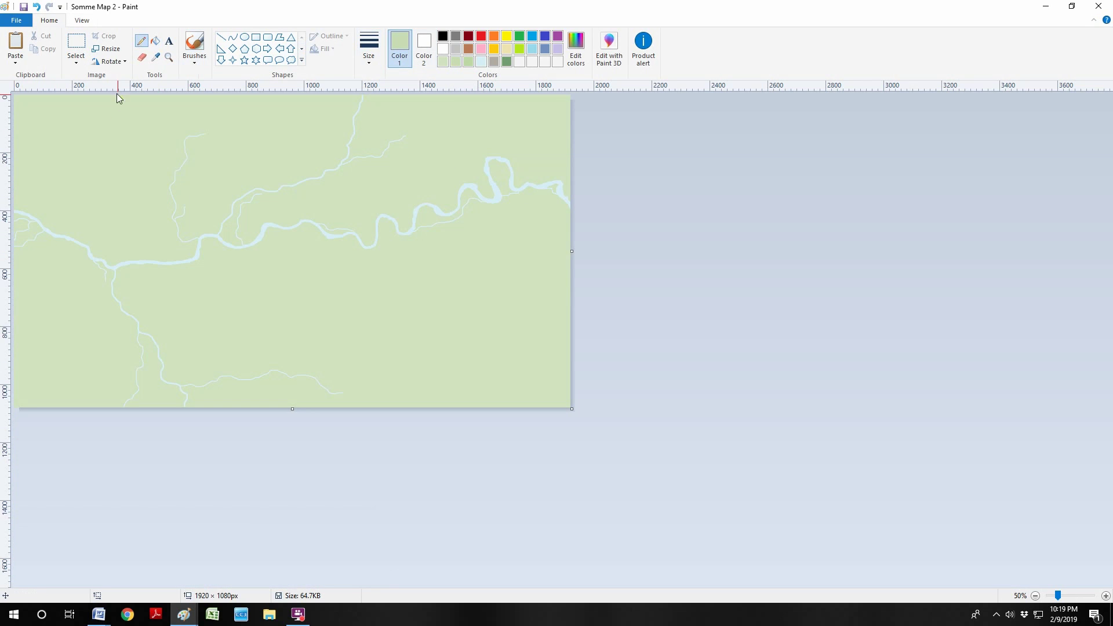
At 100% zoom, trace three faint outlines of high ground beside the streams
{"action": "left_click", "coordinate": [81, 20]}
{"action": "left_click", "coordinate": [9, 54]}
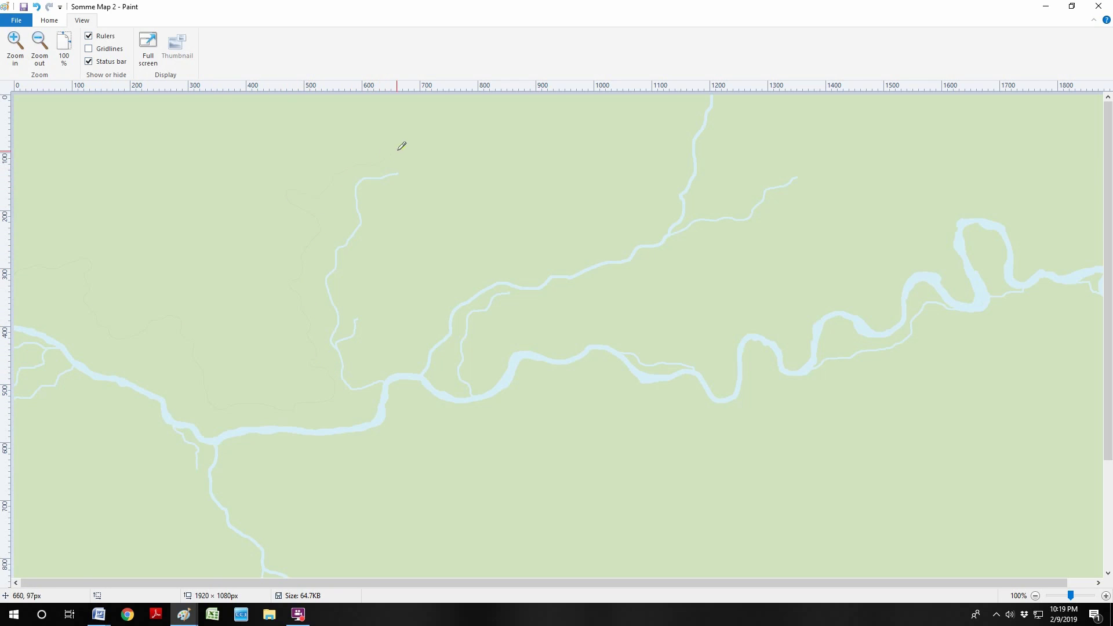
{"action": "left_click_drag", "start_coordinate": [398, 150], "coordinate": [404, 105]}
{"action": "mouse_move", "coordinate": [438, 148]}
{"action": "left_mouse_down"}
{"action": "mouse_move", "coordinate": [446, 173]}
{"action": "mouse_move", "coordinate": [508, 139]}
{"action": "left_mouse_up"}
{"action": "left_click_drag", "start_coordinate": [467, 264], "coordinate": [536, 252]}
Try a darker-green fill on the upper-middle region, then undo it
{"action": "left_click", "coordinate": [56, 22]}
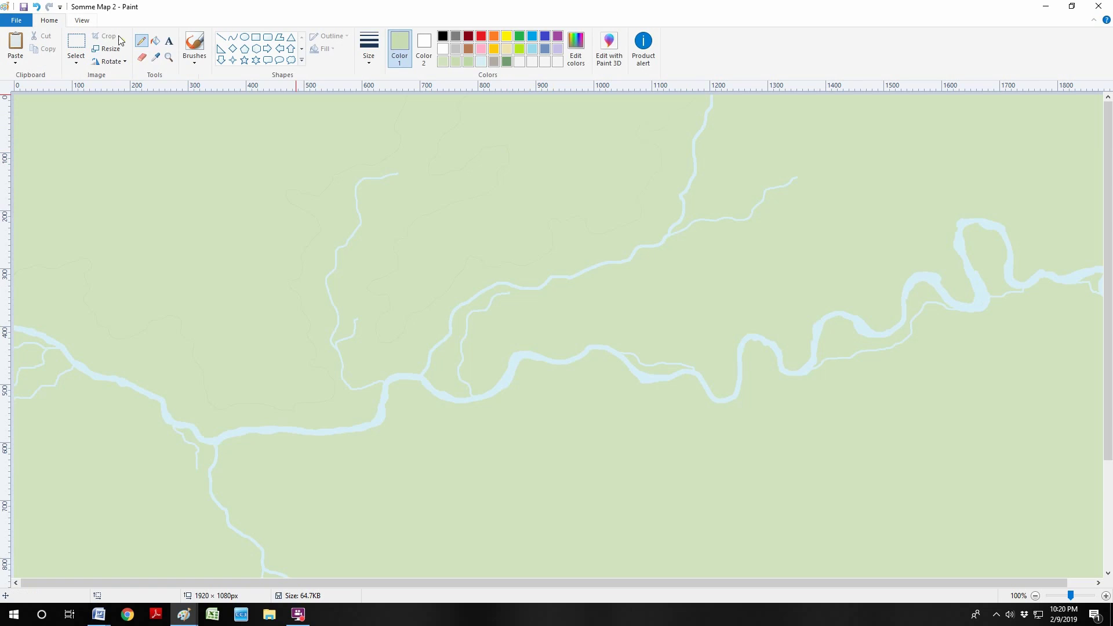
{"action": "left_click", "coordinate": [155, 40]}
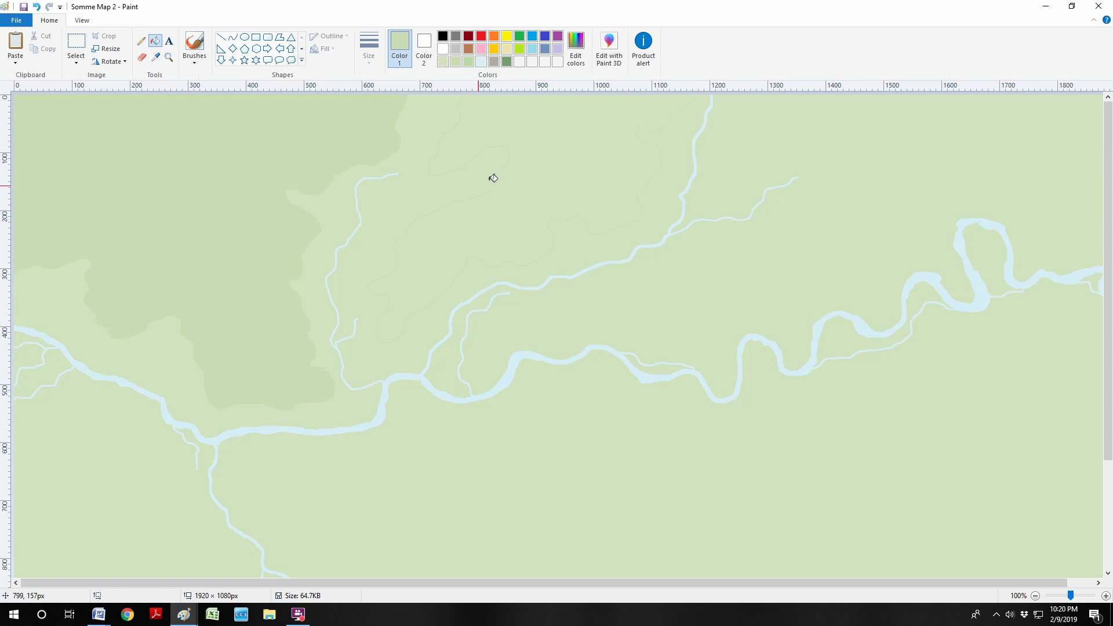
{"action": "left_click", "coordinate": [577, 181]}
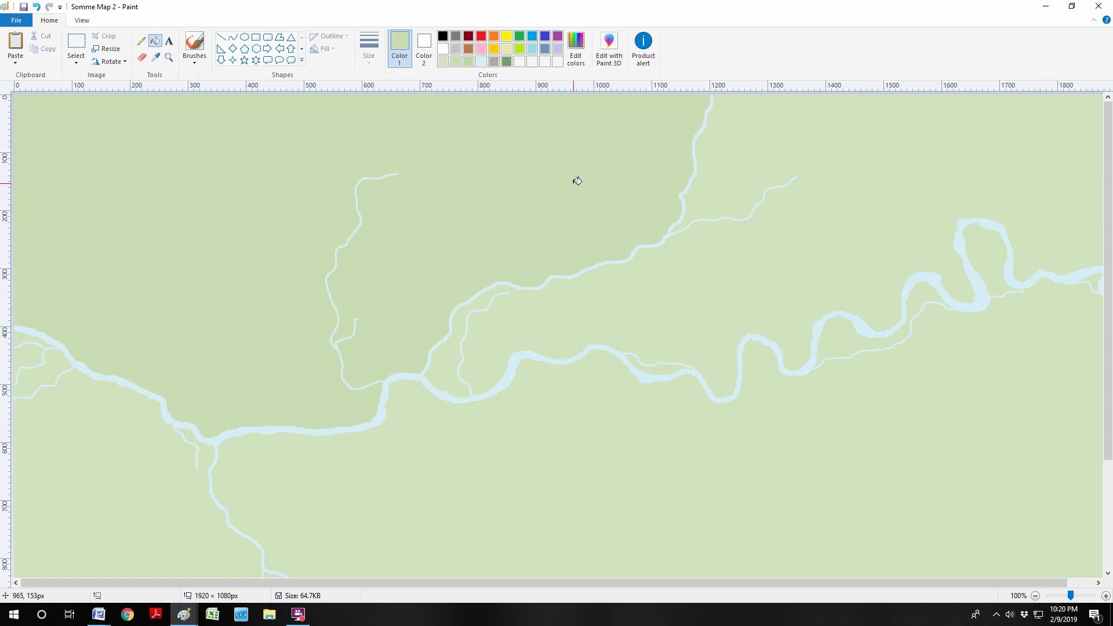
{"action": "left_click", "coordinate": [37, 7]}
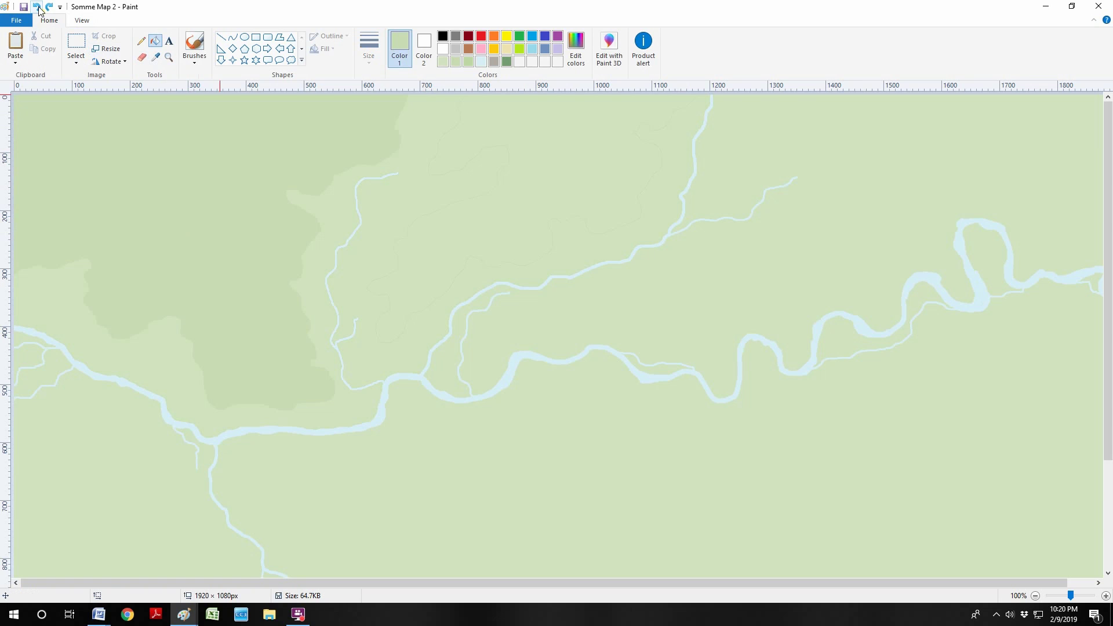
At 200% zoom, close the outline along the bottom and fill the upland areas darker green
{"action": "left_click", "coordinate": [82, 21]}
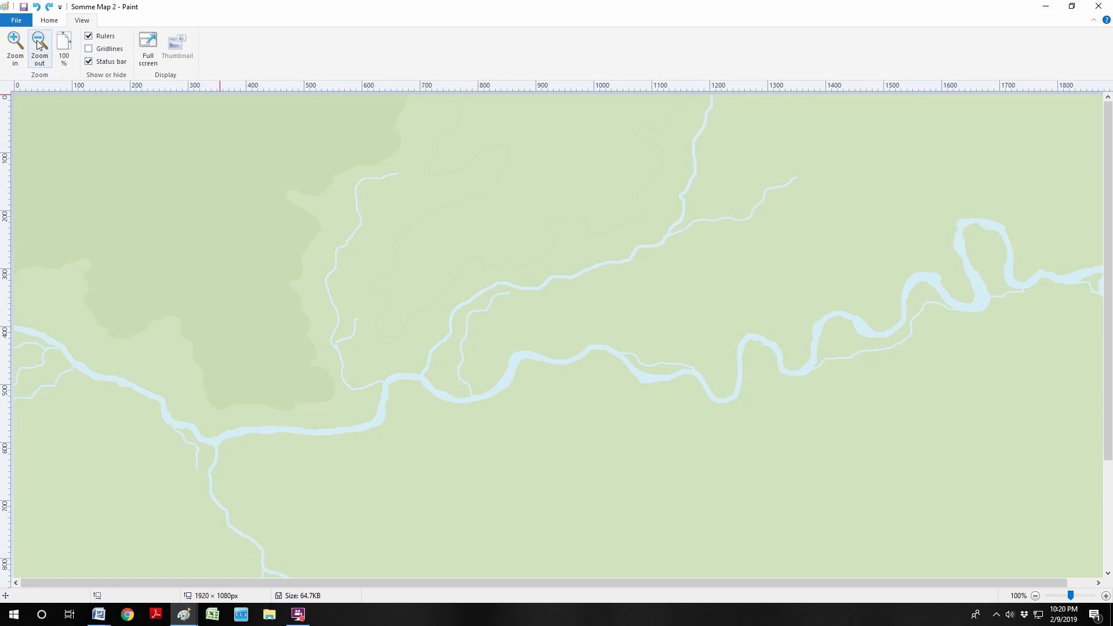
{"action": "left_click", "coordinate": [13, 40]}
{"action": "left_click", "coordinate": [49, 21]}
{"action": "left_click", "coordinate": [141, 41]}
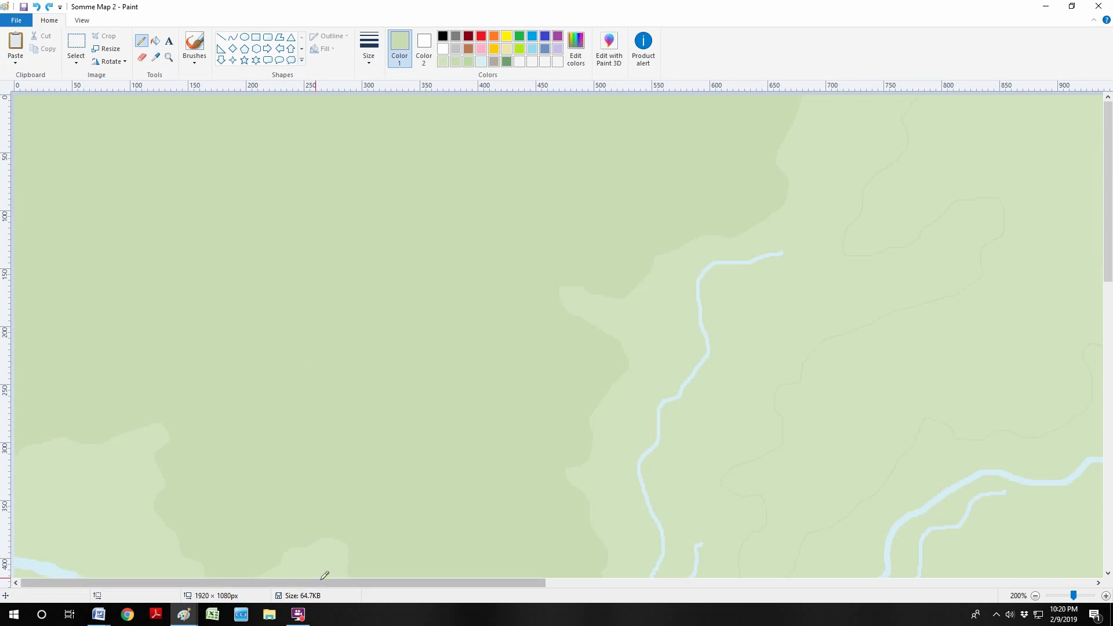
{"action": "left_click_drag", "start_coordinate": [325, 582], "coordinate": [583, 585]}
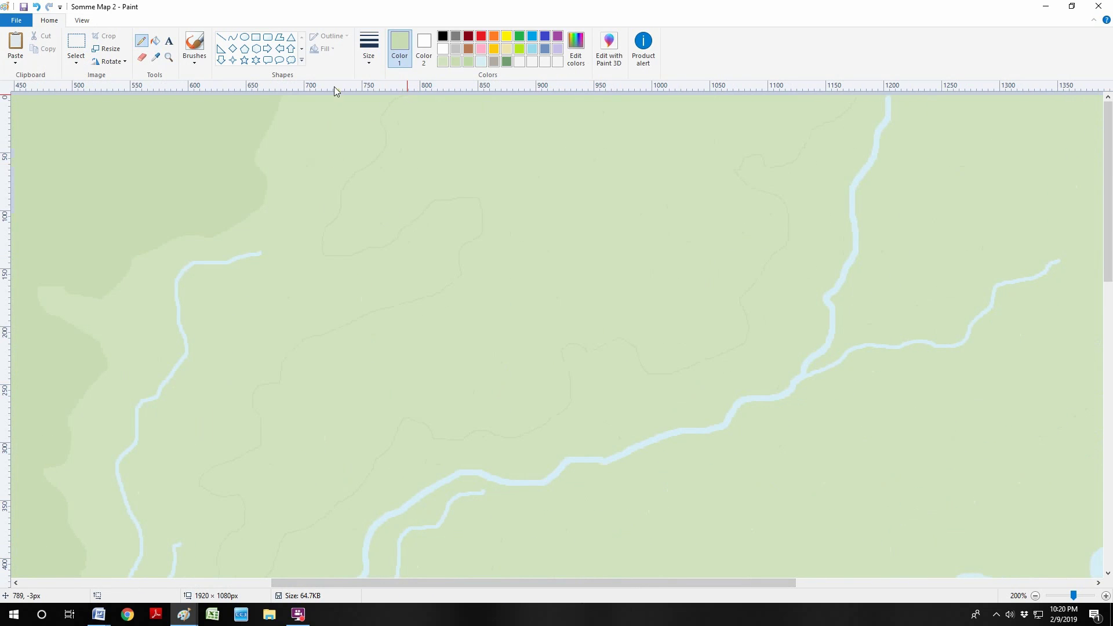
{"action": "left_click", "coordinate": [158, 40]}
{"action": "left_click", "coordinate": [608, 127]}
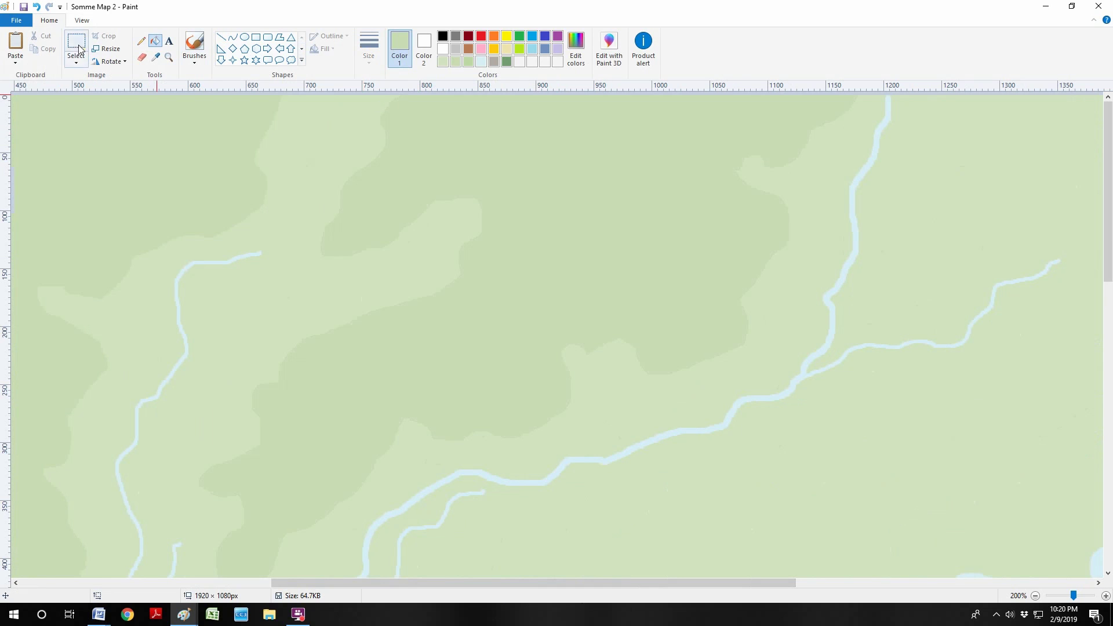
Shade the lower-right area darker green at 100%, then zoom out to the whole map
{"action": "left_click", "coordinate": [74, 27]}
{"action": "left_click", "coordinate": [39, 46]}
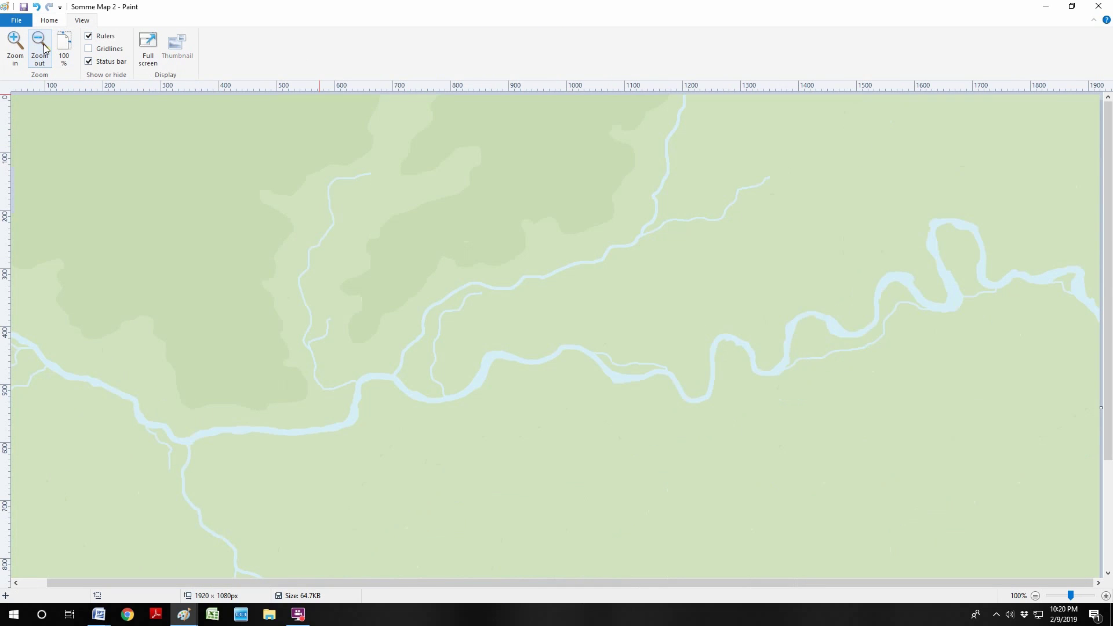
{"action": "left_click", "coordinate": [49, 20]}
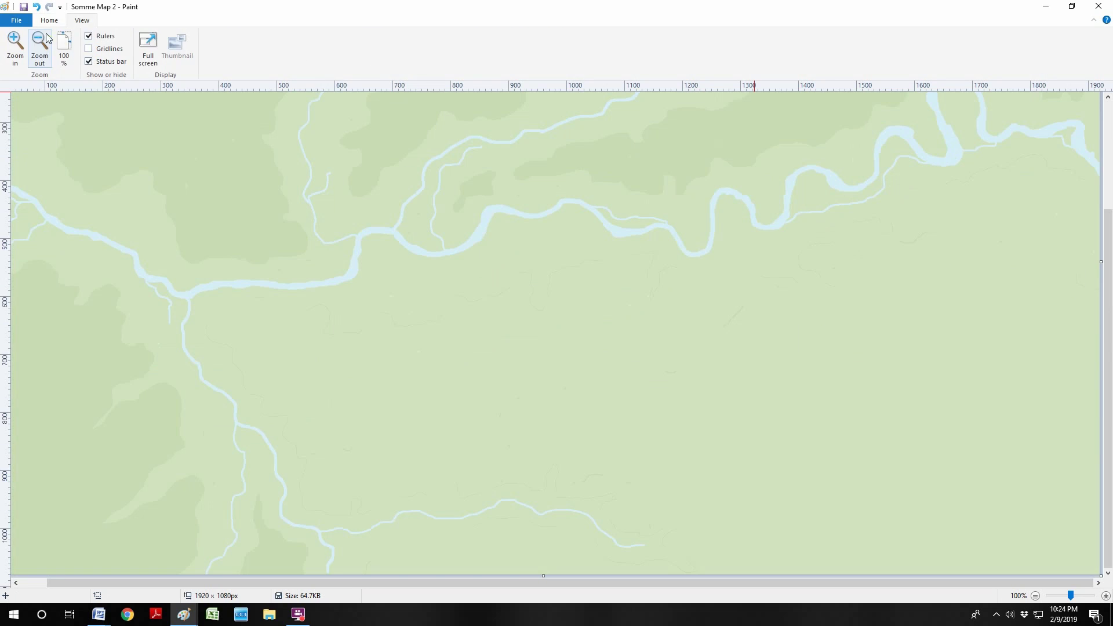
{"action": "left_click", "coordinate": [50, 20]}
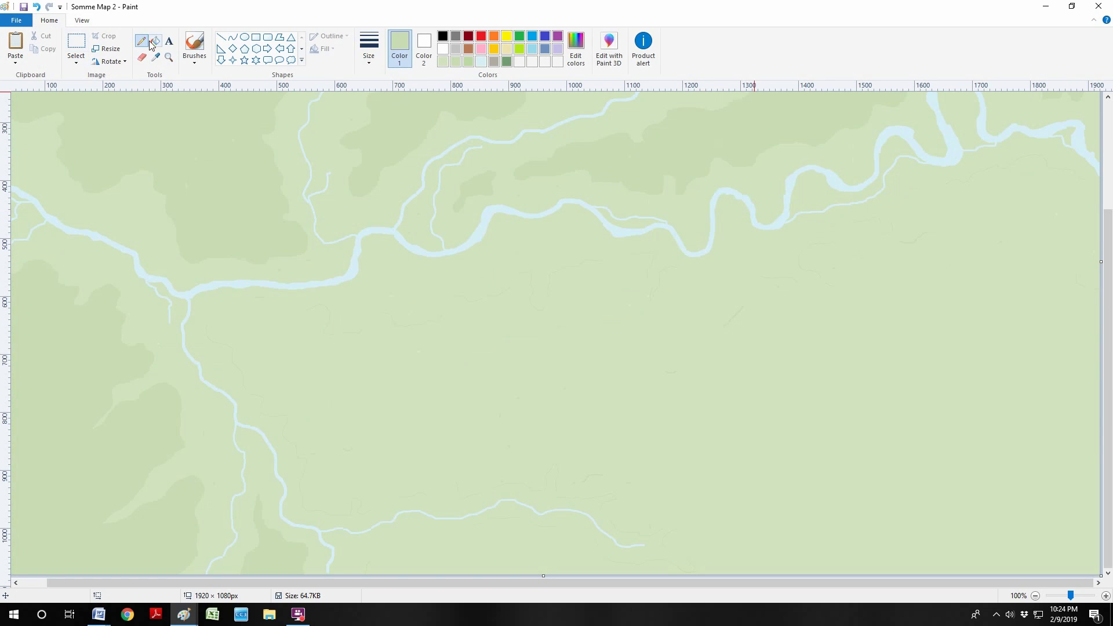
{"action": "left_click", "coordinate": [776, 361]}
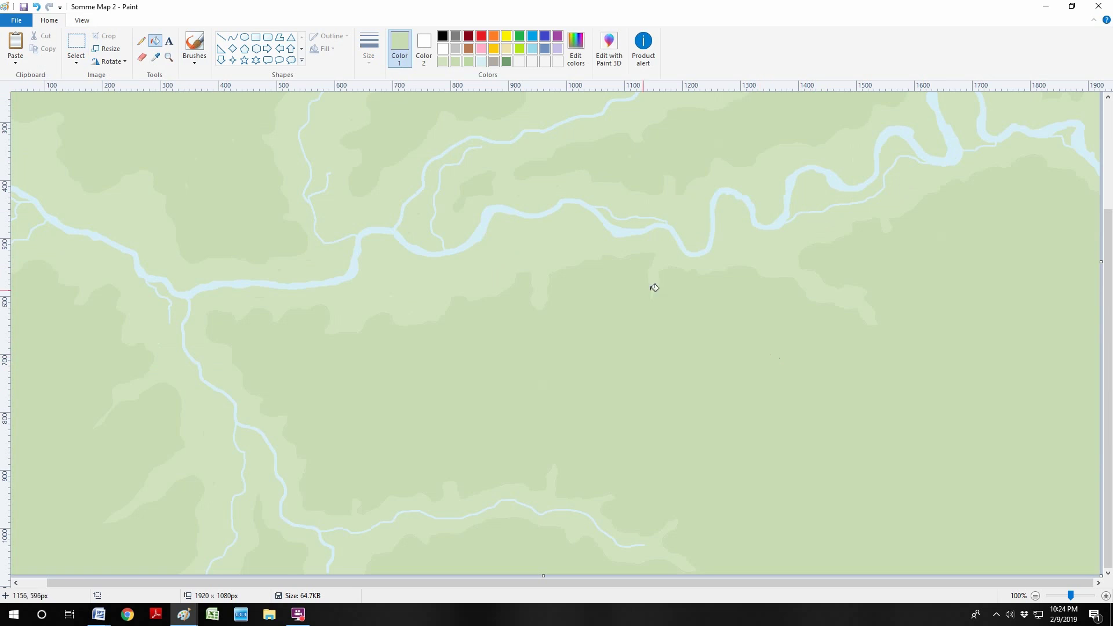
{"action": "left_click", "coordinate": [76, 21]}
{"action": "left_click", "coordinate": [46, 47]}
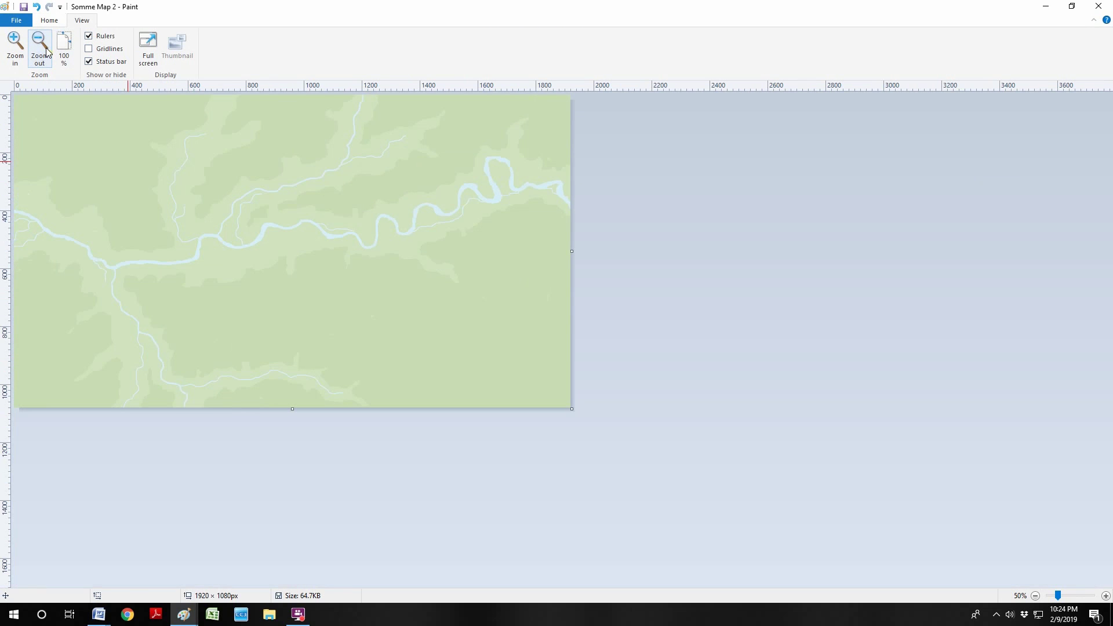
Save the map as a new copy, changing the name from Somme Map 2 to Somme Map 3
{"action": "left_click", "coordinate": [16, 20]}
{"action": "left_click", "coordinate": [54, 116]}
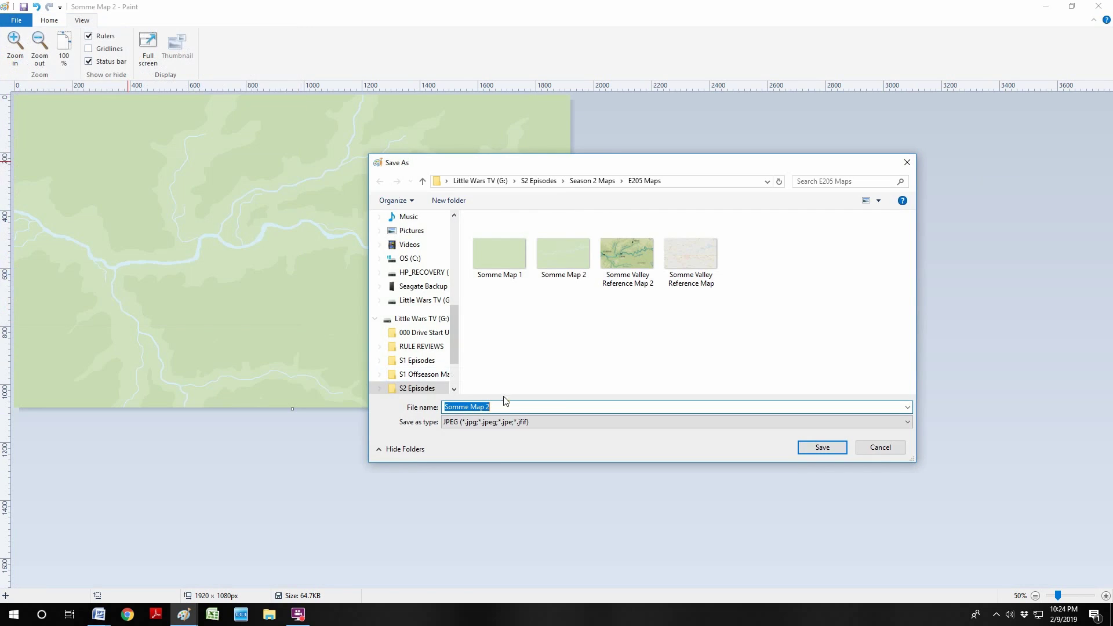
{"action": "left_click", "coordinate": [508, 407]}
{"action": "key", "text": "BackSpace"}
{"action": "type", "text": "3"}
{"action": "key", "text": "Return"}
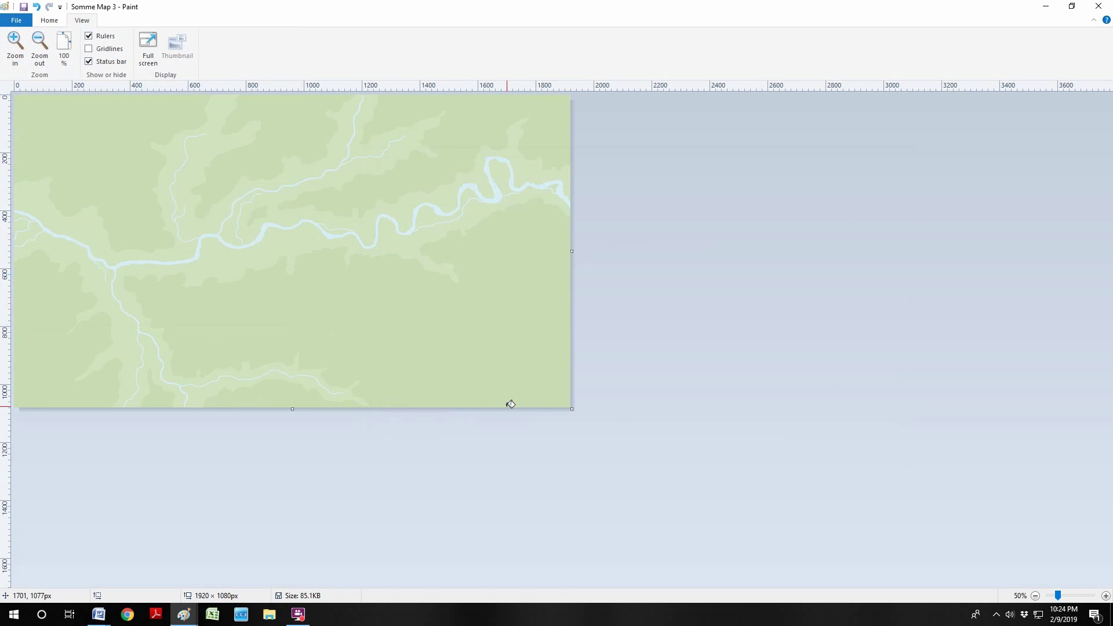
{"action": "left_click", "coordinate": [49, 20]}
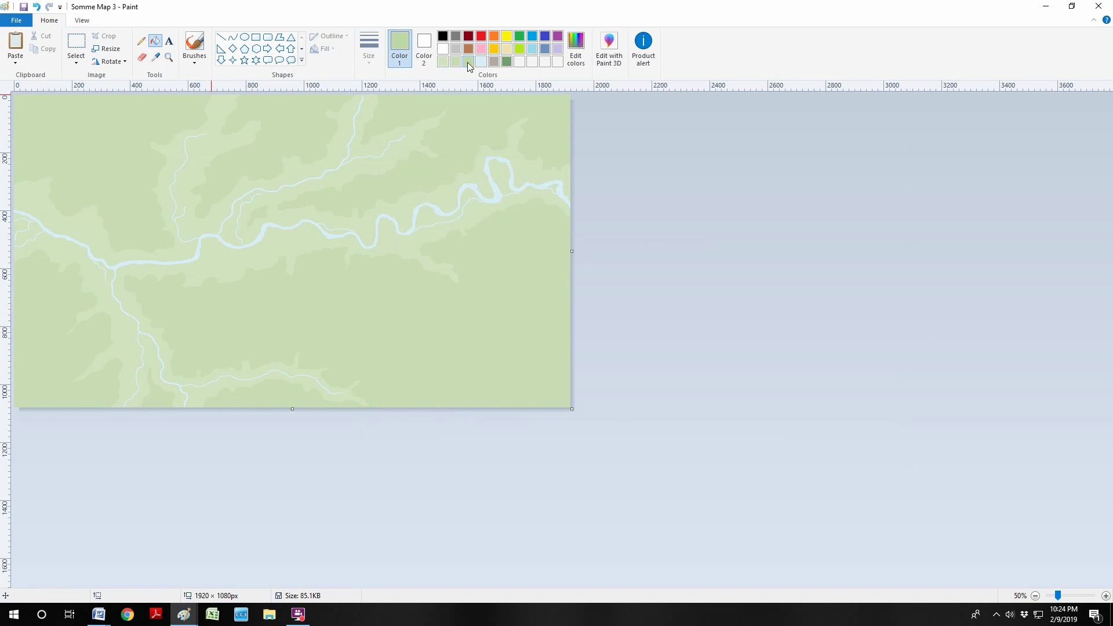
{"action": "left_click", "coordinate": [81, 20]}
{"action": "left_click", "coordinate": [50, 20]}
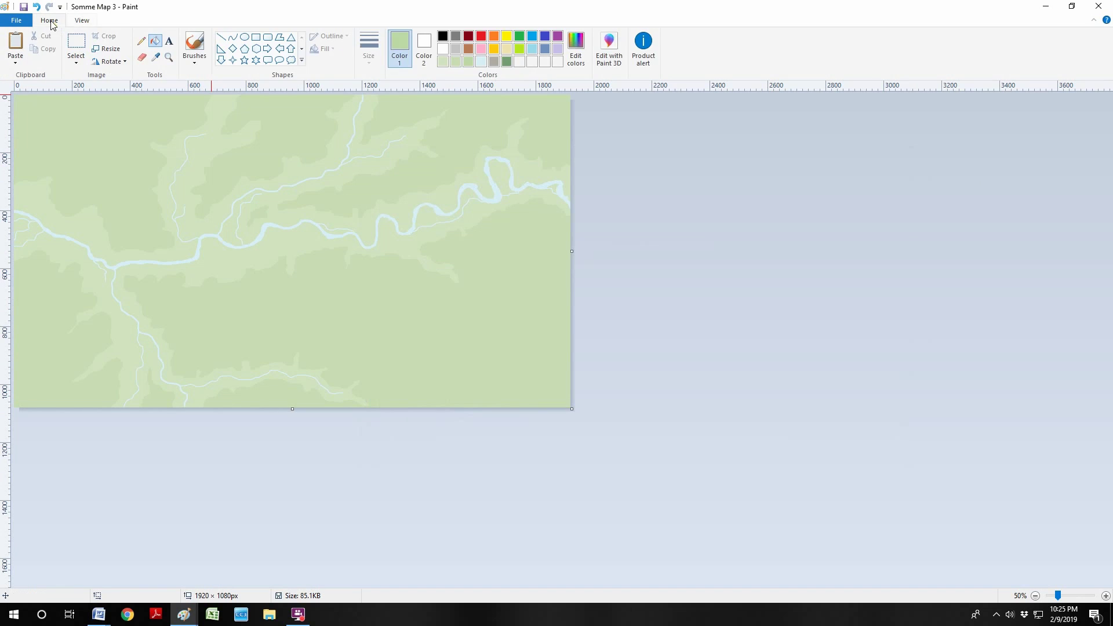
At 100% zoom, outline the top-left upland and fill it darker green
{"action": "left_click", "coordinate": [82, 20]}
{"action": "left_click", "coordinate": [64, 47]}
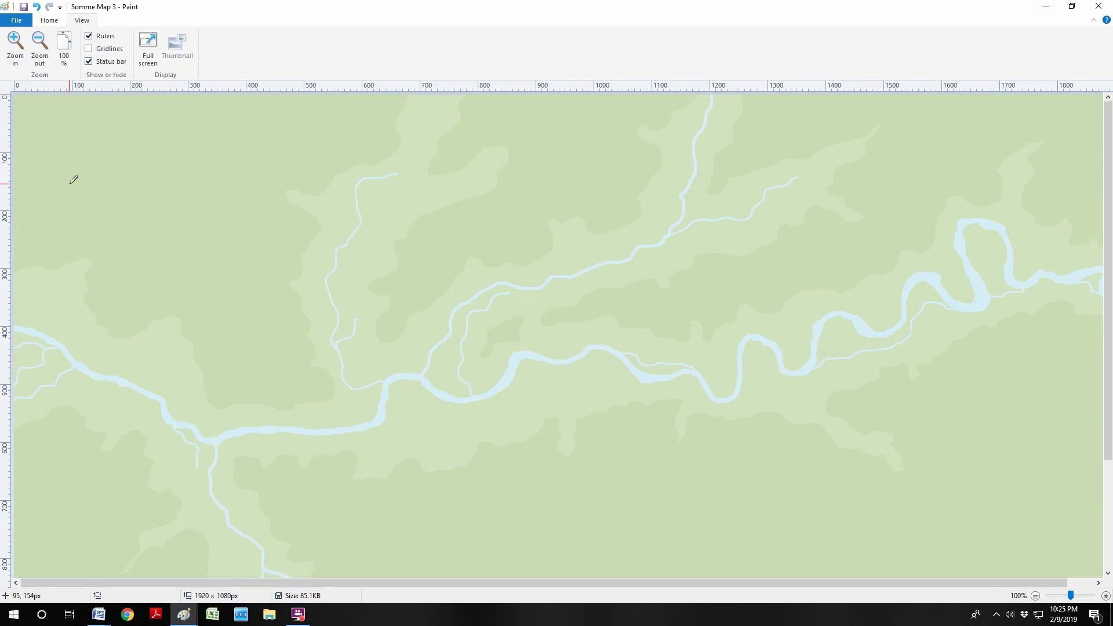
{"action": "mouse_move", "coordinate": [73, 180]}
{"action": "left_mouse_down"}
{"action": "mouse_move", "coordinate": [124, 199]}
{"action": "mouse_move", "coordinate": [147, 236]}
{"action": "mouse_move", "coordinate": [183, 248]}
{"action": "mouse_move", "coordinate": [202, 278]}
{"action": "mouse_move", "coordinate": [215, 238]}
{"action": "left_mouse_up"}
{"action": "mouse_move", "coordinate": [210, 187]}
{"action": "left_mouse_down"}
{"action": "mouse_move", "coordinate": [241, 140]}
{"action": "mouse_move", "coordinate": [301, 137]}
{"action": "mouse_move", "coordinate": [318, 105]}
{"action": "mouse_move", "coordinate": [350, 90]}
{"action": "left_mouse_up"}
{"action": "left_click", "coordinate": [49, 20]}
{"action": "left_click", "coordinate": [155, 41]}
{"action": "left_click", "coordinate": [168, 132]}
Trace another faint upland outline from the top edge toward the middle
{"action": "left_click", "coordinate": [141, 41]}
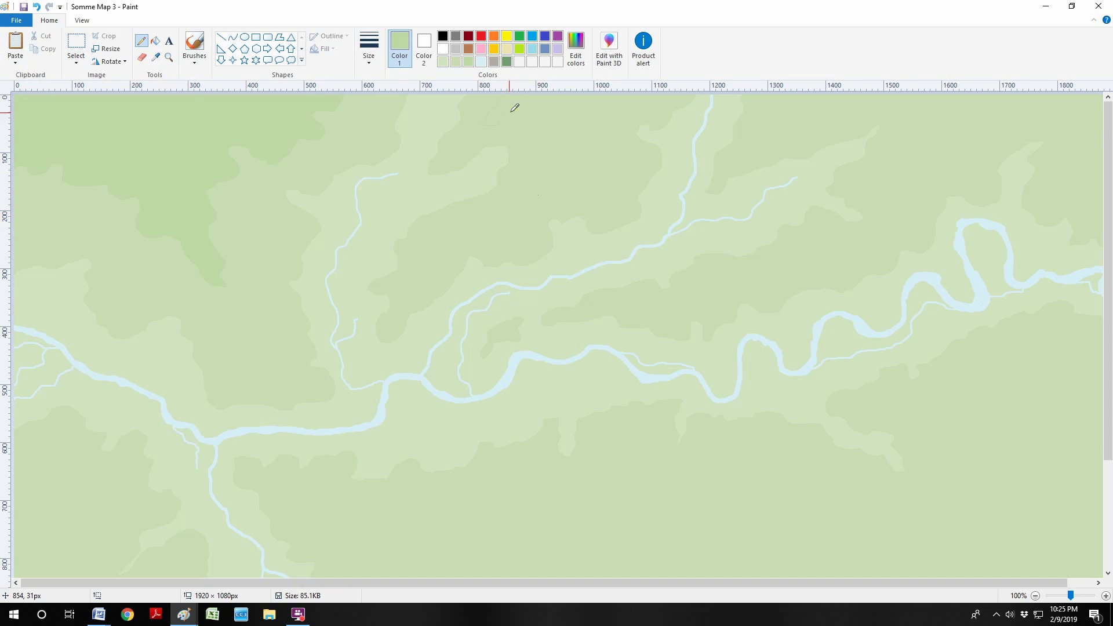
{"action": "mouse_move", "coordinate": [511, 111]}
{"action": "left_mouse_down"}
{"action": "mouse_move", "coordinate": [570, 128]}
{"action": "mouse_move", "coordinate": [463, 236]}
{"action": "mouse_move", "coordinate": [493, 233]}
{"action": "mouse_move", "coordinate": [571, 178]}
{"action": "mouse_move", "coordinate": [612, 174]}
{"action": "mouse_move", "coordinate": [614, 94]}
{"action": "left_mouse_up"}
{"action": "left_click", "coordinate": [155, 40]}
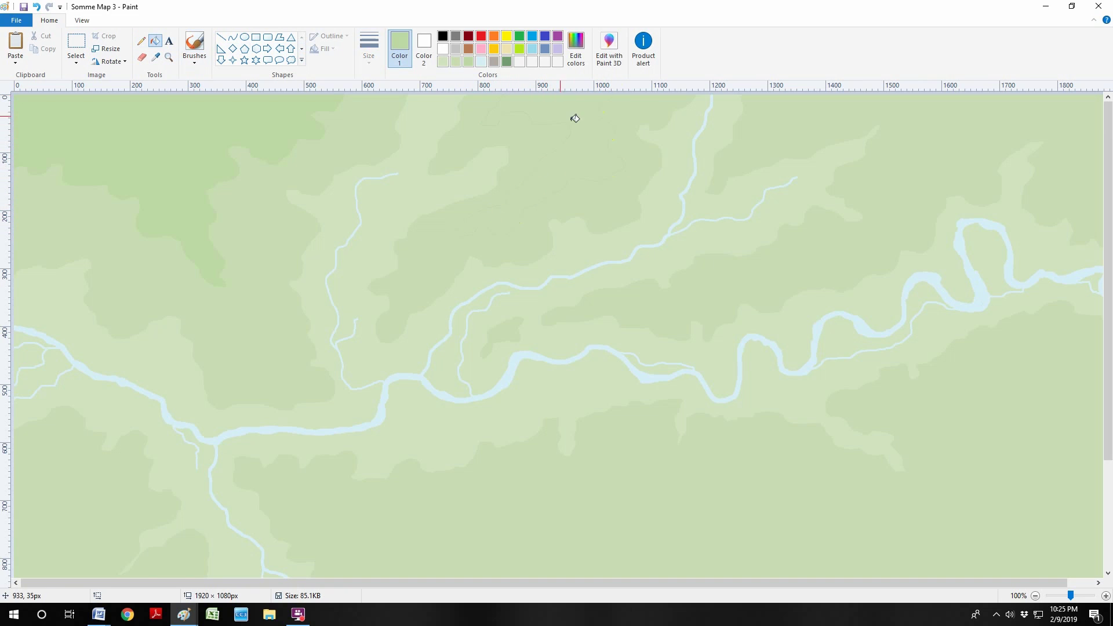
{"action": "scroll", "coordinate": [808, 447], "scroll_direction": "right", "scroll_amount": 2}
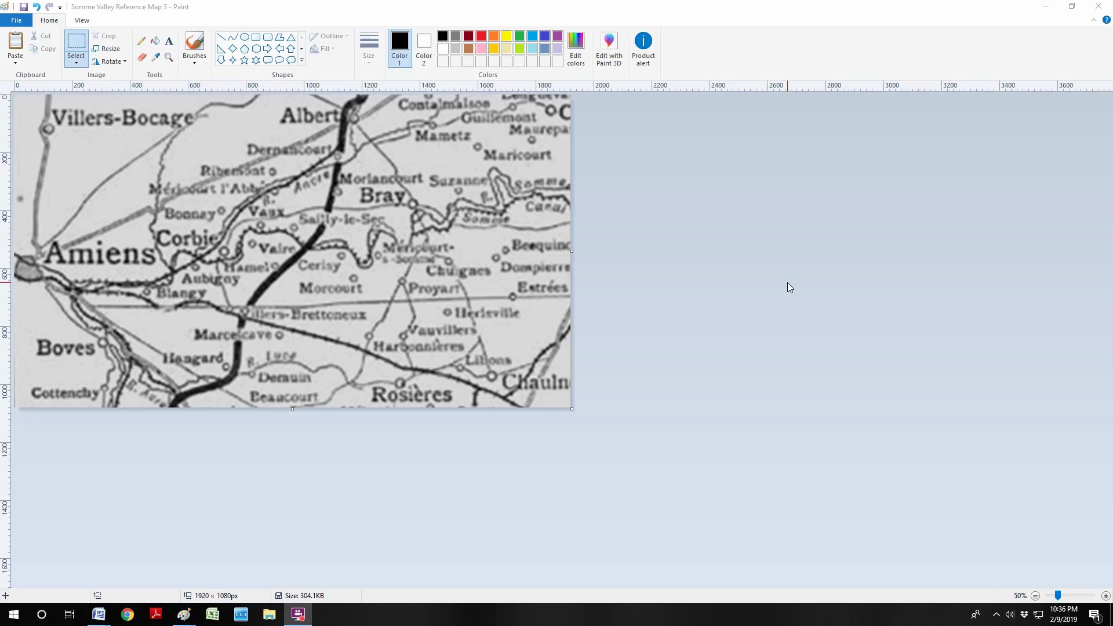
Bring Somme Map 3 forward and mix a dark grey custom colour (RGB 51, 51, 51)
{"action": "left_click", "coordinate": [726, 18]}
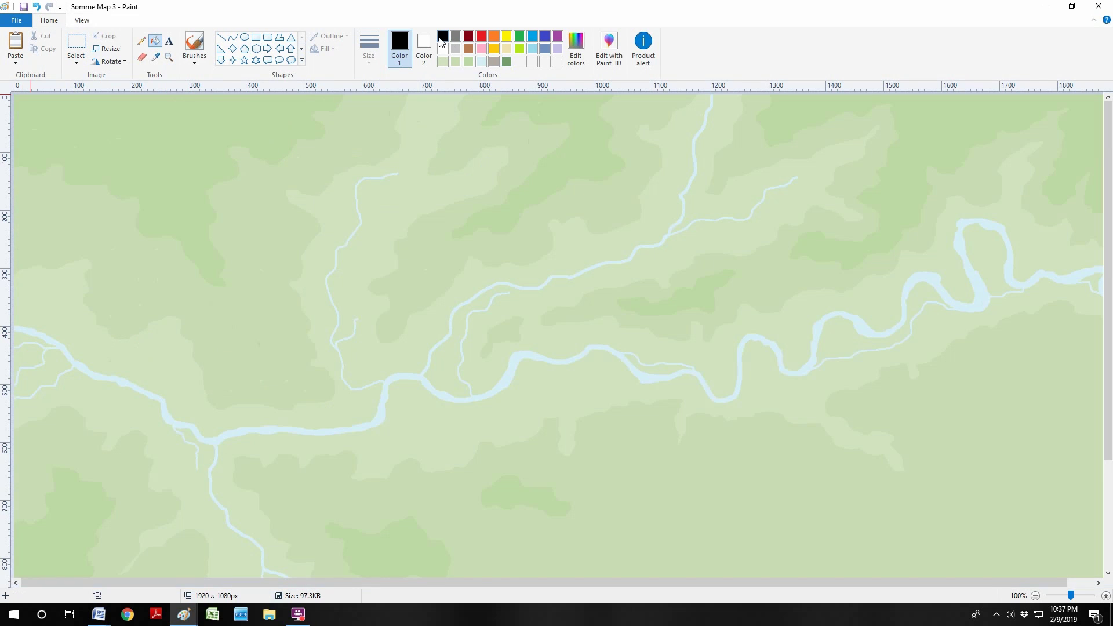
{"action": "left_click", "coordinate": [576, 46]}
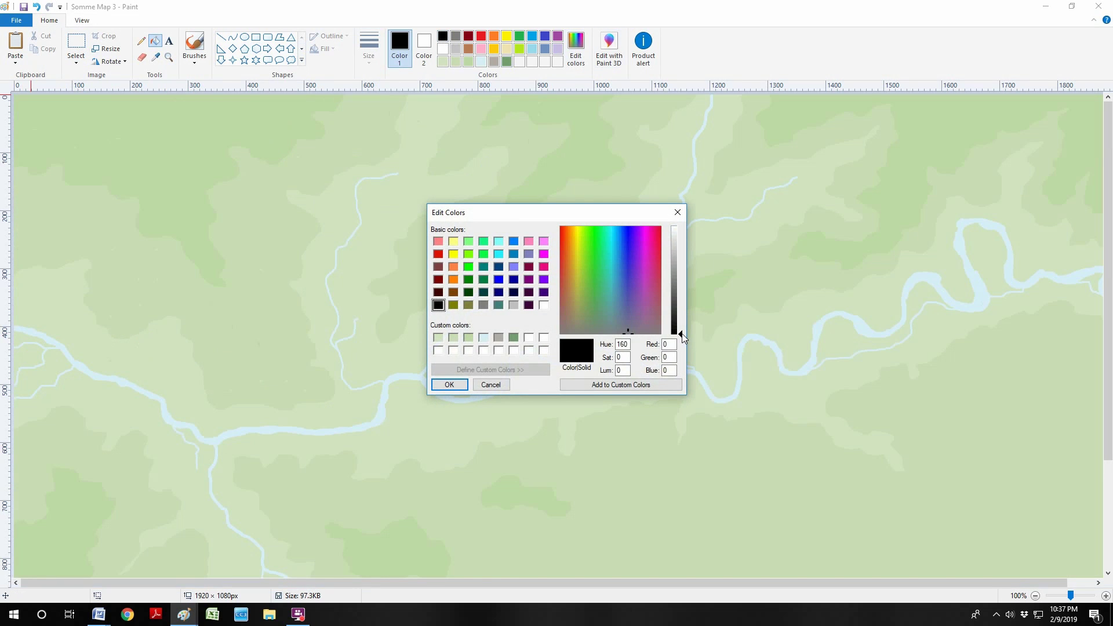
{"action": "left_click_drag", "start_coordinate": [683, 335], "coordinate": [683, 316]}
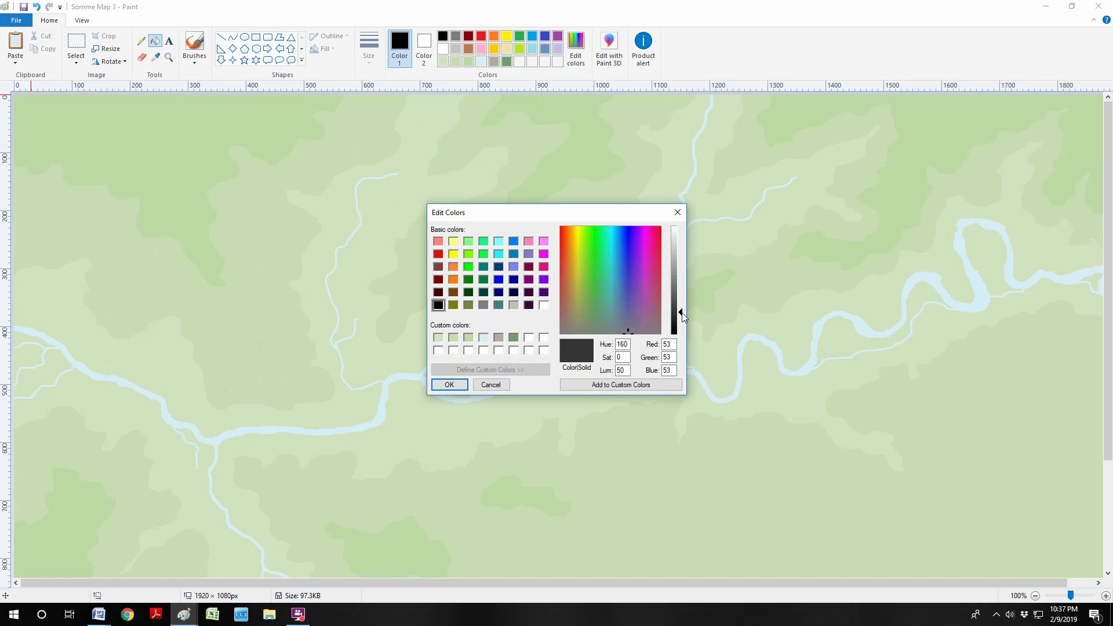
{"action": "left_click", "coordinate": [449, 385]}
{"action": "key", "text": "alt+v"}
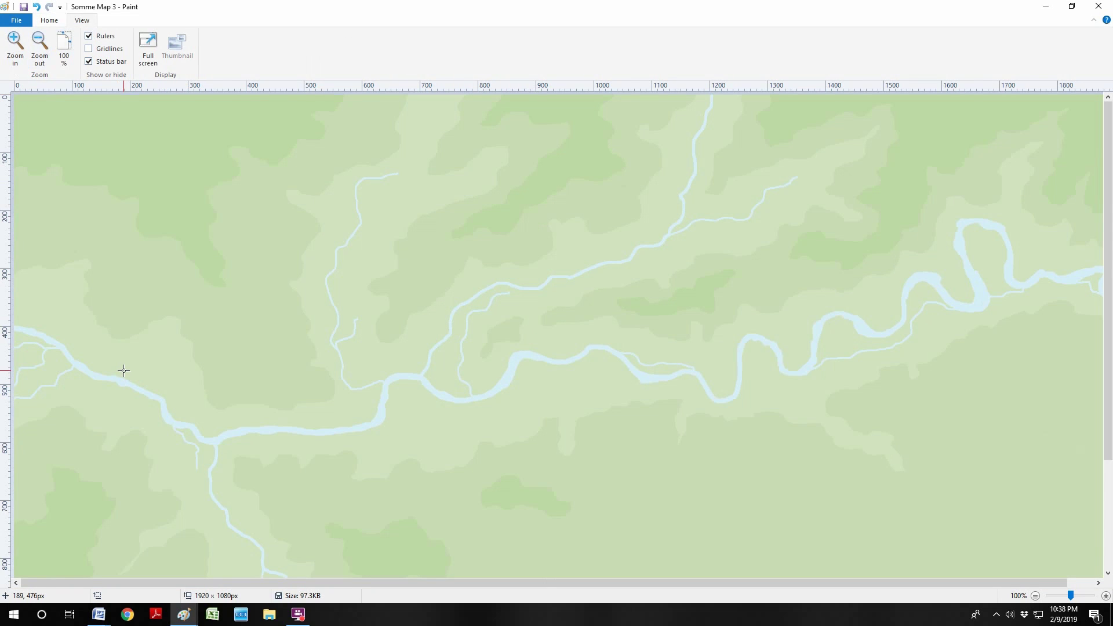
Draw small dark grey ellipse dots at the town positions
{"action": "left_click_drag", "start_coordinate": [124, 371], "coordinate": [129, 366]}
{"action": "left_click_drag", "start_coordinate": [117, 389], "coordinate": [125, 397]}
{"action": "left_click_drag", "start_coordinate": [156, 152], "coordinate": [150, 148]}
{"action": "left_click", "coordinate": [192, 137]}
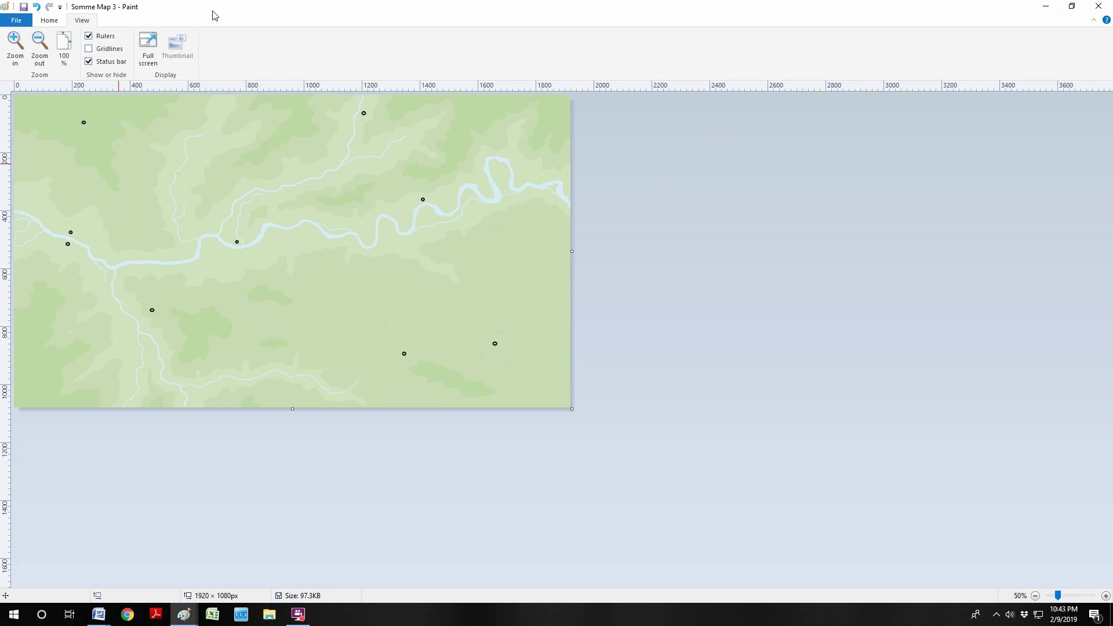
Save the dotted map as a new JPEG copy, renaming Somme Map 3 to Somme Map 4
{"action": "left_click", "coordinate": [16, 20]}
{"action": "left_click", "coordinate": [54, 120]}
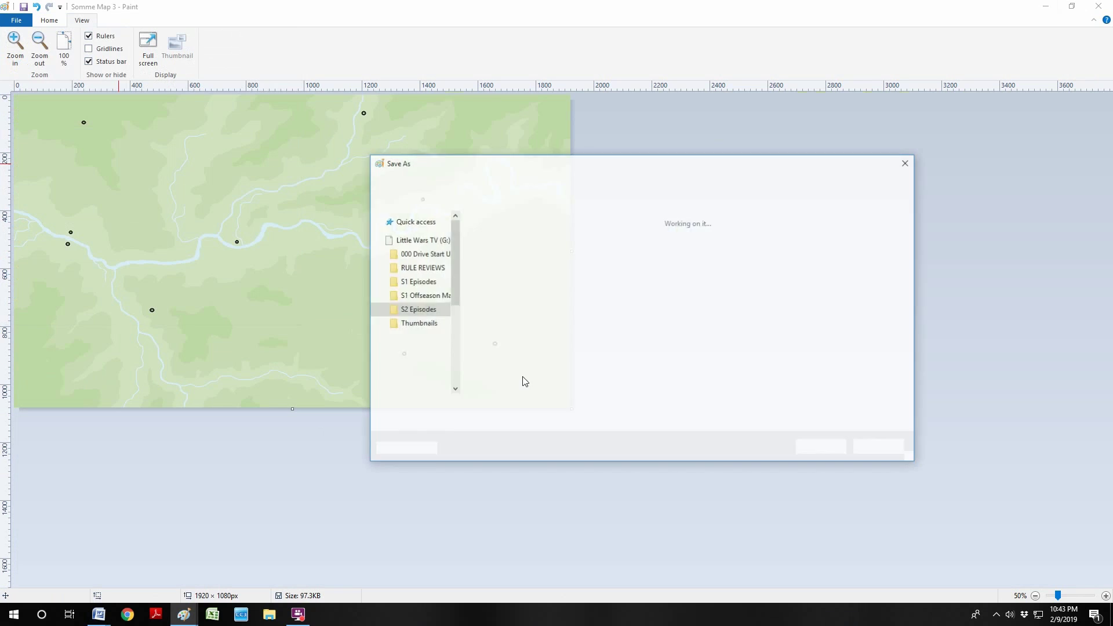
{"action": "left_click", "coordinate": [506, 407]}
{"action": "key", "text": "BackSpace"}
{"action": "type", "text": "4"}
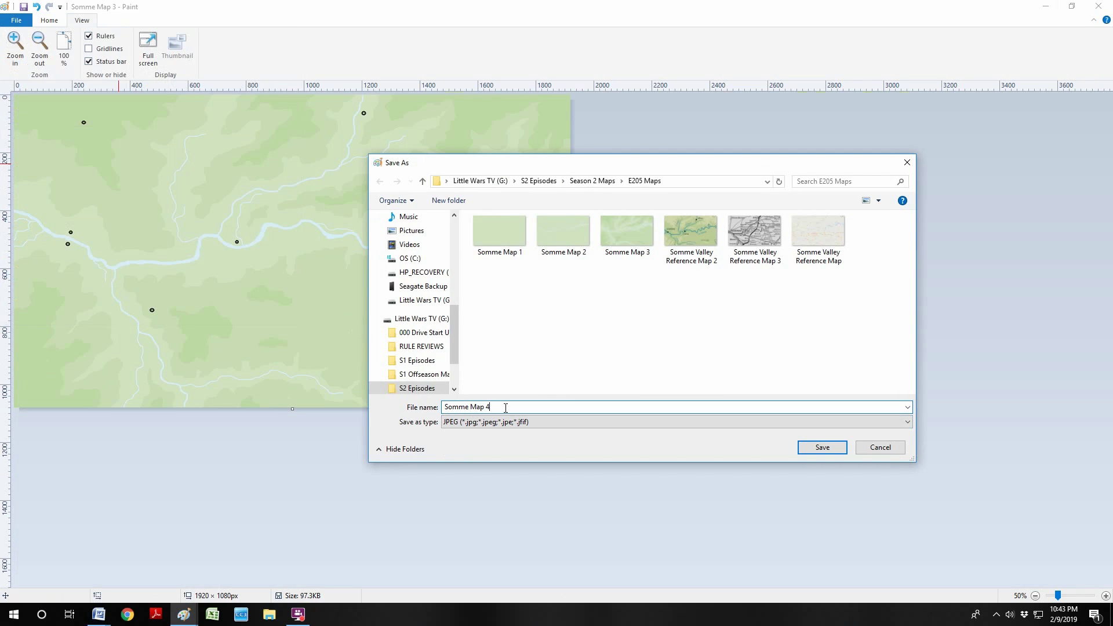
{"action": "key", "text": "Return"}
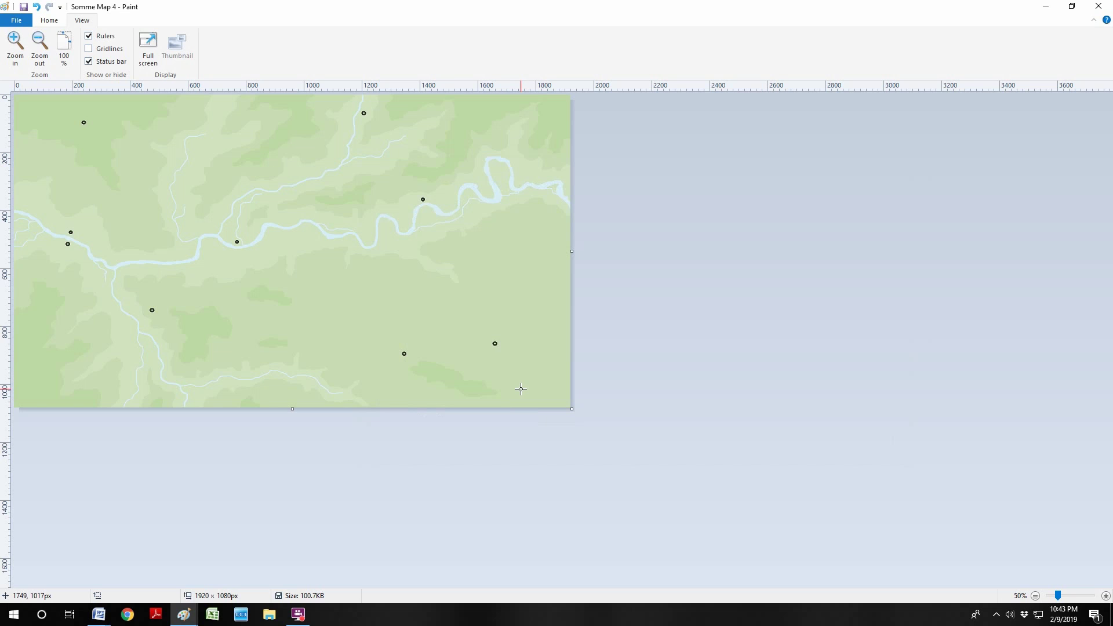
Copy a patch of empty map and paste it over the extra town dot
{"action": "scroll", "coordinate": [92, 291], "scroll_direction": "up", "scroll_amount": 2, "text": "ctrl"}
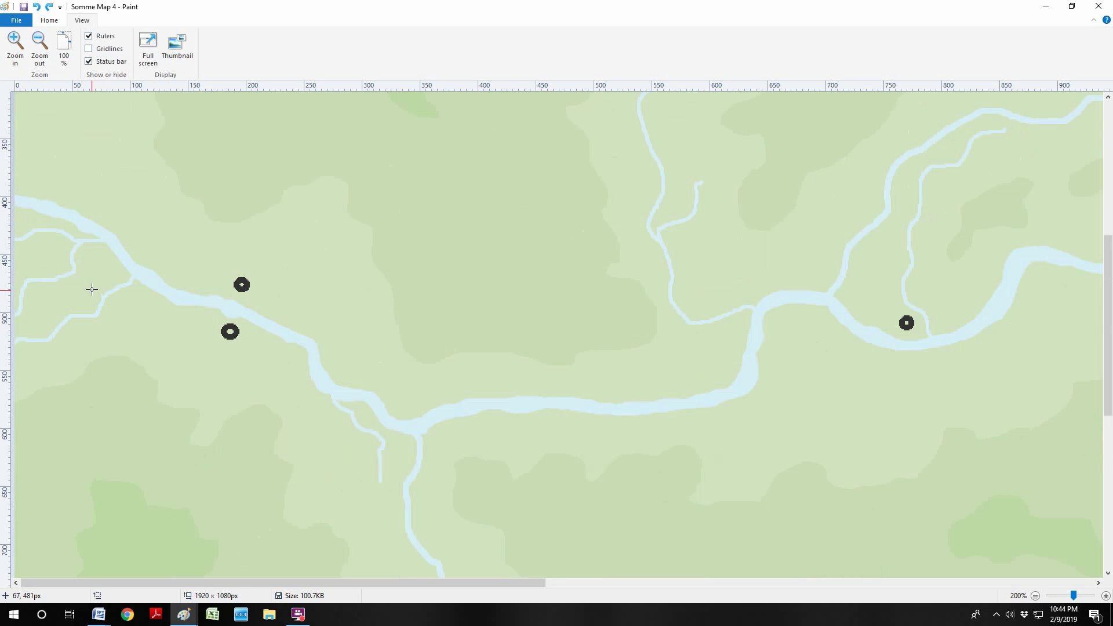
{"action": "left_click", "coordinate": [44, 20]}
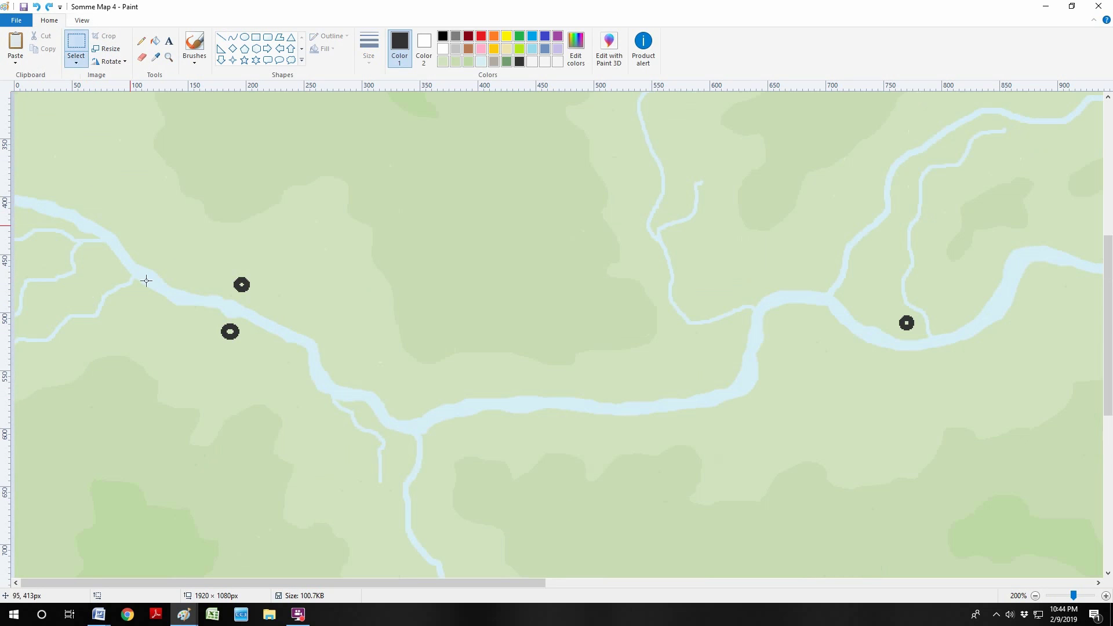
{"action": "left_click_drag", "start_coordinate": [147, 313], "coordinate": [185, 349]}
{"action": "right_click", "coordinate": [155, 320]}
{"action": "left_click", "coordinate": [174, 347]}
{"action": "right_click", "coordinate": [207, 332]}
{"action": "left_click", "coordinate": [229, 367]}
{"action": "left_click_drag", "start_coordinate": [35, 118], "coordinate": [224, 337]}
{"action": "left_click", "coordinate": [169, 251]}
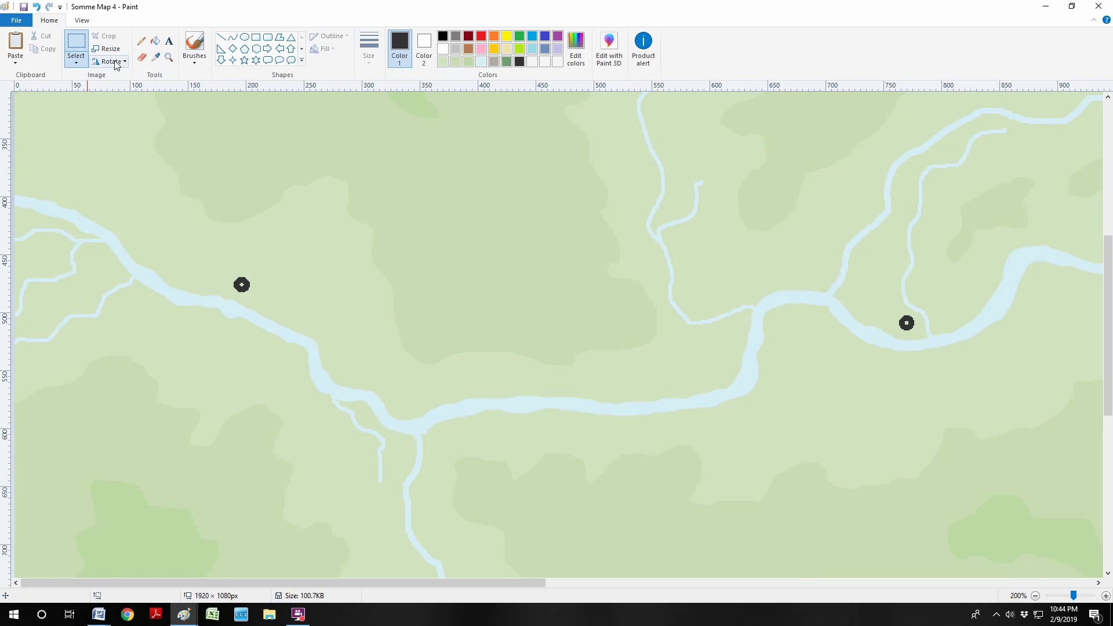
Draw dark railway lines from the left edge toward the river and around the river junction
{"action": "left_click", "coordinate": [221, 37]}
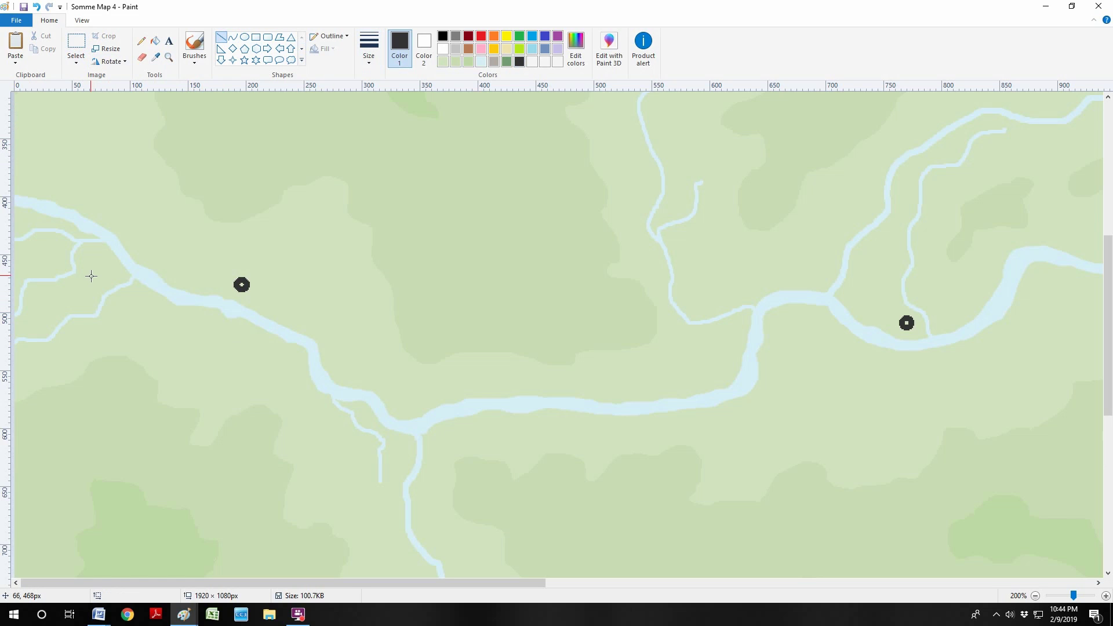
{"action": "left_click_drag", "start_coordinate": [53, 262], "coordinate": [13, 235]}
{"action": "left_click_drag", "start_coordinate": [54, 257], "coordinate": [105, 286]}
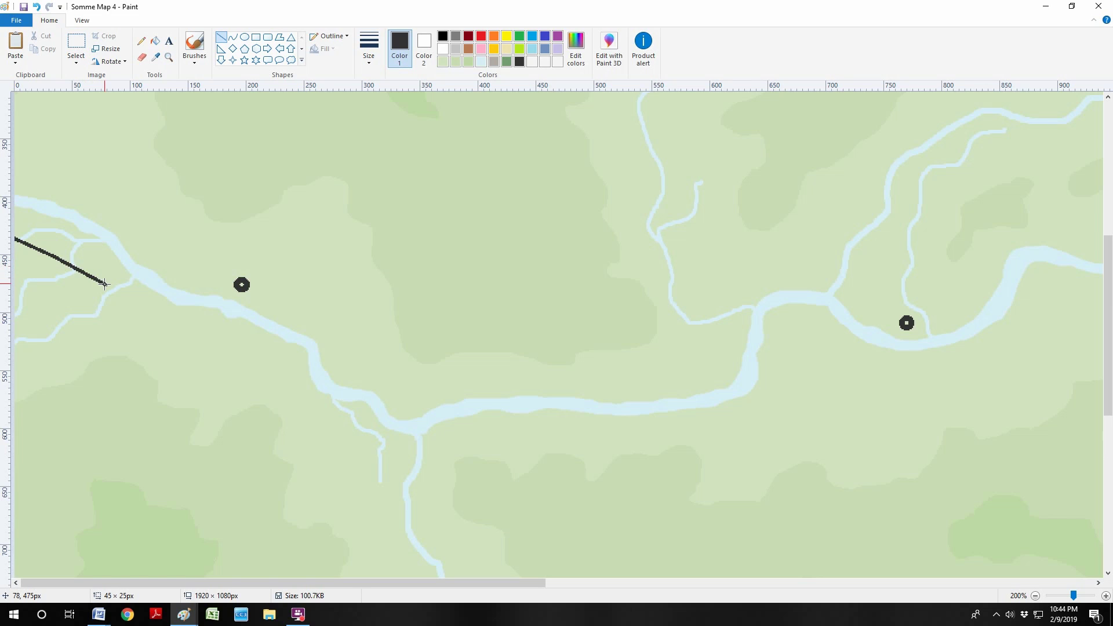
{"action": "left_click", "coordinate": [113, 292]}
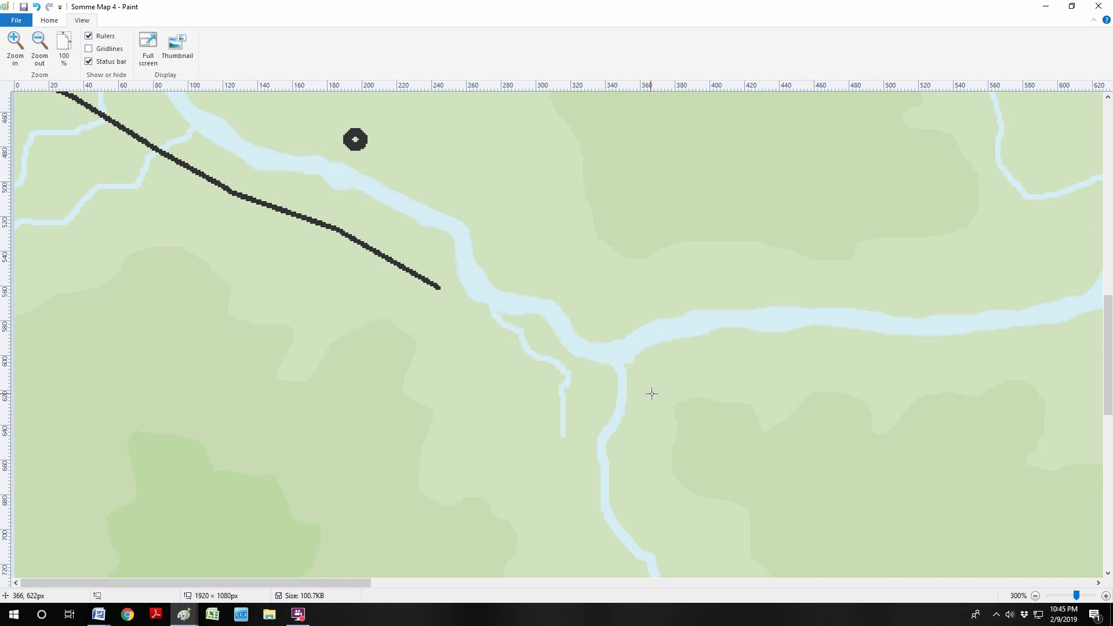
{"action": "mouse_move", "coordinate": [653, 397]}
{"action": "left_mouse_down"}
{"action": "mouse_move", "coordinate": [544, 378]}
{"action": "mouse_move", "coordinate": [538, 393]}
{"action": "mouse_move", "coordinate": [590, 399]}
{"action": "mouse_move", "coordinate": [524, 386]}
{"action": "mouse_move", "coordinate": [474, 340]}
{"action": "left_mouse_up"}
{"action": "left_click_drag", "start_coordinate": [439, 287], "coordinate": [474, 342]}
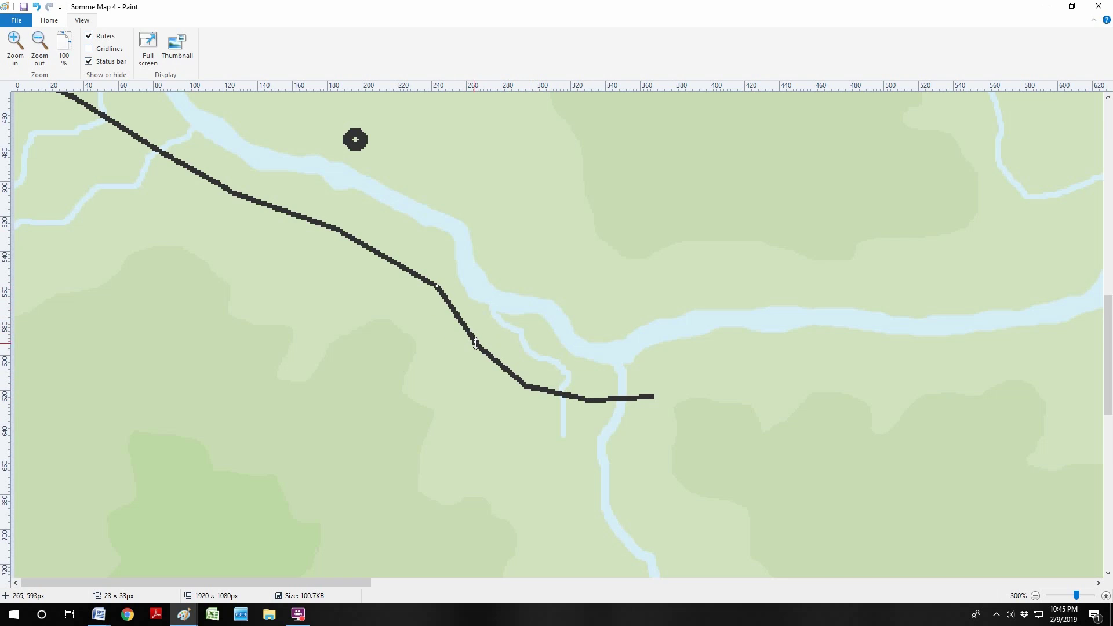
{"action": "left_click_drag", "start_coordinate": [524, 385], "coordinate": [581, 509]}
{"action": "left_click", "coordinate": [38, 7]}
{"action": "left_click", "coordinate": [42, 6]}
Redraw the southern branch line, extend the railway east along the river, and connect the junction
{"action": "mouse_move", "coordinate": [623, 504]}
{"action": "left_mouse_down"}
{"action": "mouse_move", "coordinate": [626, 459]}
{"action": "mouse_move", "coordinate": [597, 418]}
{"action": "left_mouse_up"}
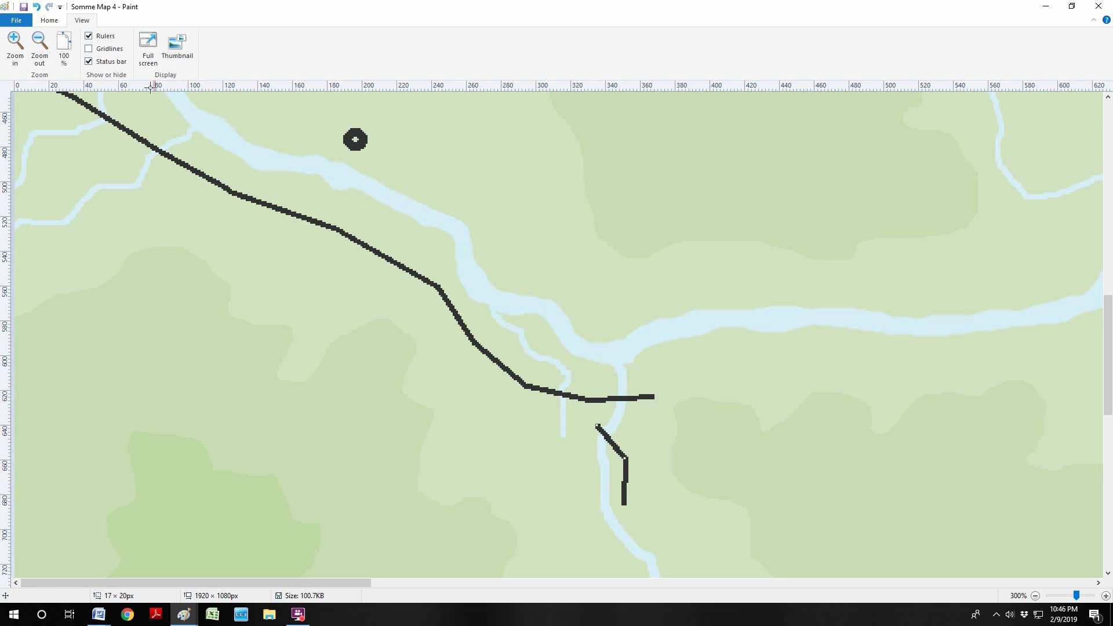
{"action": "left_click", "coordinate": [37, 7]}
{"action": "left_click", "coordinate": [38, 7]}
{"action": "mouse_move", "coordinate": [623, 496]}
{"action": "left_mouse_down"}
{"action": "mouse_move", "coordinate": [611, 442]}
{"action": "mouse_move", "coordinate": [619, 451]}
{"action": "mouse_move", "coordinate": [581, 399]}
{"action": "left_mouse_up"}
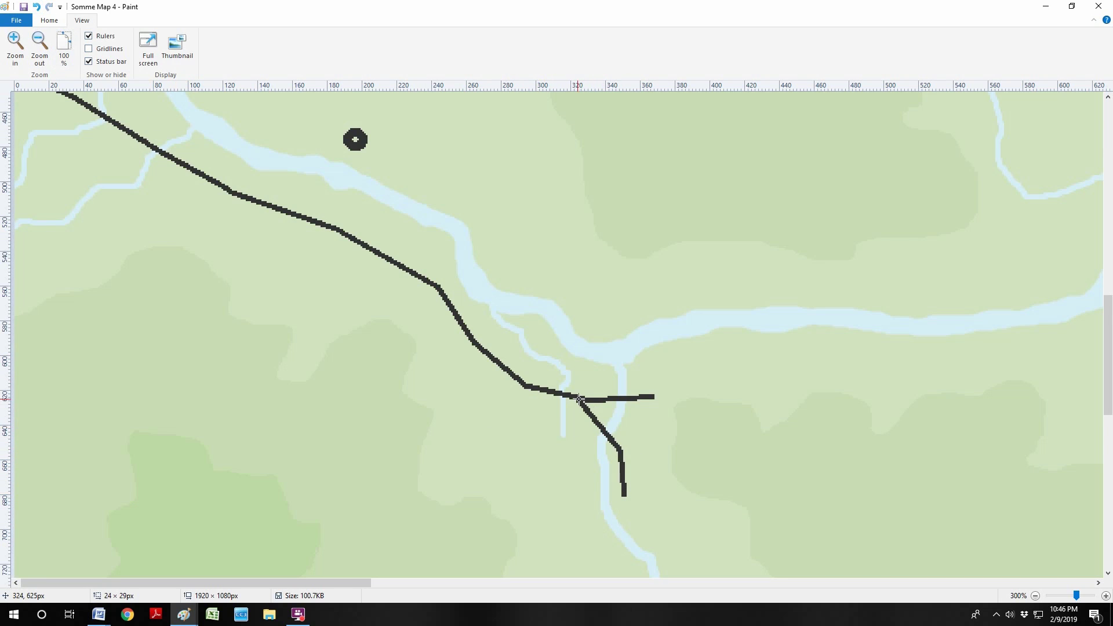
{"action": "mouse_move", "coordinate": [624, 494]}
{"action": "left_mouse_down"}
{"action": "mouse_move", "coordinate": [658, 546]}
{"action": "mouse_move", "coordinate": [641, 525]}
{"action": "mouse_move", "coordinate": [683, 558]}
{"action": "mouse_move", "coordinate": [651, 447]}
{"action": "mouse_move", "coordinate": [653, 460]}
{"action": "mouse_move", "coordinate": [690, 392]}
{"action": "mouse_move", "coordinate": [788, 346]}
{"action": "left_mouse_up"}
{"action": "key", "text": "ctrl+z"}
{"action": "key", "text": "ctrl+z"}
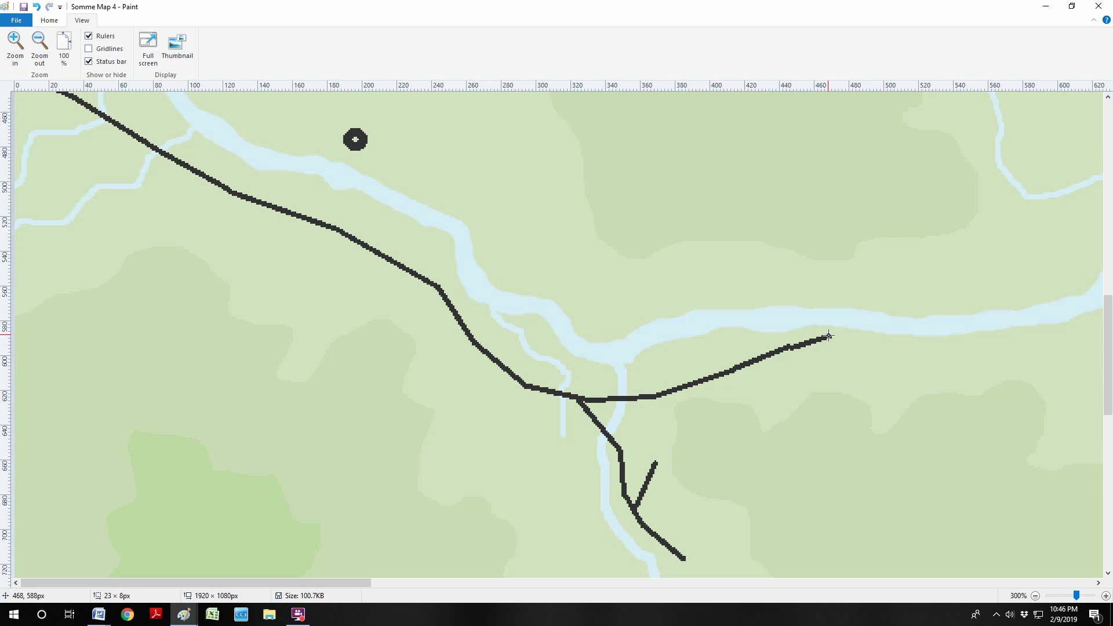
{"action": "mouse_move", "coordinate": [828, 336]}
{"action": "left_mouse_down"}
{"action": "mouse_move", "coordinate": [820, 338]}
{"action": "mouse_move", "coordinate": [864, 311]}
{"action": "mouse_move", "coordinate": [882, 315]}
{"action": "mouse_move", "coordinate": [872, 301]}
{"action": "left_mouse_up"}
{"action": "left_click_drag", "start_coordinate": [674, 391], "coordinate": [653, 462]}
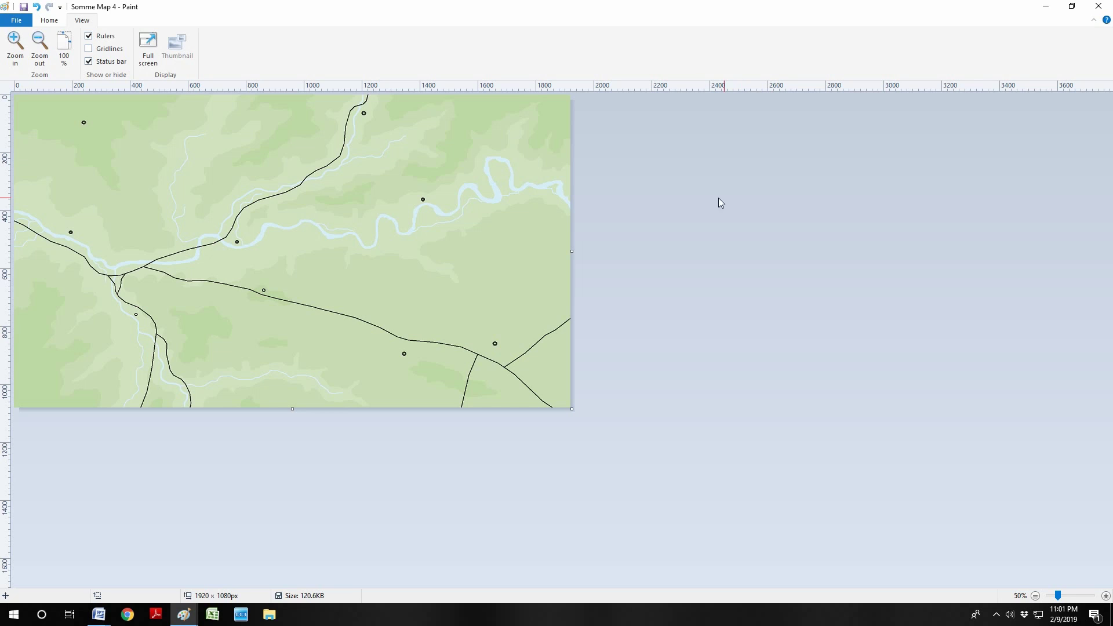
Draw five short perpendicular ticks along the railway line to mark it as track
{"action": "scroll", "coordinate": [696, 194], "scroll_direction": "up", "scroll_amount": 3}
{"action": "left_click_drag", "start_coordinate": [111, 371], "coordinate": [119, 355]}
{"action": "left_click", "coordinate": [187, 419]}
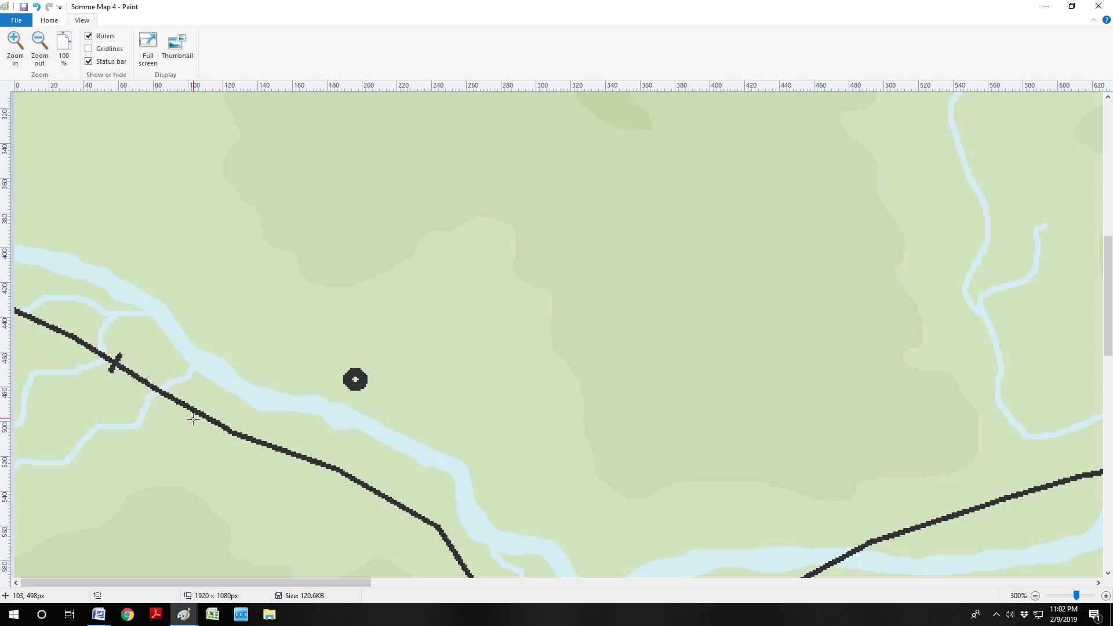
{"action": "left_click_drag", "start_coordinate": [193, 419], "coordinate": [202, 405]}
{"action": "left_click", "coordinate": [237, 417]}
{"action": "left_click_drag", "start_coordinate": [285, 462], "coordinate": [291, 445]}
{"action": "left_click", "coordinate": [380, 508]}
{"action": "left_click_drag", "start_coordinate": [381, 506], "coordinate": [387, 491]}
{"action": "left_click_drag", "start_coordinate": [455, 555], "coordinate": [467, 543]}
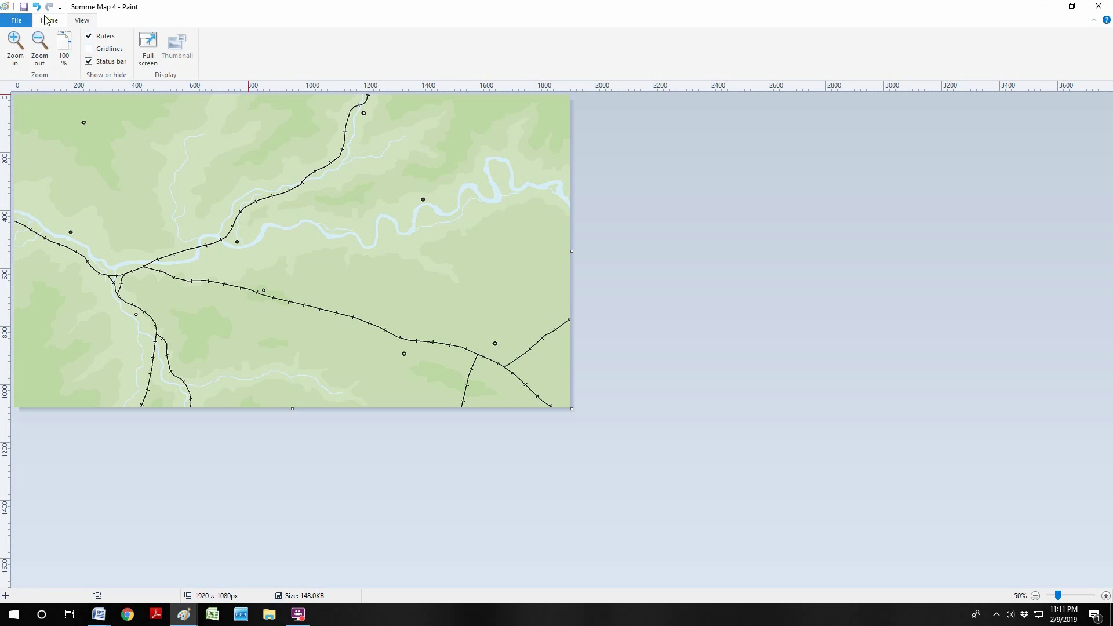
{"action": "left_click", "coordinate": [48, 20]}
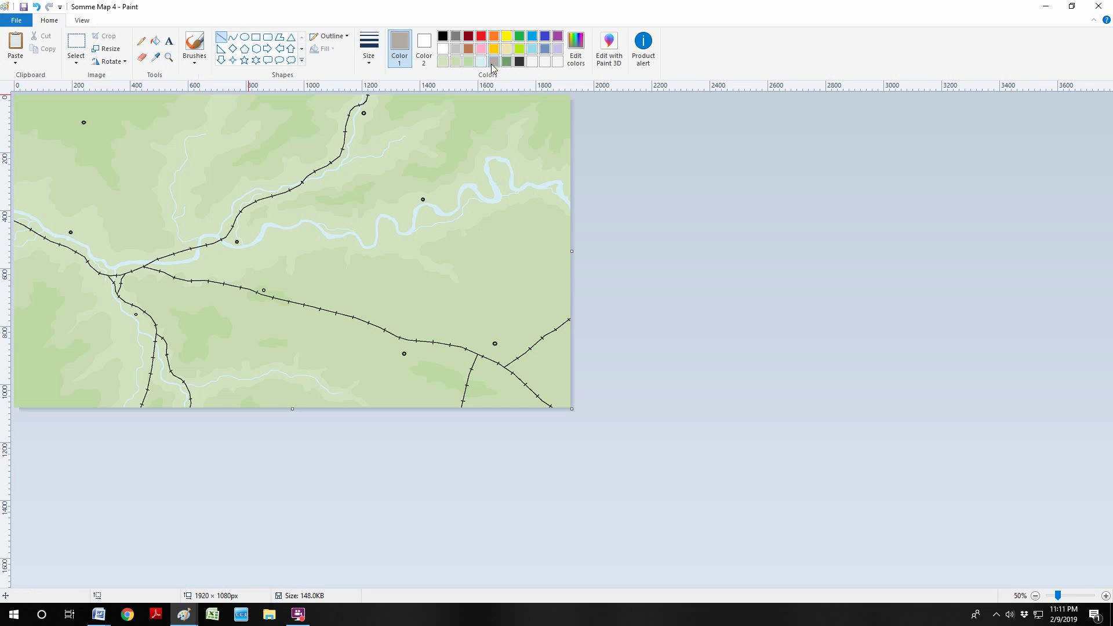
With the second line thickness, draw the grey western road north to the top edge and south
{"action": "left_click", "coordinate": [369, 46]}
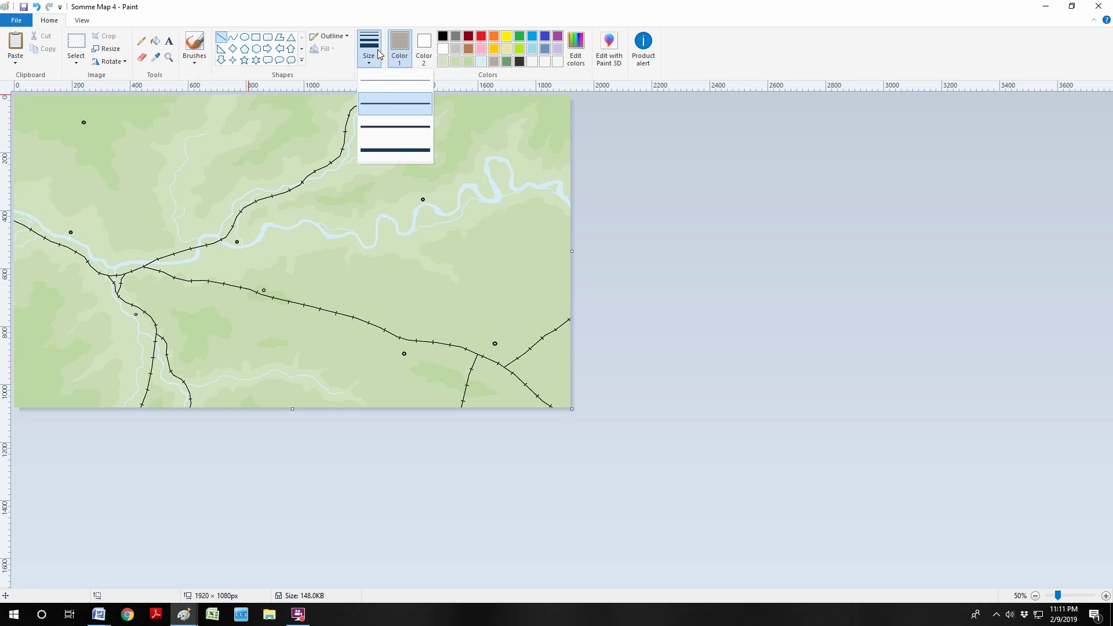
{"action": "left_click", "coordinate": [405, 103]}
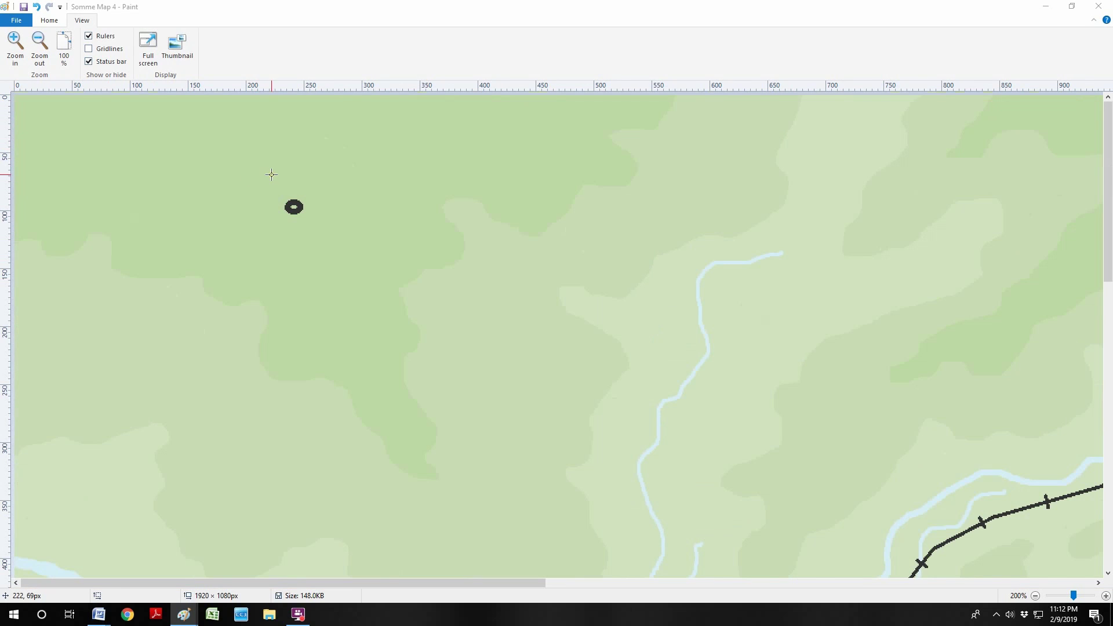
{"action": "left_click_drag", "start_coordinate": [274, 167], "coordinate": [280, 88]}
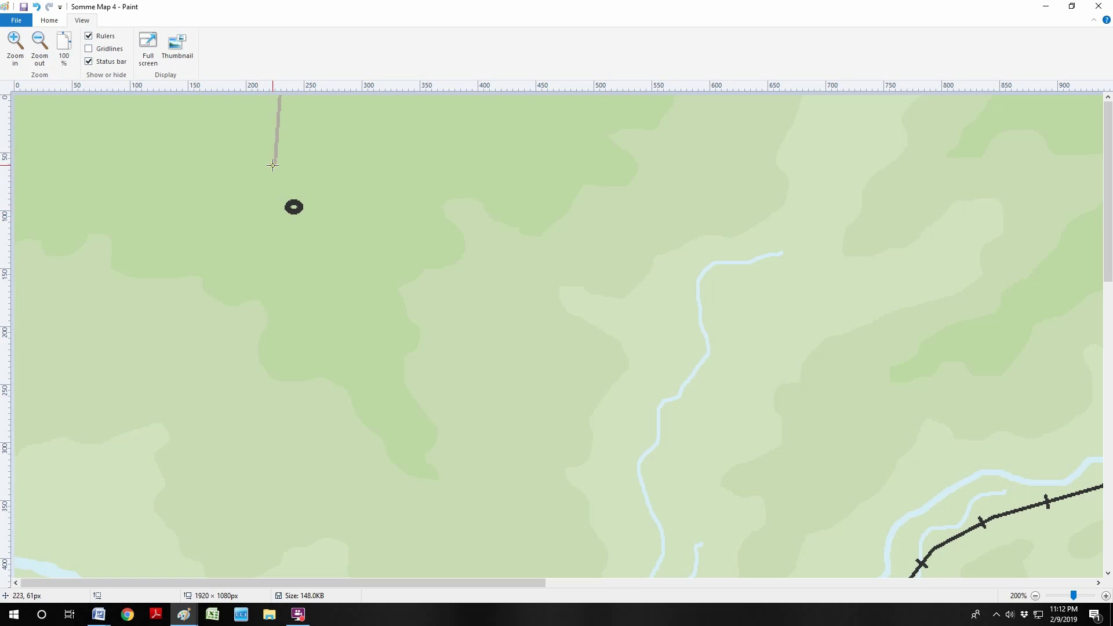
{"action": "left_click_drag", "start_coordinate": [274, 166], "coordinate": [282, 269]}
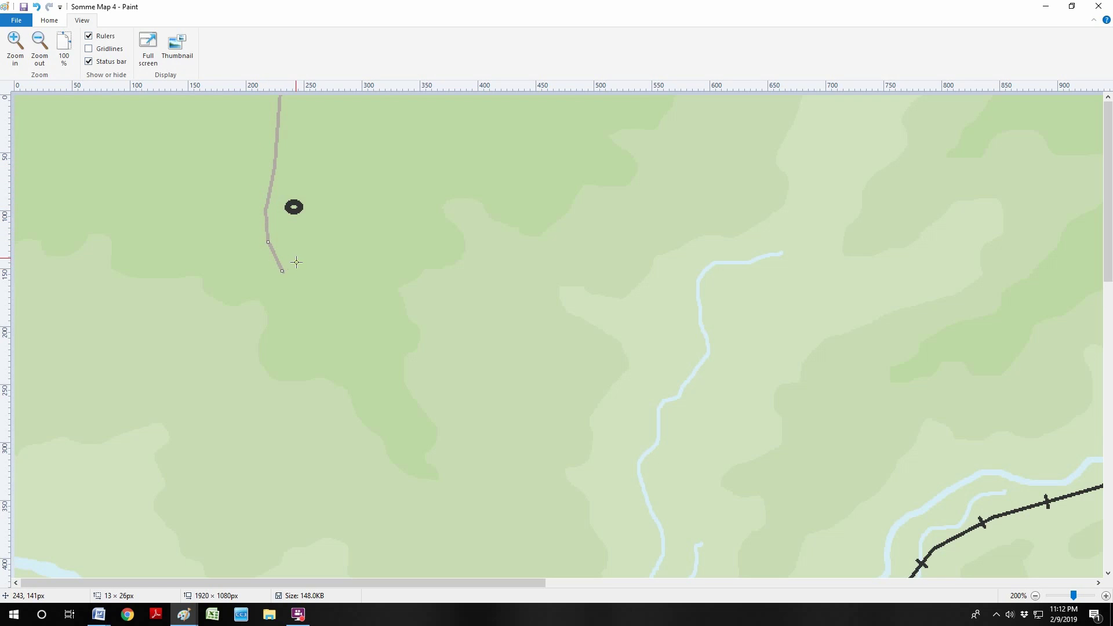
{"action": "scroll", "coordinate": [294, 253], "scroll_direction": "down", "scroll_amount": 3}
{"action": "left_click_drag", "start_coordinate": [285, 158], "coordinate": [284, 279]}
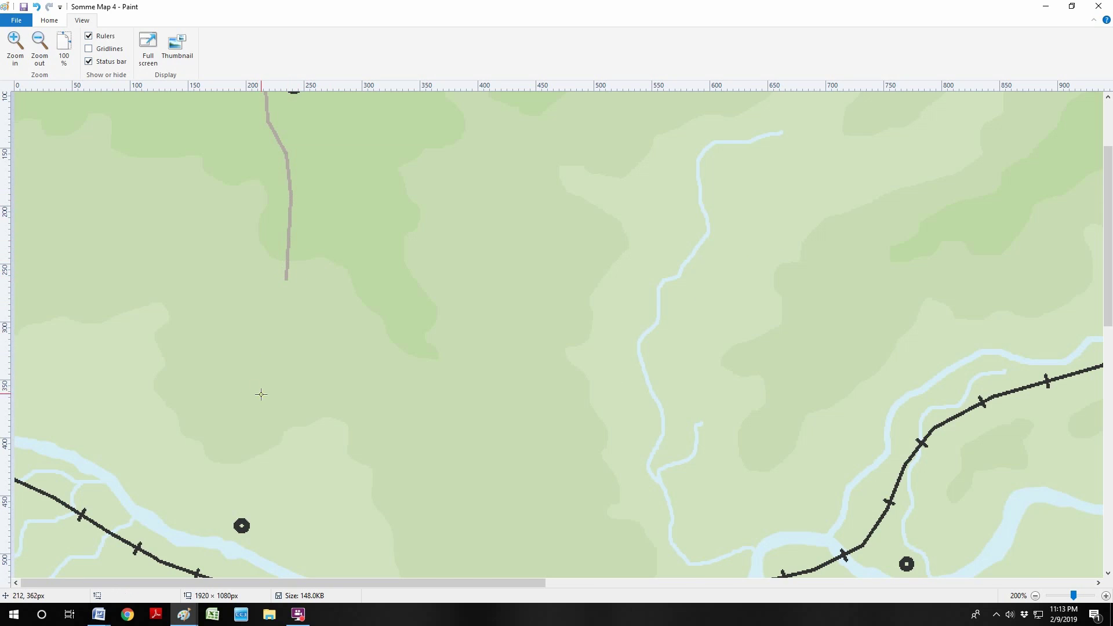
Continue the grey road southward with more straight segments toward the river town
{"action": "left_click_drag", "start_coordinate": [262, 397], "coordinate": [284, 278]}
{"action": "mouse_move", "coordinate": [262, 397]}
{"action": "left_mouse_down"}
{"action": "mouse_move", "coordinate": [271, 409]}
{"action": "mouse_move", "coordinate": [256, 417]}
{"action": "left_mouse_up"}
{"action": "left_click", "coordinate": [303, 380]}
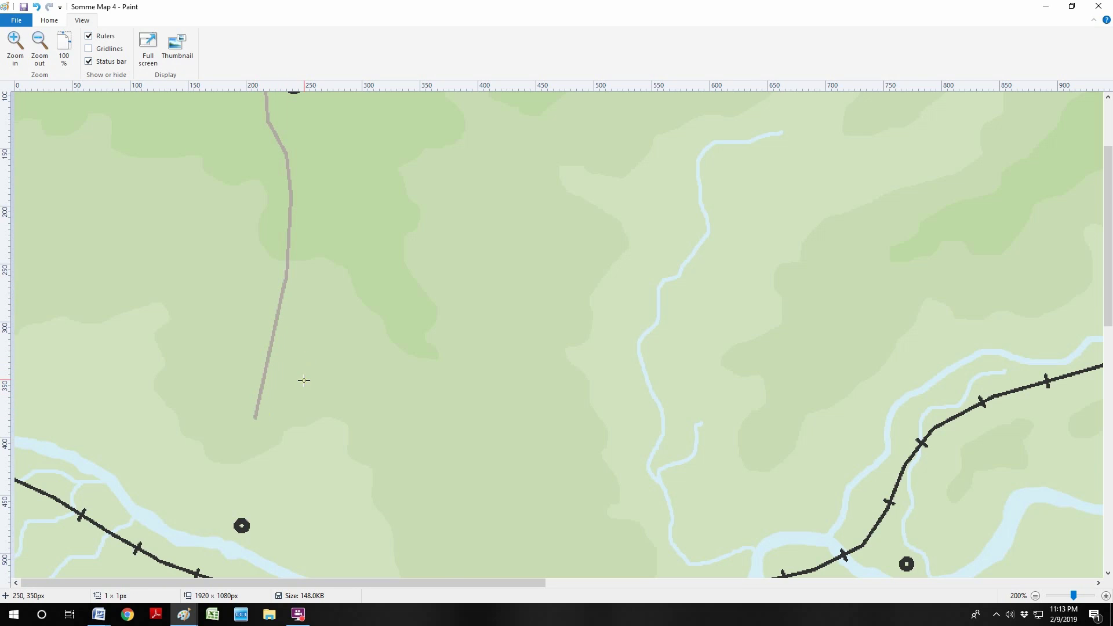
{"action": "scroll", "coordinate": [307, 365], "scroll_direction": "down", "scroll_amount": 3}
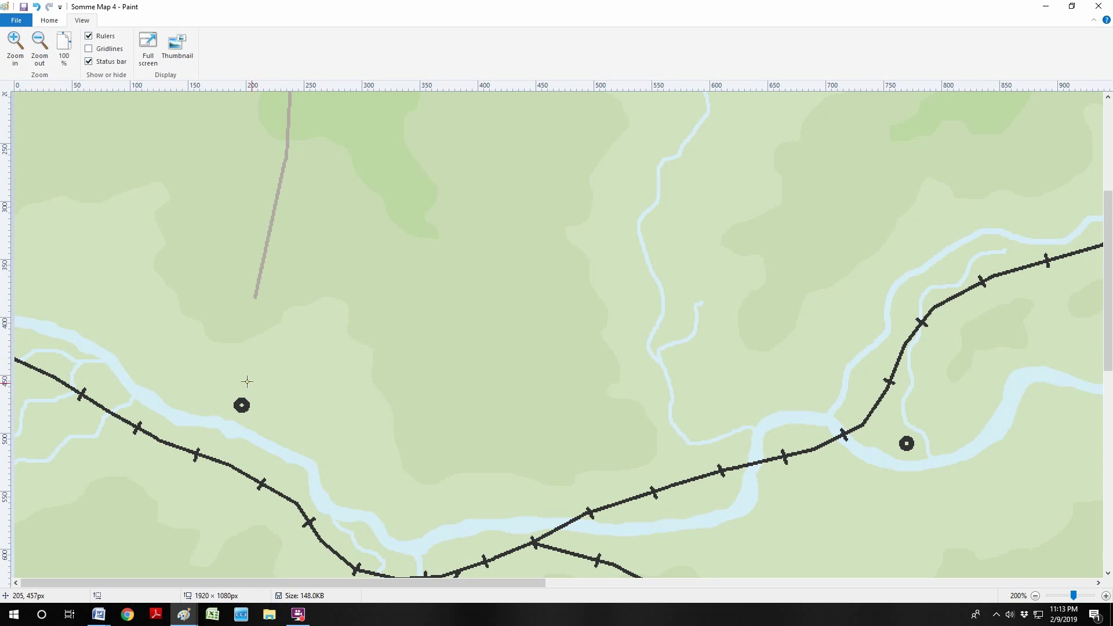
{"action": "left_click_drag", "start_coordinate": [242, 380], "coordinate": [254, 299]}
{"action": "left_click_drag", "start_coordinate": [242, 384], "coordinate": [243, 388]}
At 100% view, sketch a freehand road down to the river, then undo that stroke
{"action": "left_click", "coordinate": [39, 43]}
{"action": "left_click", "coordinate": [49, 20]}
{"action": "left_click", "coordinate": [368, 46]}
{"action": "left_click", "coordinate": [397, 122]}
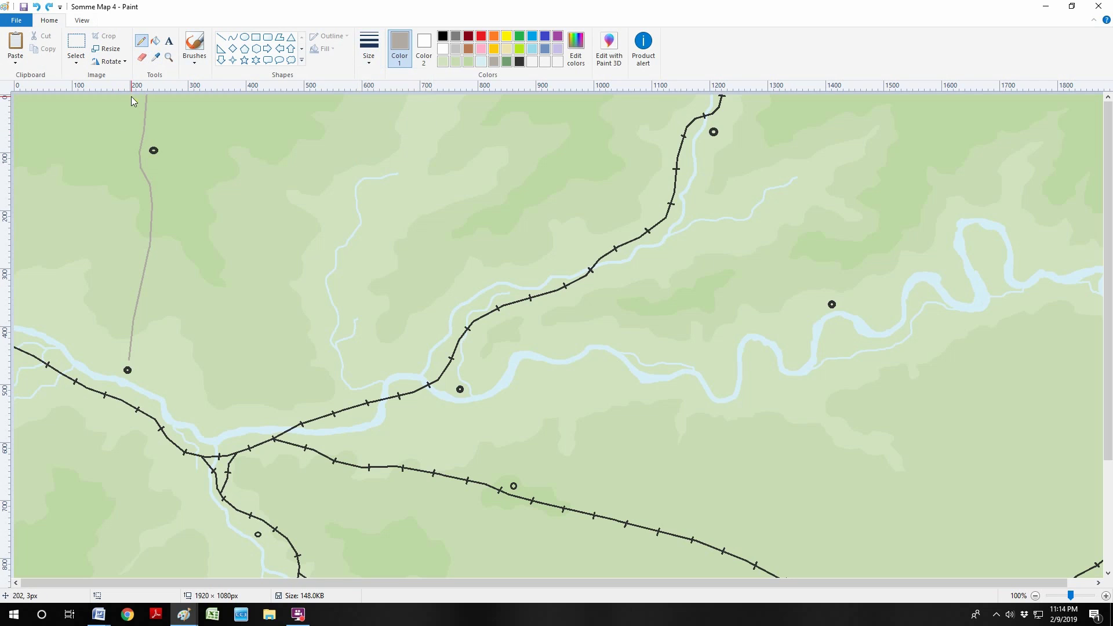
{"action": "left_click_drag", "start_coordinate": [131, 181], "coordinate": [116, 346]}
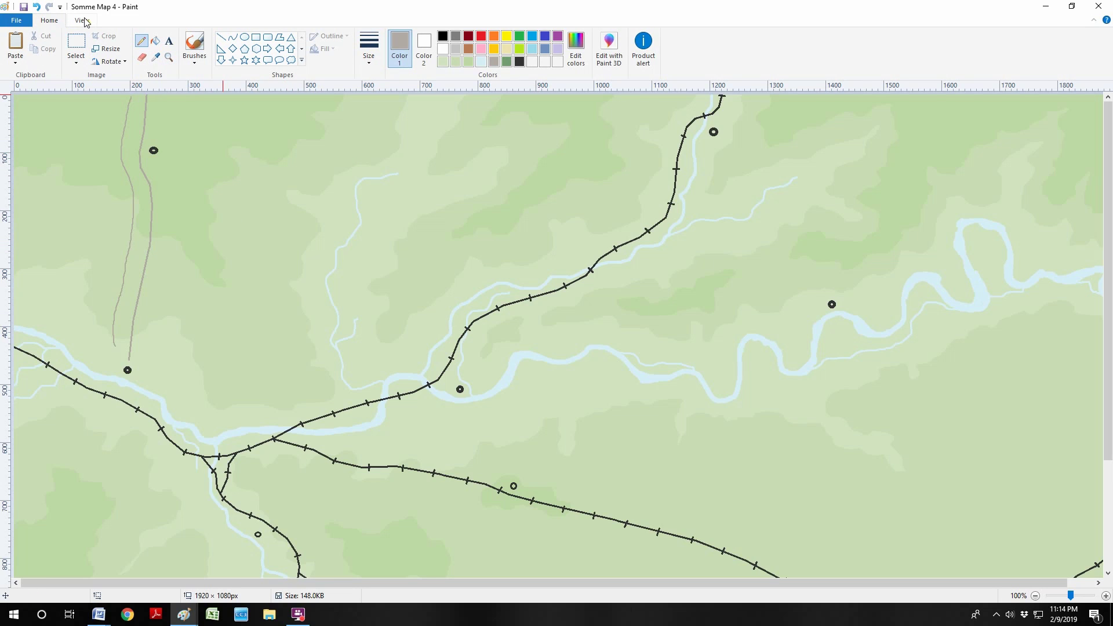
{"action": "left_click", "coordinate": [36, 8]}
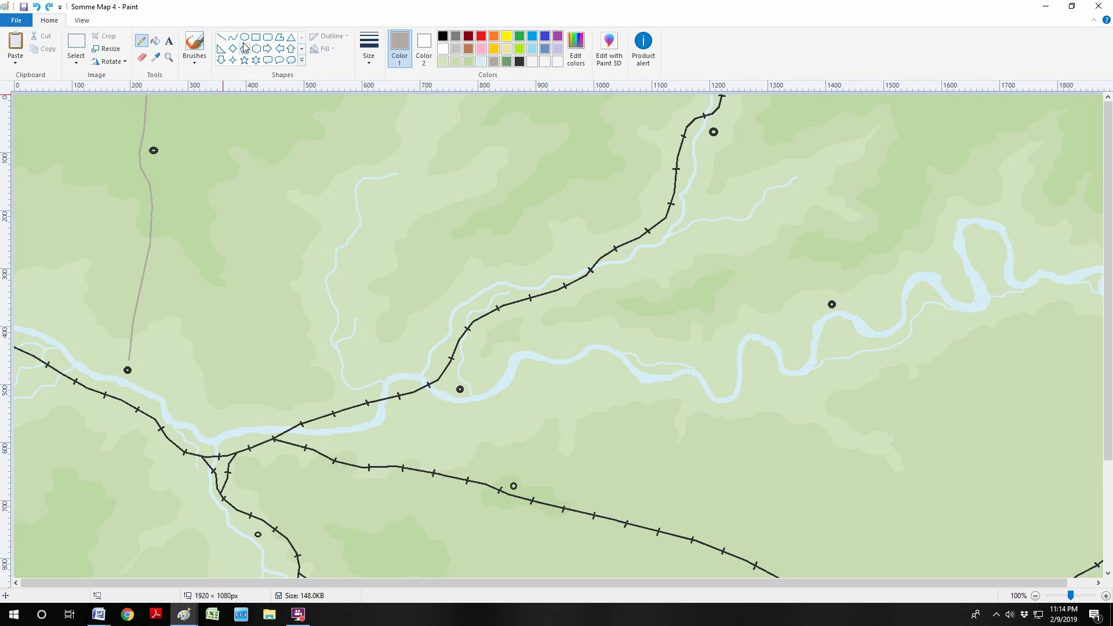
Switch to the Line tool with the thin line thickness
{"action": "left_click", "coordinate": [221, 37]}
{"action": "left_click", "coordinate": [368, 47]}
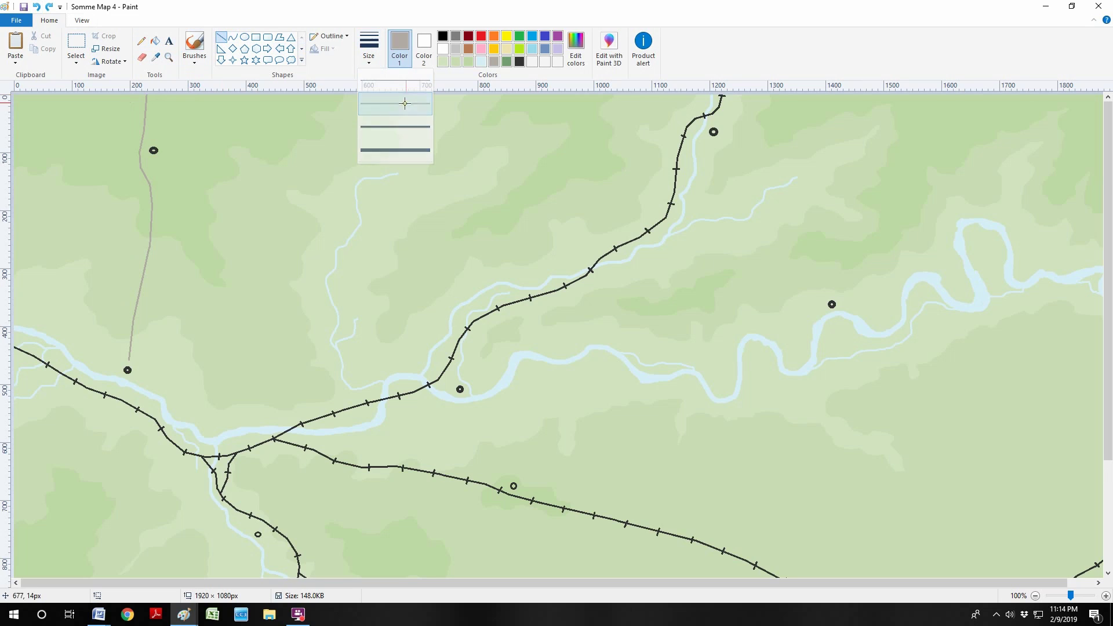
{"action": "left_click", "coordinate": [403, 107]}
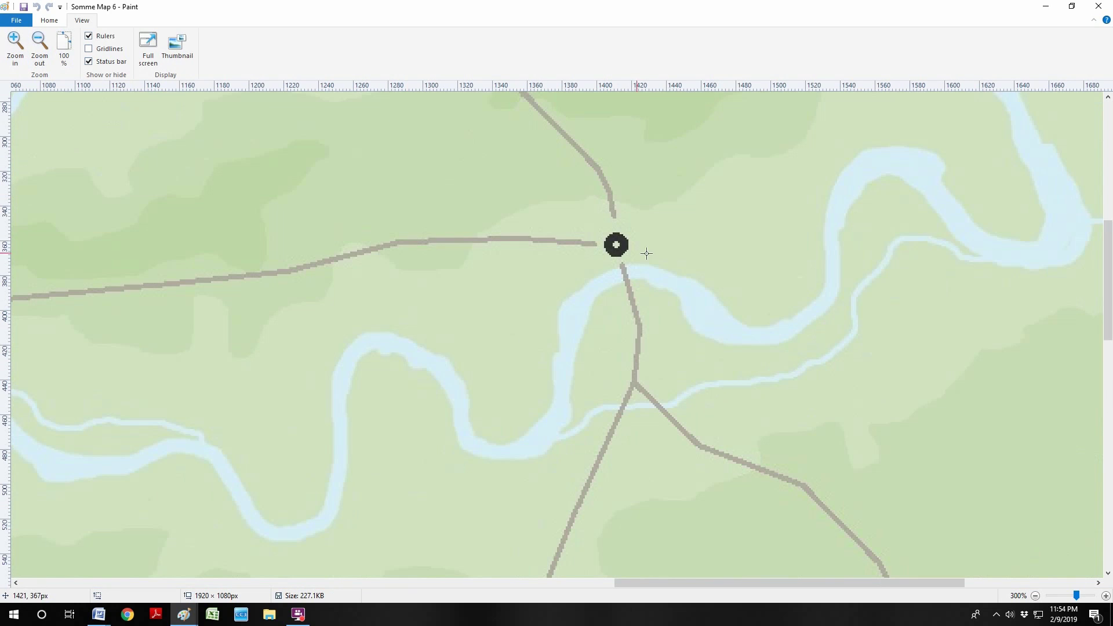
Cover the black crossroads town marker with a copied patch of blank grassland
{"action": "left_click", "coordinate": [50, 20]}
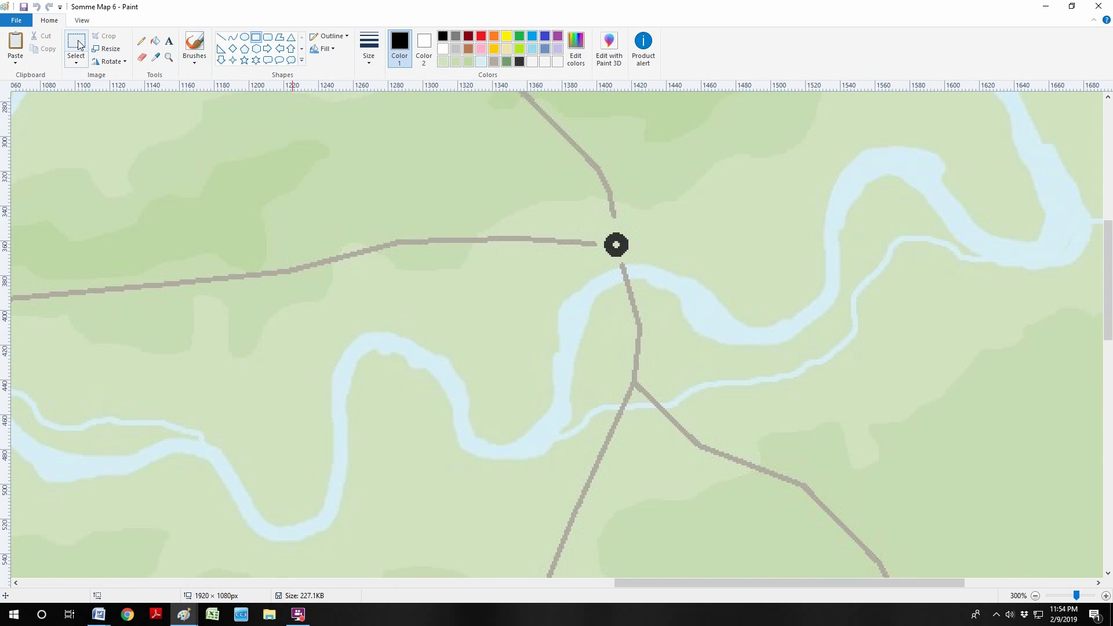
{"action": "left_click", "coordinate": [76, 43]}
{"action": "left_click_drag", "start_coordinate": [702, 255], "coordinate": [659, 218]}
{"action": "right_click", "coordinate": [673, 232]}
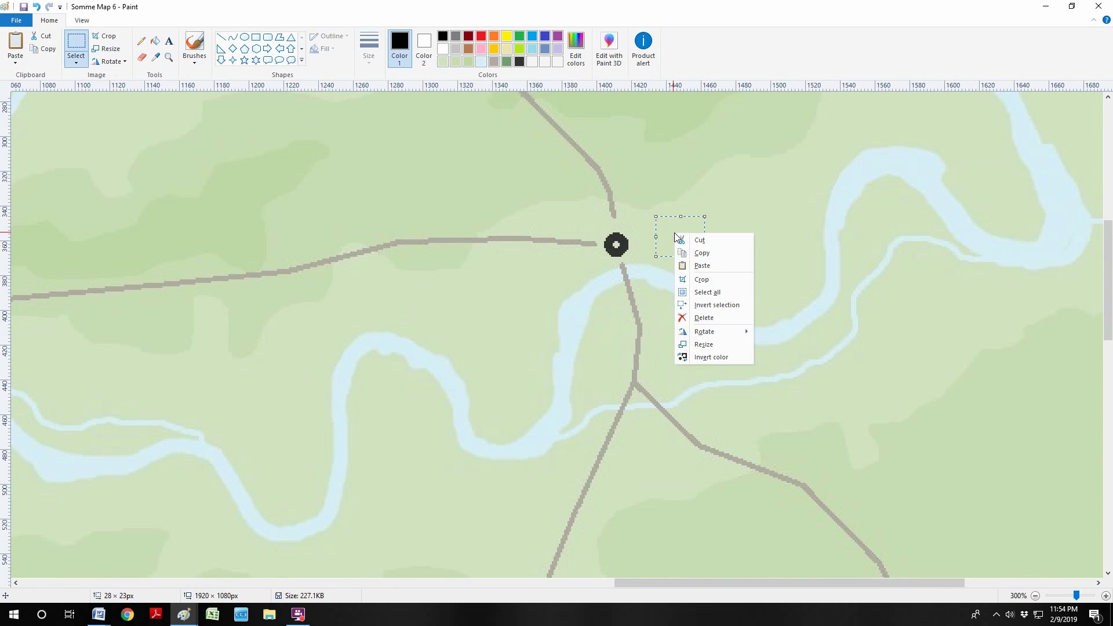
{"action": "right_click", "coordinate": [759, 189]}
{"action": "left_click", "coordinate": [777, 226]}
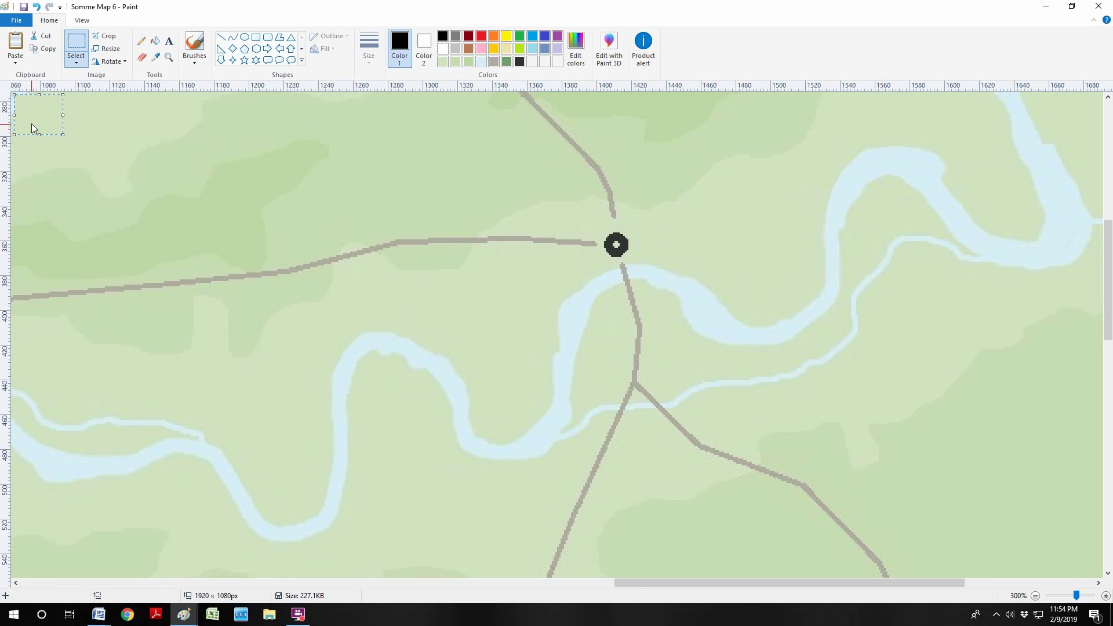
{"action": "left_click_drag", "start_coordinate": [31, 124], "coordinate": [621, 237]}
{"action": "left_click", "coordinate": [685, 236]}
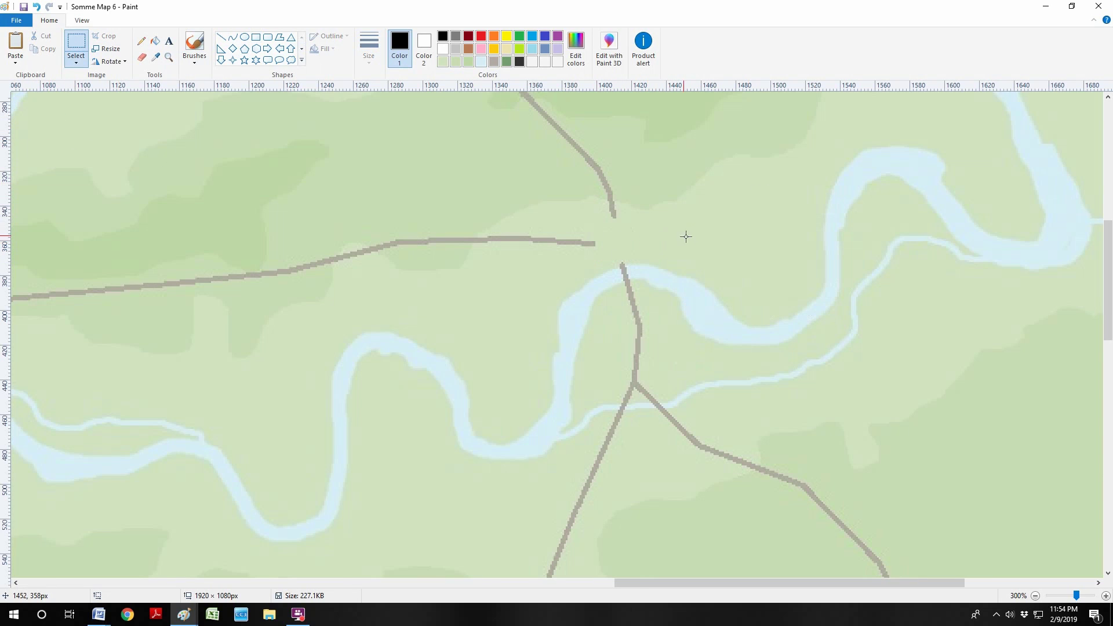
Draw a grey road-thickness line joining the road ends through the junction
{"action": "left_click", "coordinate": [490, 63]}
{"action": "left_click", "coordinate": [221, 37]}
{"action": "left_click", "coordinate": [369, 47]}
{"action": "left_click", "coordinate": [402, 104]}
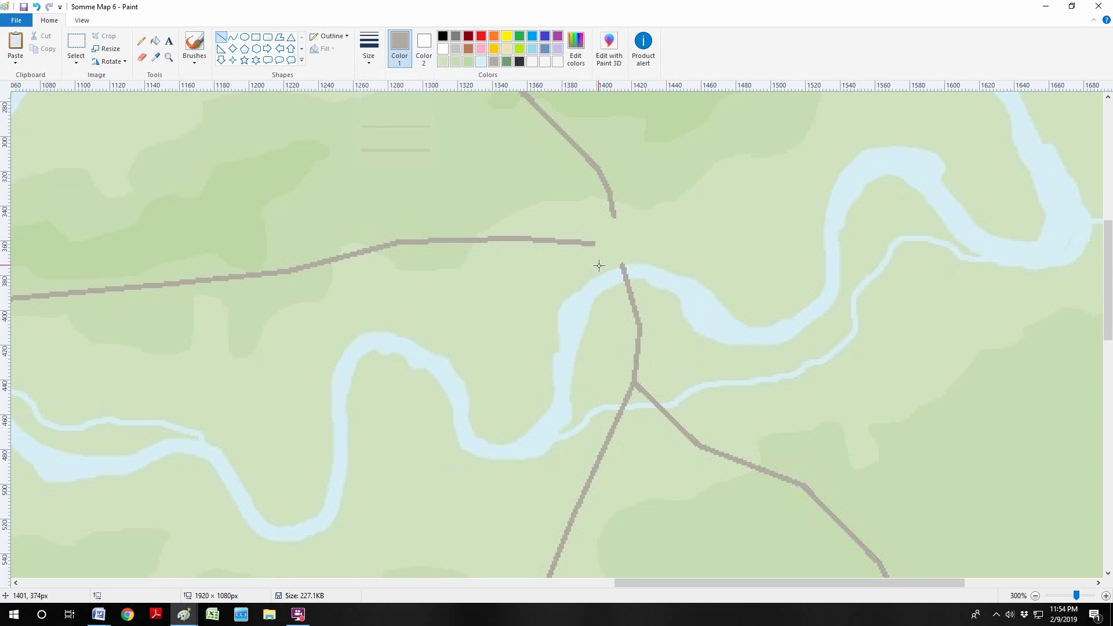
{"action": "mouse_move", "coordinate": [621, 261]}
{"action": "left_mouse_down"}
{"action": "mouse_move", "coordinate": [612, 218]}
{"action": "mouse_move", "coordinate": [619, 244]}
{"action": "left_mouse_up"}
Set dark charcoal with the Rectangle tool at the second outline thickness
{"action": "left_click", "coordinate": [519, 61]}
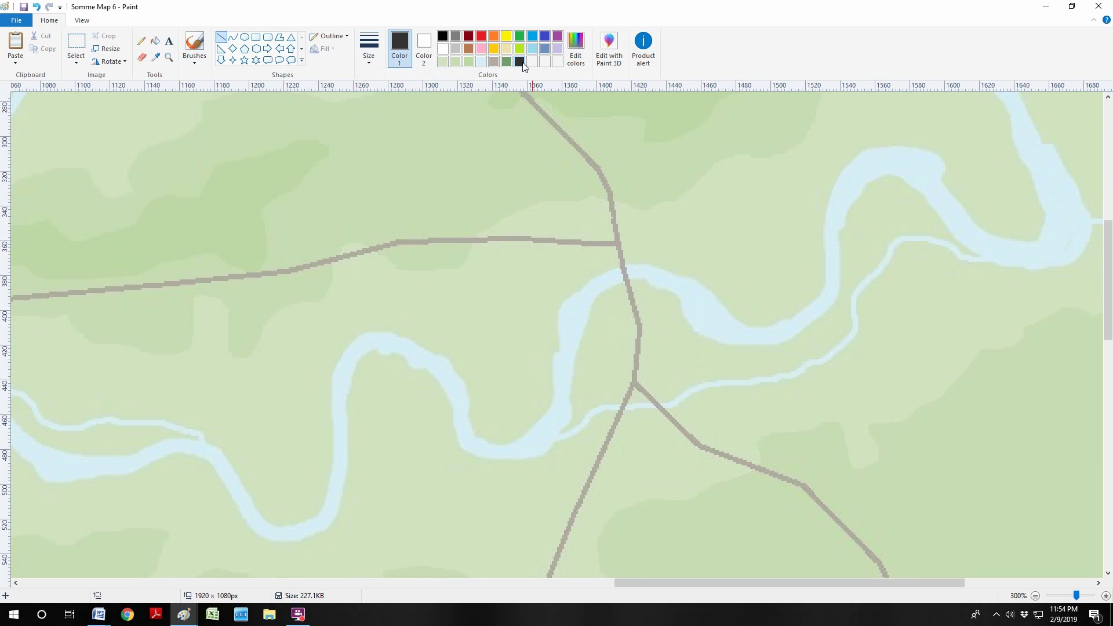
{"action": "left_click", "coordinate": [256, 37]}
{"action": "left_click", "coordinate": [369, 47]}
{"action": "left_click", "coordinate": [416, 114]}
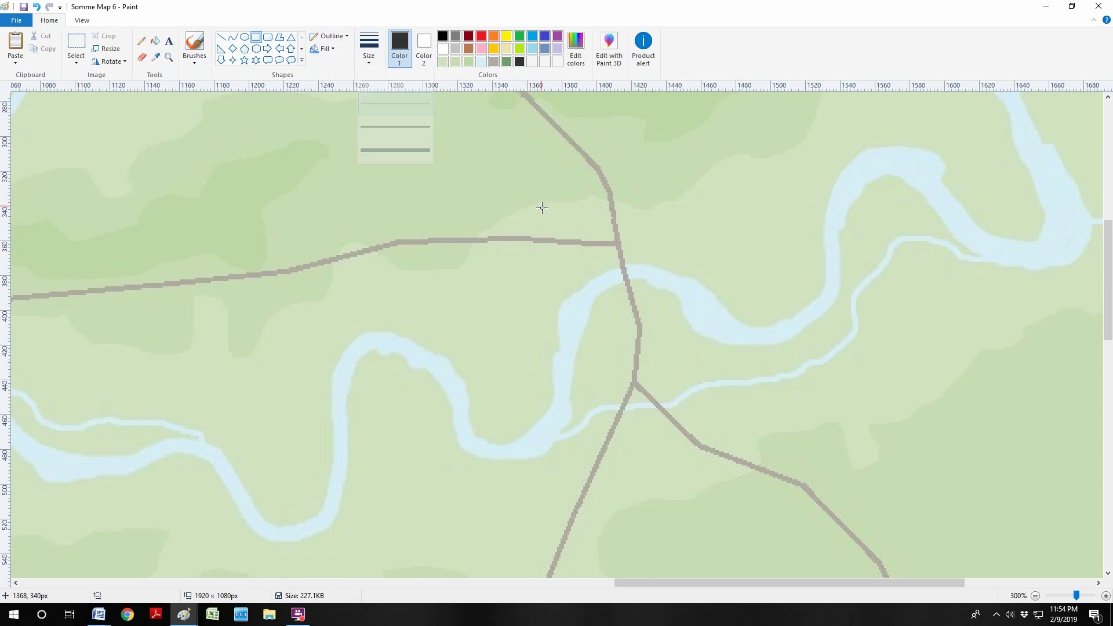
Draw a small dark building square by the junction, nudging it into place with arrow keys
{"action": "left_click_drag", "start_coordinate": [601, 231], "coordinate": [637, 233]}
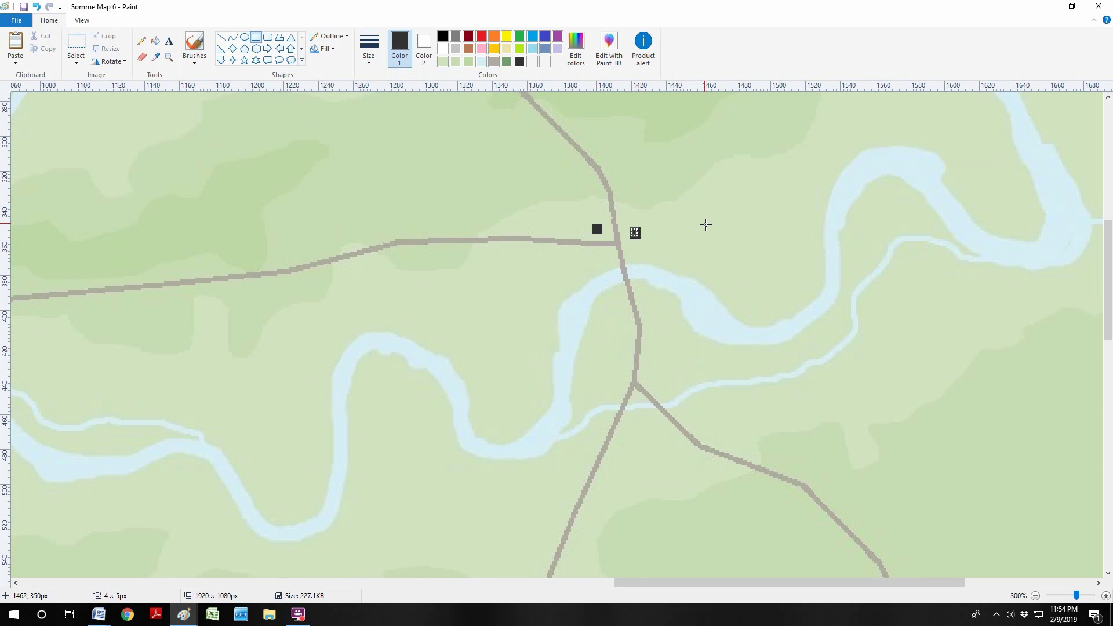
{"action": "key", "text": "Down"}
{"action": "key", "text": "Down"}
{"action": "key", "text": "Left"}
{"action": "key", "text": "Left"}
{"action": "key", "text": "Left"}
{"action": "key", "text": "Up"}
{"action": "key", "text": "Up"}
{"action": "left_click", "coordinate": [669, 225]}
Add more small building squares around the crossroads, south and north of the village
{"action": "mouse_move", "coordinate": [631, 251]}
{"action": "left_mouse_down"}
{"action": "mouse_move", "coordinate": [642, 260]}
{"action": "mouse_move", "coordinate": [612, 263]}
{"action": "left_mouse_up"}
{"action": "left_click", "coordinate": [674, 241]}
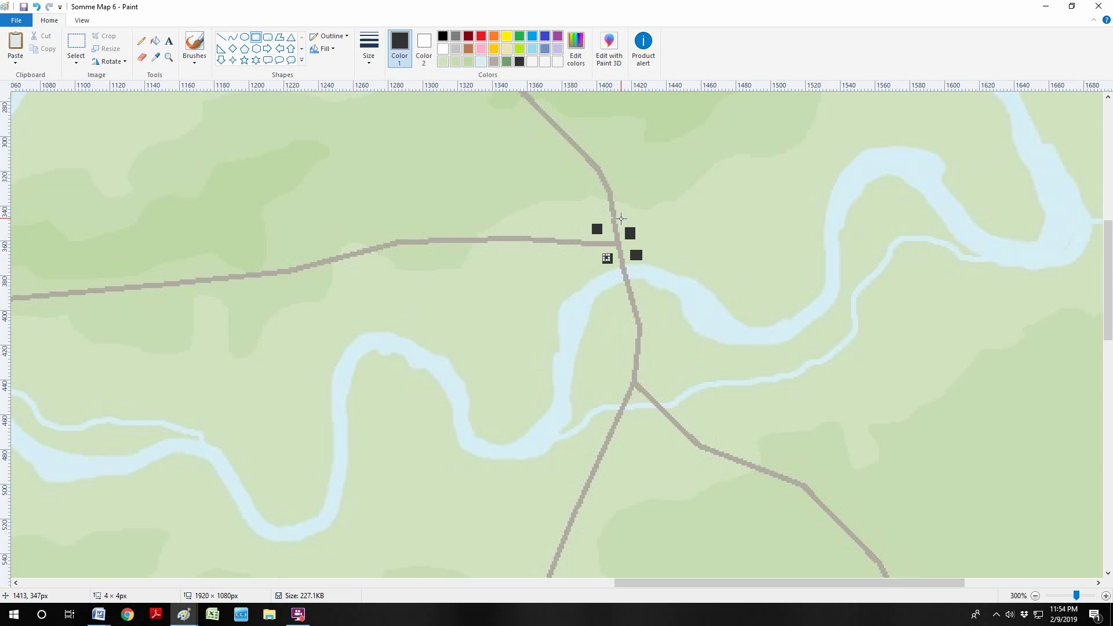
{"action": "mouse_move", "coordinate": [621, 214]}
{"action": "left_mouse_down"}
{"action": "mouse_move", "coordinate": [650, 242]}
{"action": "mouse_move", "coordinate": [651, 225]}
{"action": "mouse_move", "coordinate": [606, 218]}
{"action": "mouse_move", "coordinate": [584, 234]}
{"action": "mouse_move", "coordinate": [623, 300]}
{"action": "left_mouse_up"}
{"action": "left_click", "coordinate": [648, 210]}
{"action": "mouse_move", "coordinate": [622, 197]}
{"action": "left_mouse_down"}
{"action": "mouse_move", "coordinate": [632, 207]}
{"action": "mouse_move", "coordinate": [598, 204]}
{"action": "left_mouse_up"}
{"action": "left_click", "coordinate": [555, 184]}
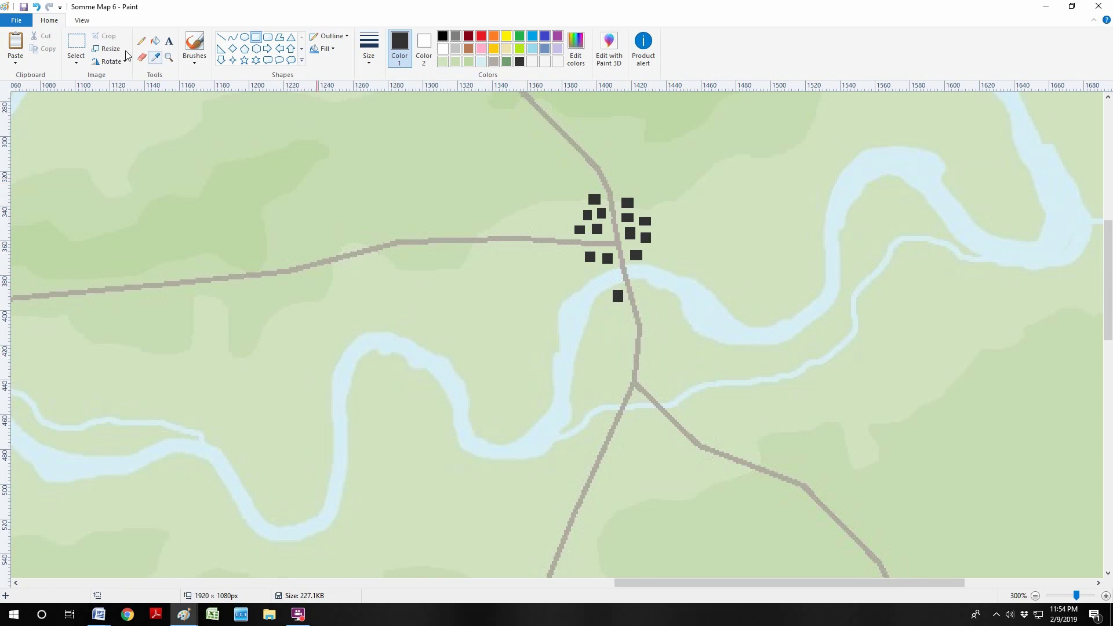
{"action": "left_click", "coordinate": [82, 21]}
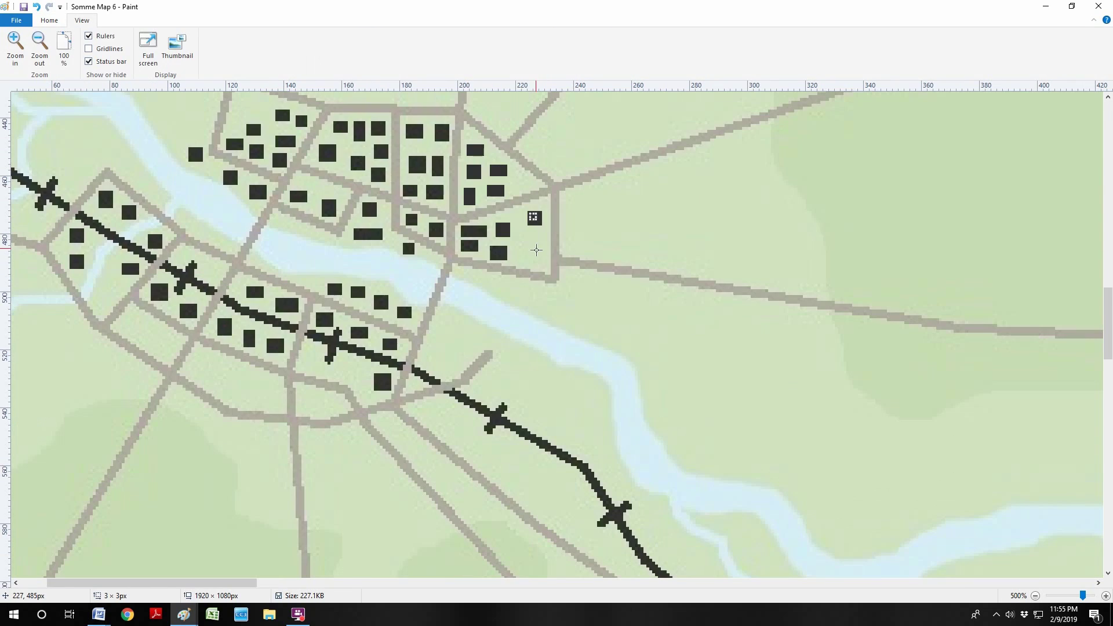
Add small dark building squares in the riverside town and southwest town blocks
{"action": "mouse_move", "coordinate": [527, 251]}
{"action": "left_mouse_down"}
{"action": "mouse_move", "coordinate": [537, 261]}
{"action": "mouse_move", "coordinate": [489, 282]}
{"action": "left_mouse_up"}
{"action": "left_click_drag", "start_coordinate": [462, 339], "coordinate": [474, 349]}
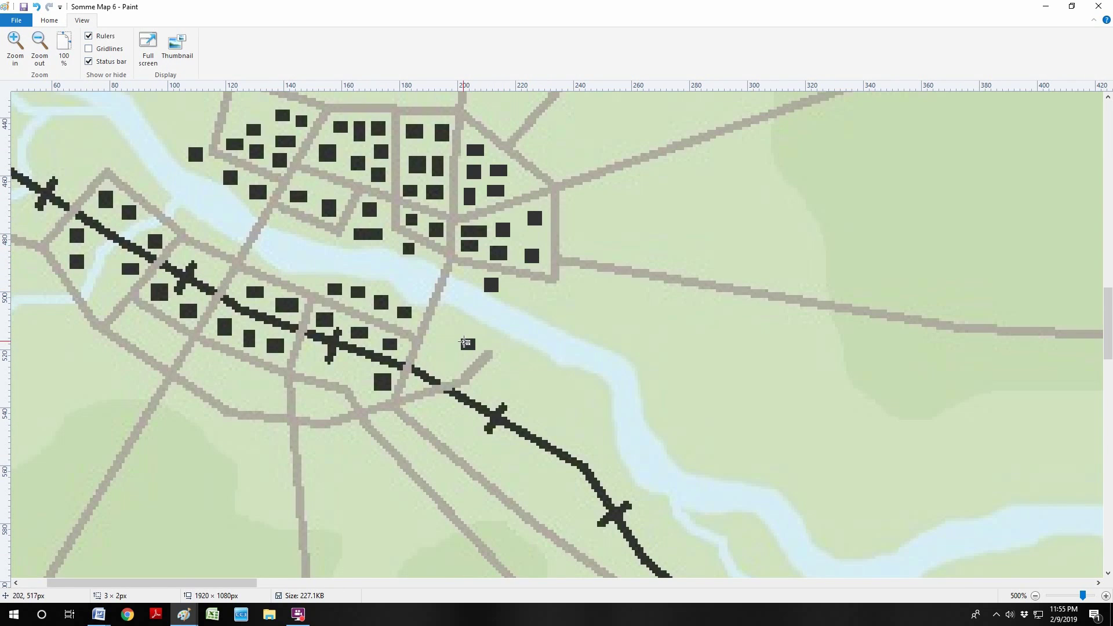
{"action": "mouse_move", "coordinate": [442, 316]}
{"action": "left_mouse_down"}
{"action": "mouse_move", "coordinate": [455, 331]}
{"action": "mouse_move", "coordinate": [442, 357]}
{"action": "mouse_move", "coordinate": [457, 372]}
{"action": "left_mouse_up"}
{"action": "left_click_drag", "start_coordinate": [305, 397], "coordinate": [318, 407]}
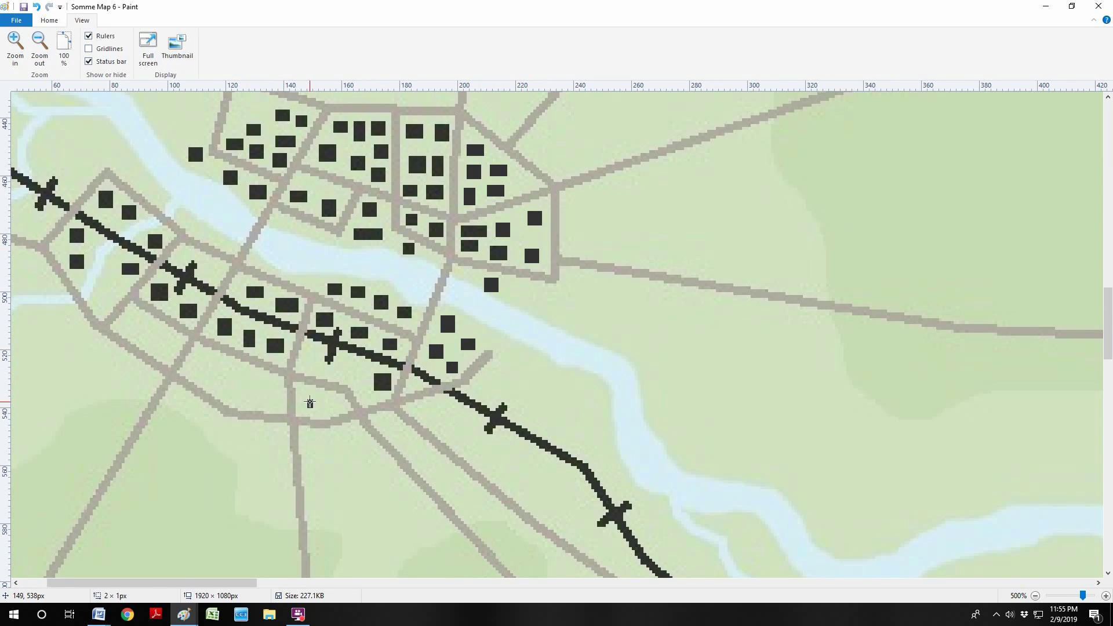
{"action": "mouse_move", "coordinate": [348, 368]}
{"action": "left_mouse_down"}
{"action": "mouse_move", "coordinate": [362, 378]}
{"action": "mouse_move", "coordinate": [319, 366]}
{"action": "left_mouse_up"}
{"action": "left_click_drag", "start_coordinate": [383, 416], "coordinate": [396, 430]}
Add buildings along the railway, in the western blocks and north of the river, undoing a stray one
{"action": "mouse_move", "coordinate": [267, 379]}
{"action": "left_mouse_down"}
{"action": "mouse_move", "coordinate": [278, 392]}
{"action": "mouse_move", "coordinate": [257, 384]}
{"action": "left_mouse_up"}
{"action": "mouse_move", "coordinate": [221, 361]}
{"action": "left_mouse_down"}
{"action": "mouse_move", "coordinate": [234, 373]}
{"action": "mouse_move", "coordinate": [211, 363]}
{"action": "mouse_move", "coordinate": [213, 383]}
{"action": "mouse_move", "coordinate": [240, 403]}
{"action": "left_mouse_up"}
{"action": "left_click_drag", "start_coordinate": [253, 397], "coordinate": [266, 408]}
{"action": "mouse_move", "coordinate": [163, 336]}
{"action": "left_mouse_down"}
{"action": "mouse_move", "coordinate": [179, 346]}
{"action": "mouse_move", "coordinate": [132, 331]}
{"action": "left_mouse_up"}
{"action": "mouse_move", "coordinate": [108, 281]}
{"action": "left_mouse_down"}
{"action": "mouse_move", "coordinate": [120, 295]}
{"action": "mouse_move", "coordinate": [108, 311]}
{"action": "mouse_move", "coordinate": [117, 273]}
{"action": "left_mouse_up"}
{"action": "left_click_drag", "start_coordinate": [132, 173], "coordinate": [144, 186]}
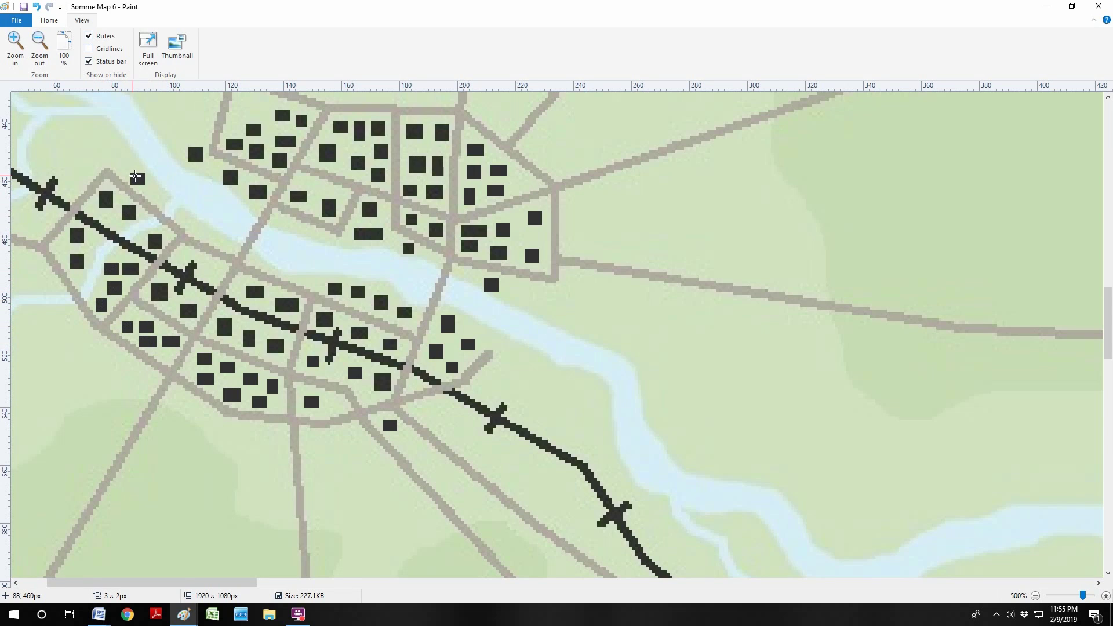
{"action": "mouse_move", "coordinate": [194, 226]}
{"action": "left_mouse_down"}
{"action": "mouse_move", "coordinate": [217, 279]}
{"action": "mouse_move", "coordinate": [184, 253]}
{"action": "left_mouse_up"}
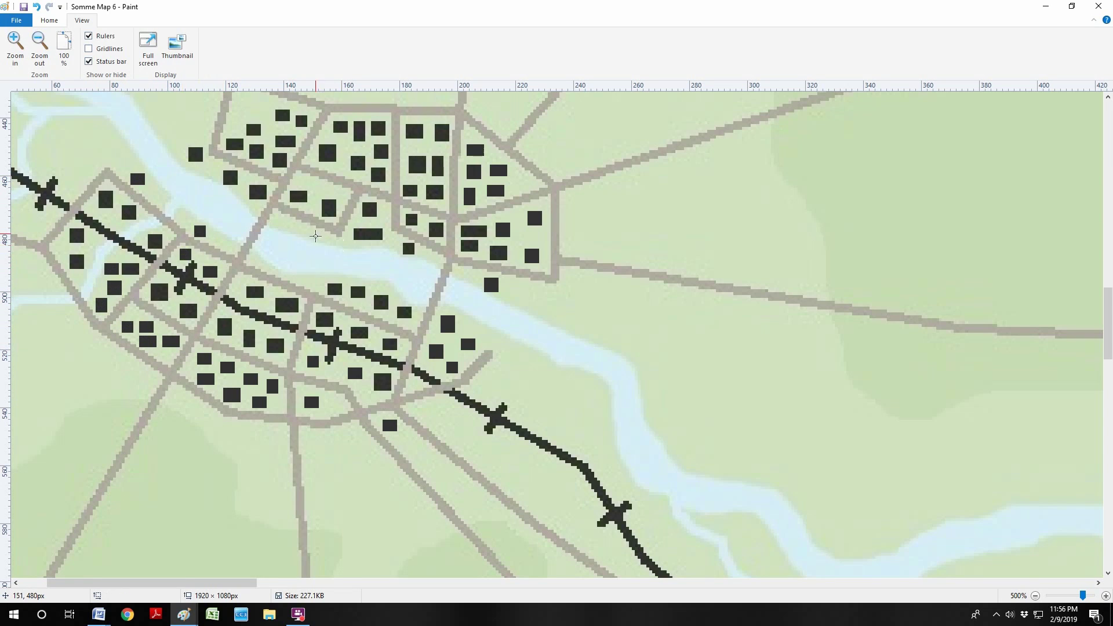
{"action": "left_click_drag", "start_coordinate": [288, 224], "coordinate": [295, 231]}
{"action": "left_click", "coordinate": [36, 7]}
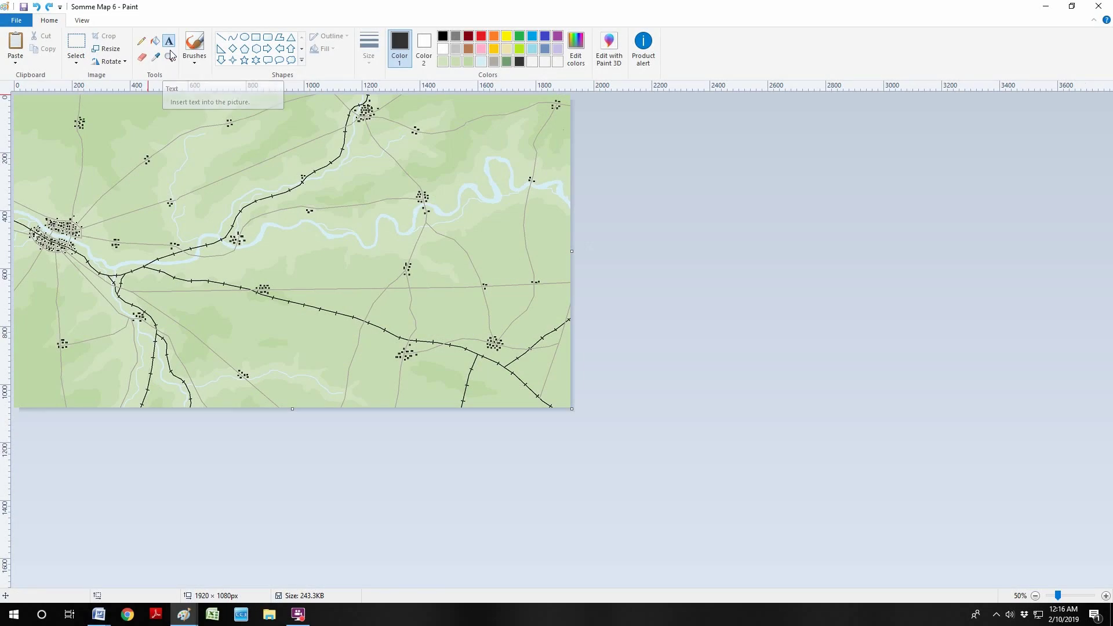
Add a bold Arial AMIENS label and place it beside Amiens town
{"action": "left_click", "coordinate": [170, 46]}
{"action": "left_click_drag", "start_coordinate": [301, 215], "coordinate": [547, 295]}
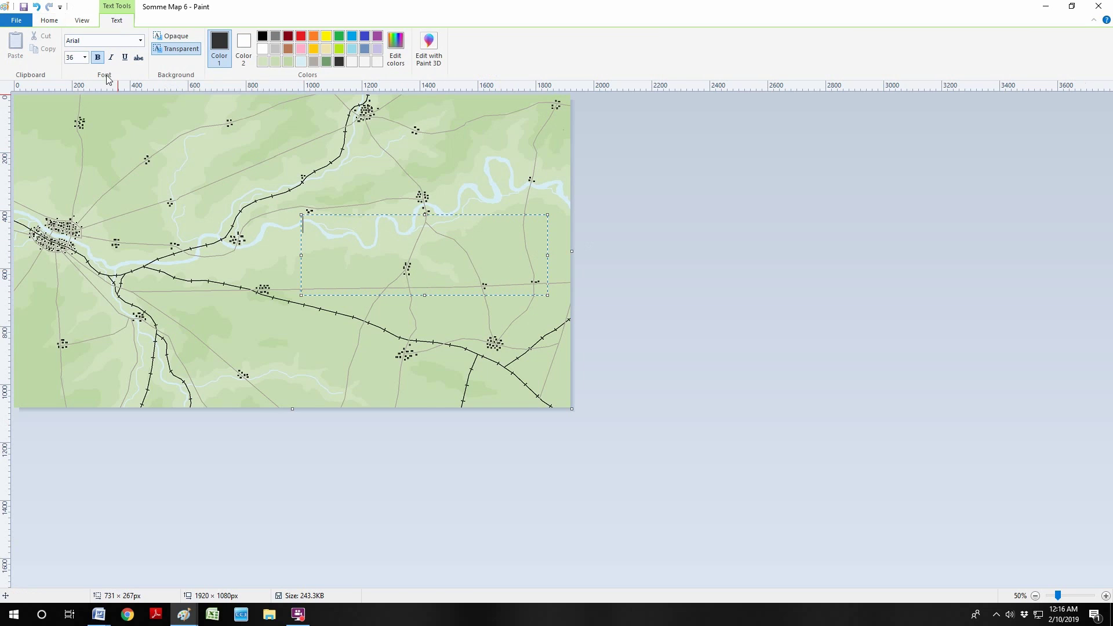
{"action": "left_click", "coordinate": [141, 40]}
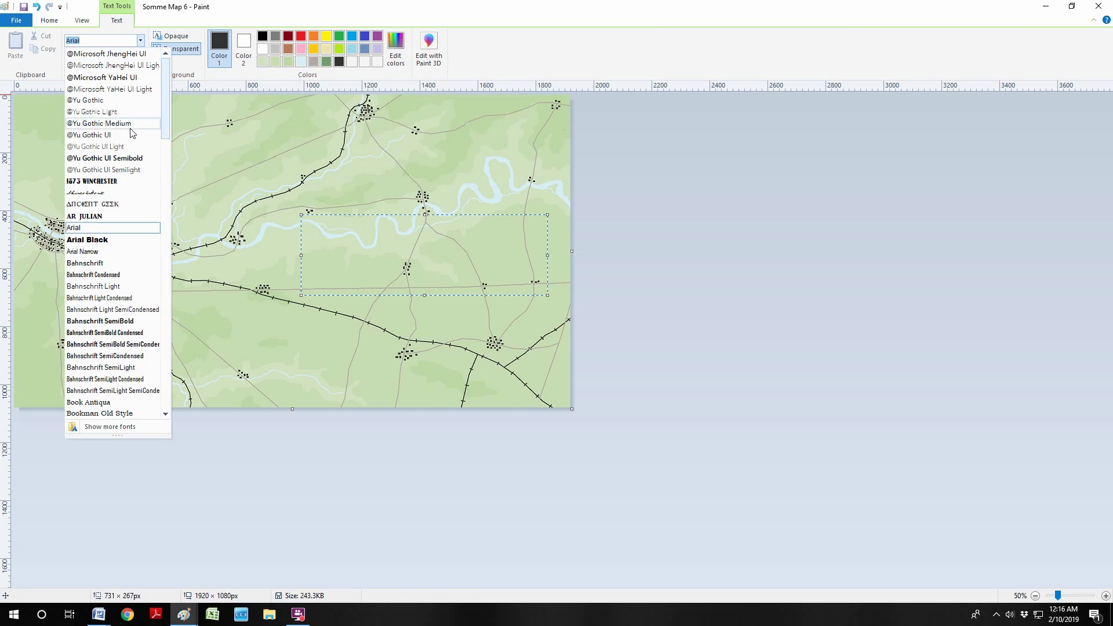
{"action": "left_click", "coordinate": [64, 72]}
{"action": "left_click", "coordinate": [97, 58]}
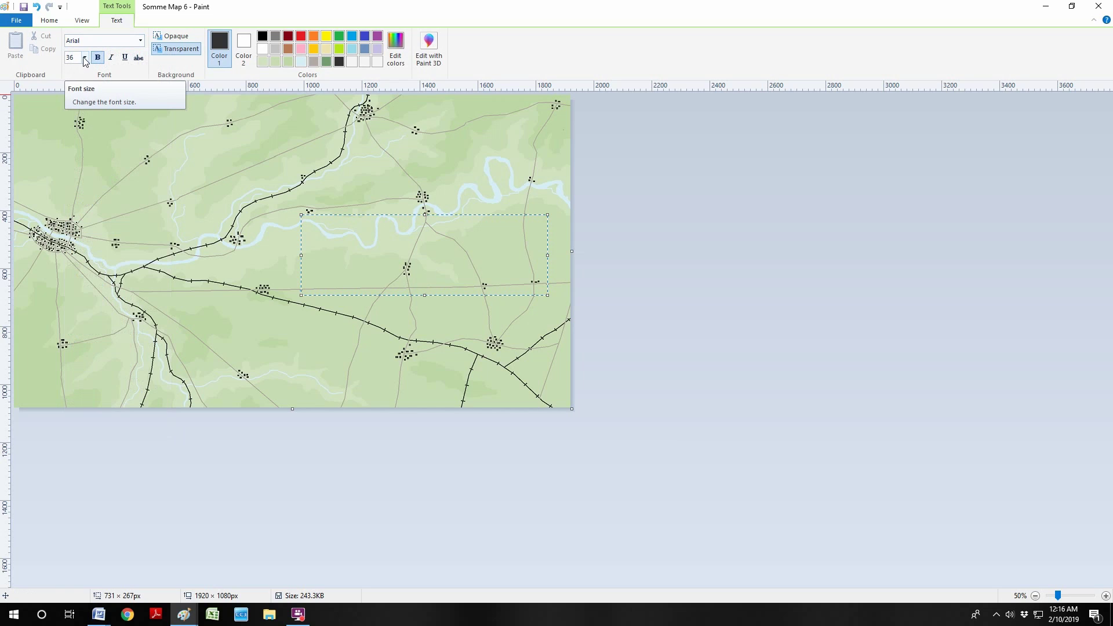
{"action": "left_click", "coordinate": [85, 58]}
{"action": "left_click", "coordinate": [80, 199]}
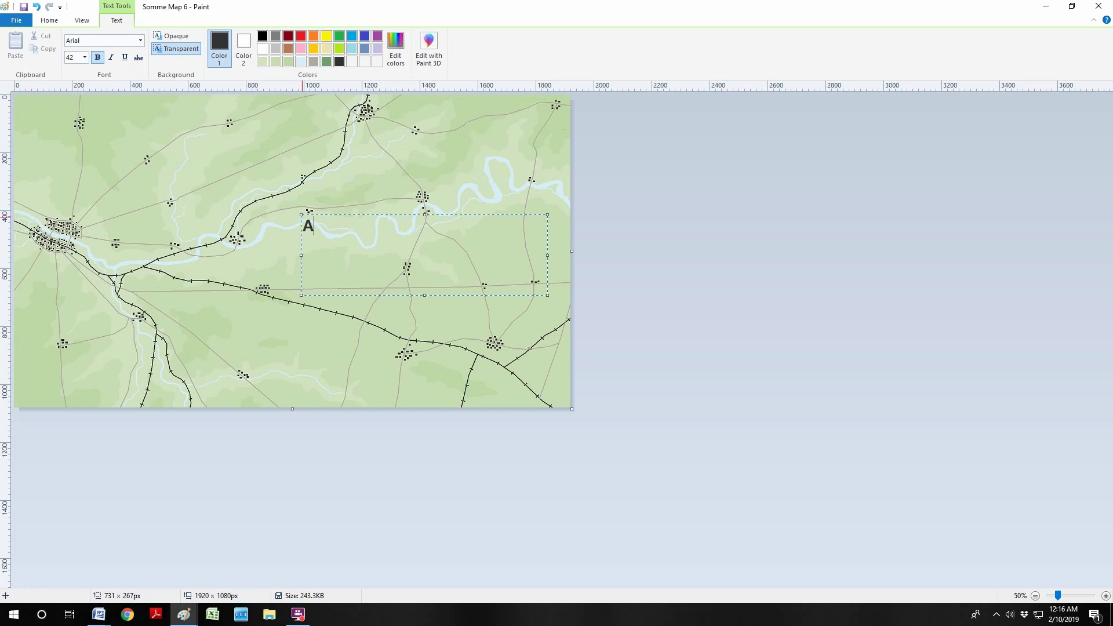
{"action": "type", "text": "MIENS"}
{"action": "left_click_drag", "start_coordinate": [384, 214], "coordinate": [118, 197]}
{"action": "left_click", "coordinate": [331, 334]}
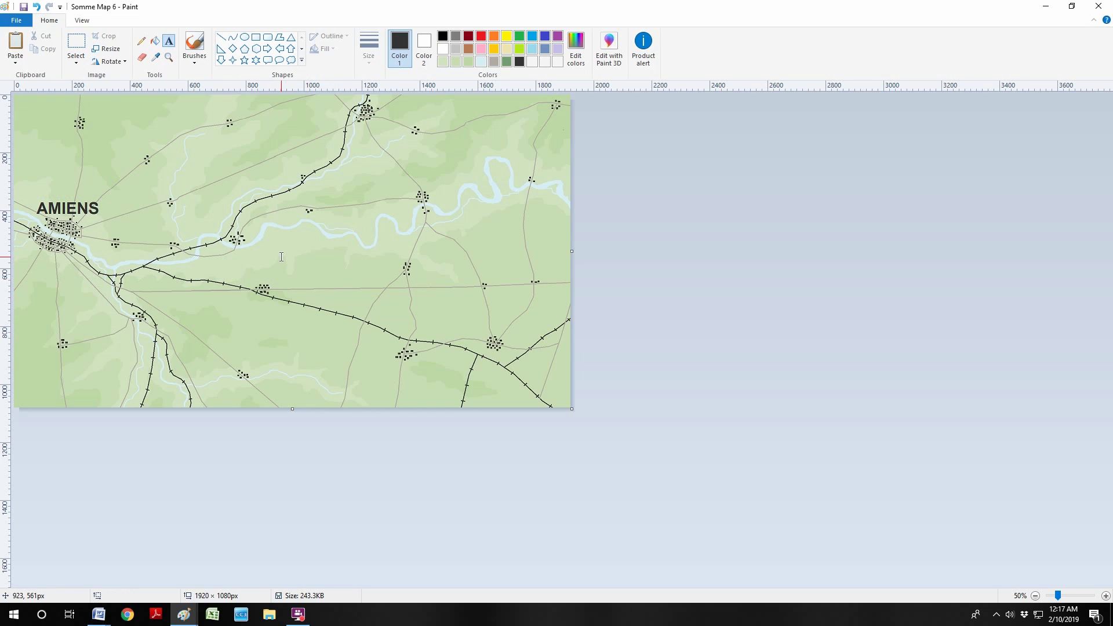
Add an ALBERT label at the top of the map and shrink its box to fit
{"action": "left_click_drag", "start_coordinate": [283, 258], "coordinate": [430, 292]}
{"action": "left_click", "coordinate": [85, 57]}
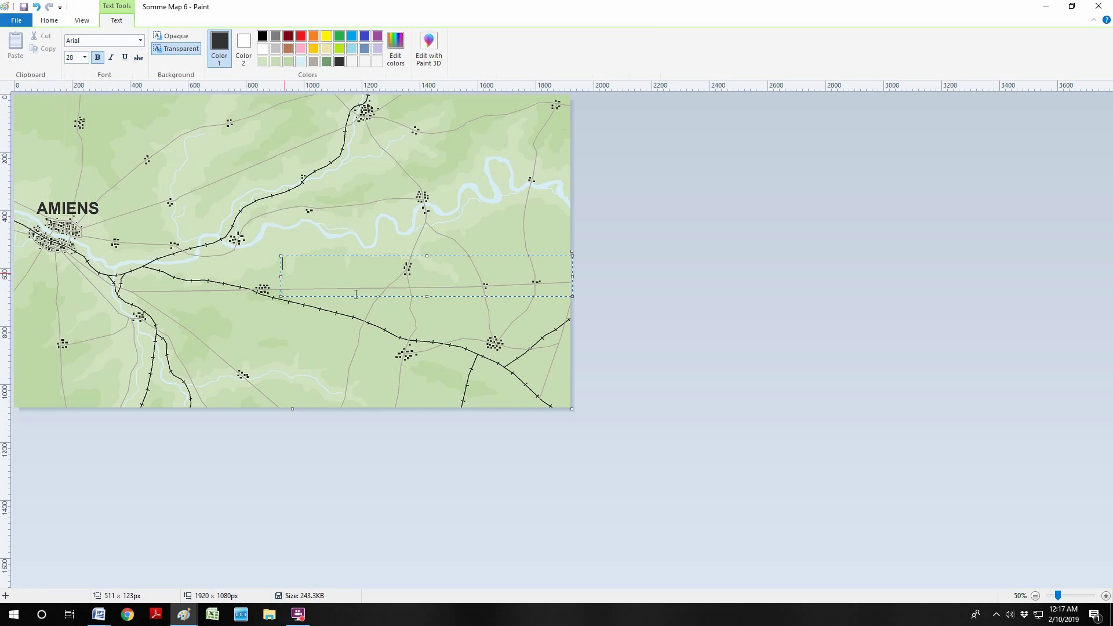
{"action": "type", "text": "ERT"}
{"action": "left_click_drag", "start_coordinate": [431, 256], "coordinate": [430, 111]}
{"action": "left_click_drag", "start_coordinate": [571, 152], "coordinate": [408, 122]}
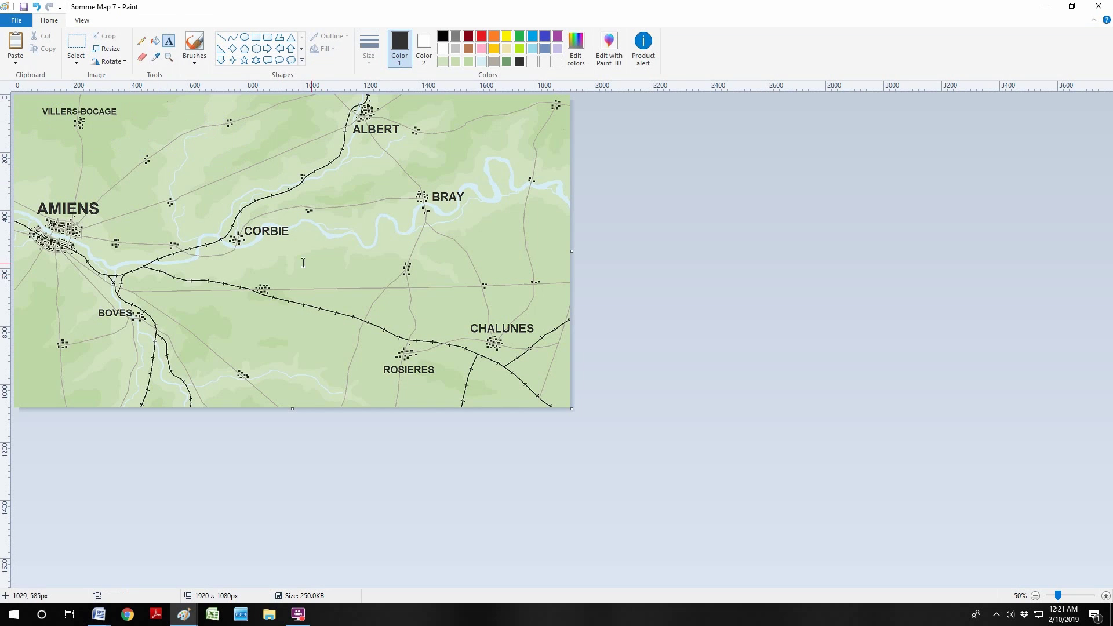
Add a VILLERS-BRETONNEAUX label next to its buildings along the railway
{"action": "left_click_drag", "start_coordinate": [315, 267], "coordinate": [466, 299]}
{"action": "type", "text": "VILLERS-"}
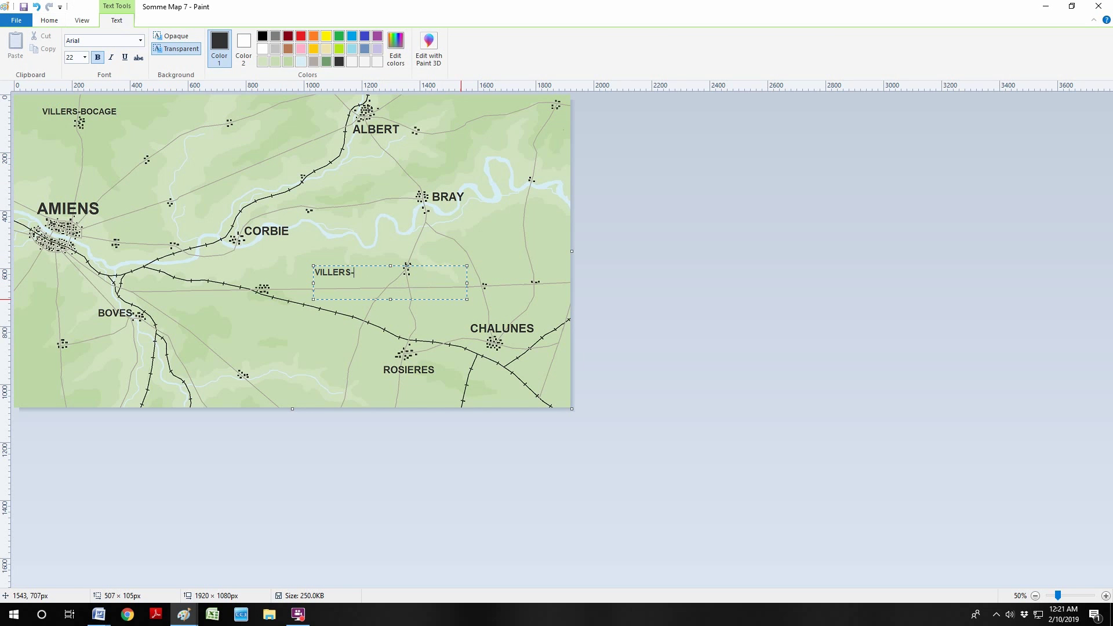
{"action": "type", "text": "BRETONNEAUX"}
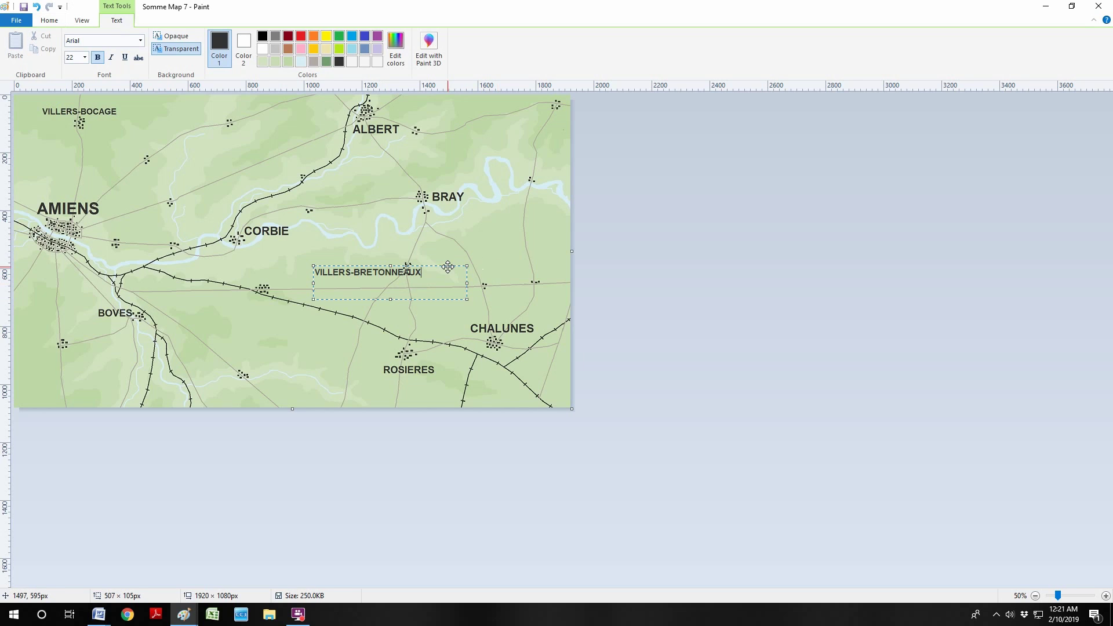
{"action": "left_click_drag", "start_coordinate": [448, 266], "coordinate": [362, 272]}
{"action": "left_click", "coordinate": [304, 335]}
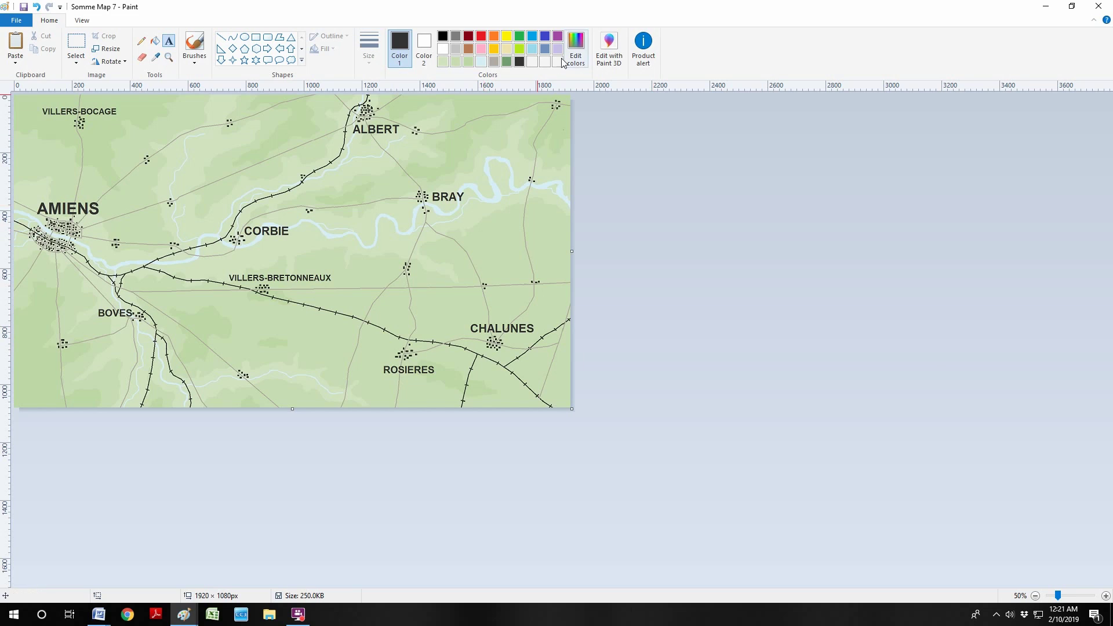
Type 'SOMME RIVER' in blue-grey at size 24 and move it beside the river near Amiens
{"action": "left_click", "coordinate": [545, 48]}
{"action": "left_click_drag", "start_coordinate": [360, 245], "coordinate": [528, 274]}
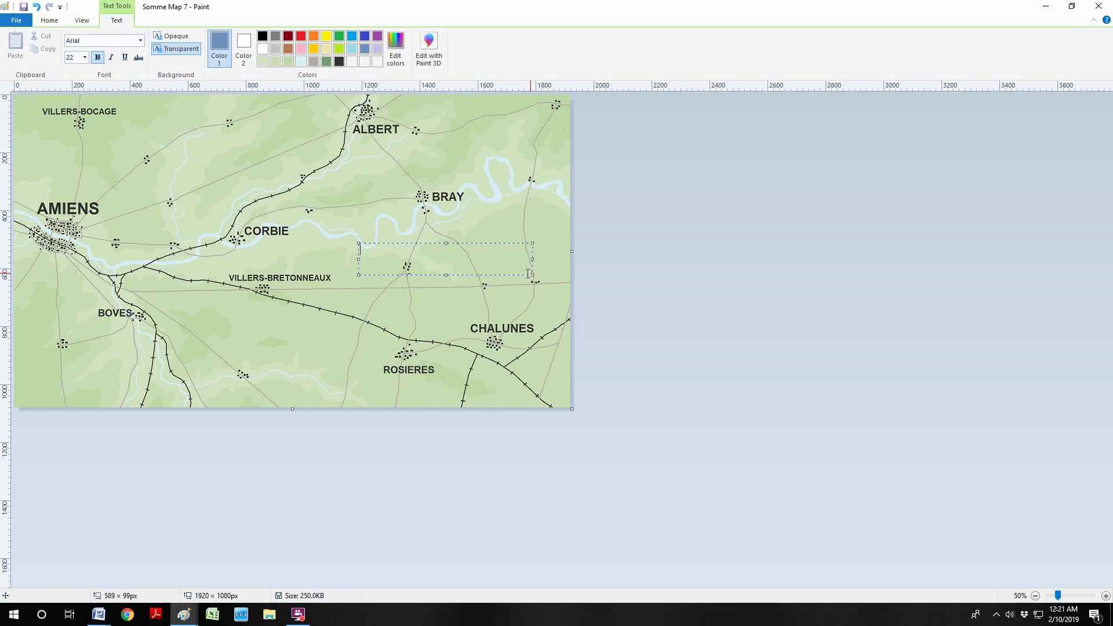
{"action": "type", "text": "SOMME RIVER"}
{"action": "key", "text": "ctrl+a"}
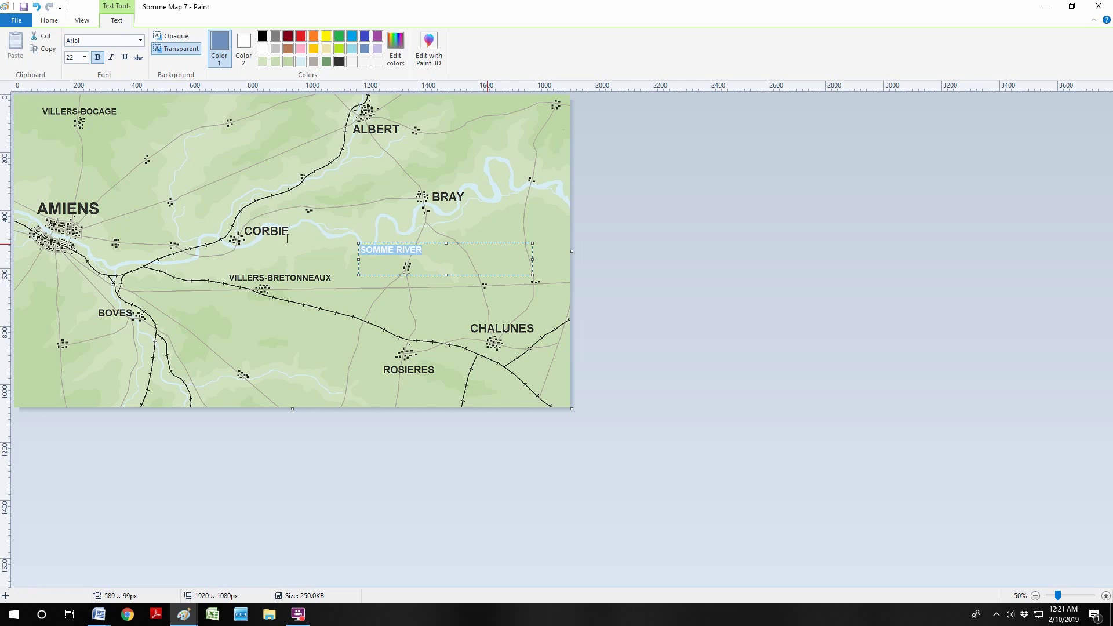
{"action": "left_click", "coordinate": [84, 56]}
{"action": "left_click", "coordinate": [75, 174]}
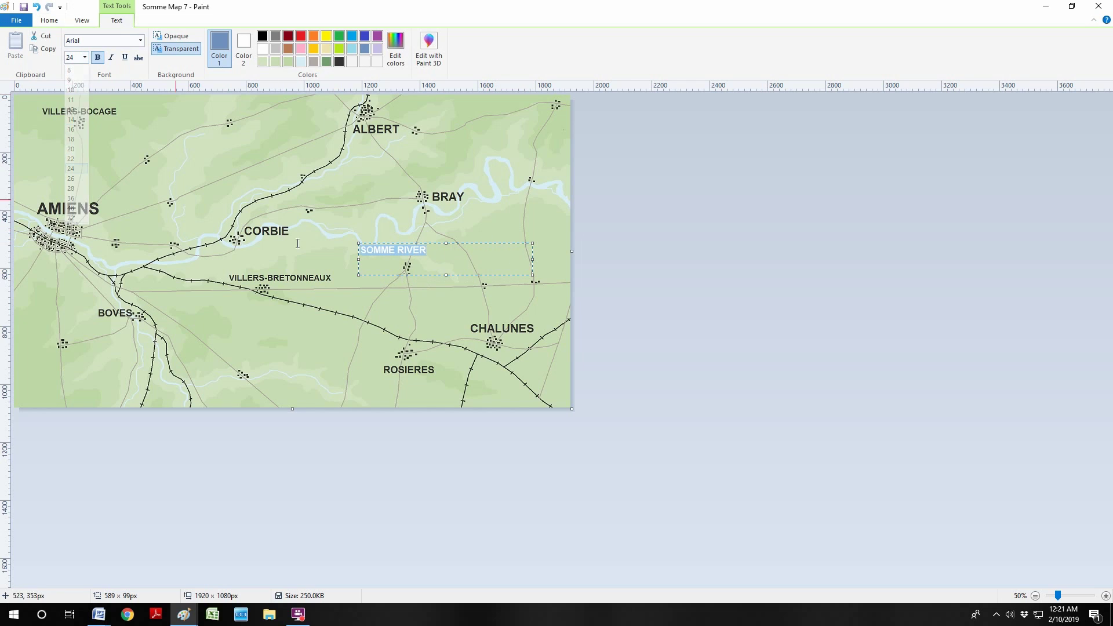
{"action": "left_click", "coordinate": [460, 263]}
{"action": "left_click_drag", "start_coordinate": [463, 242], "coordinate": [192, 246]}
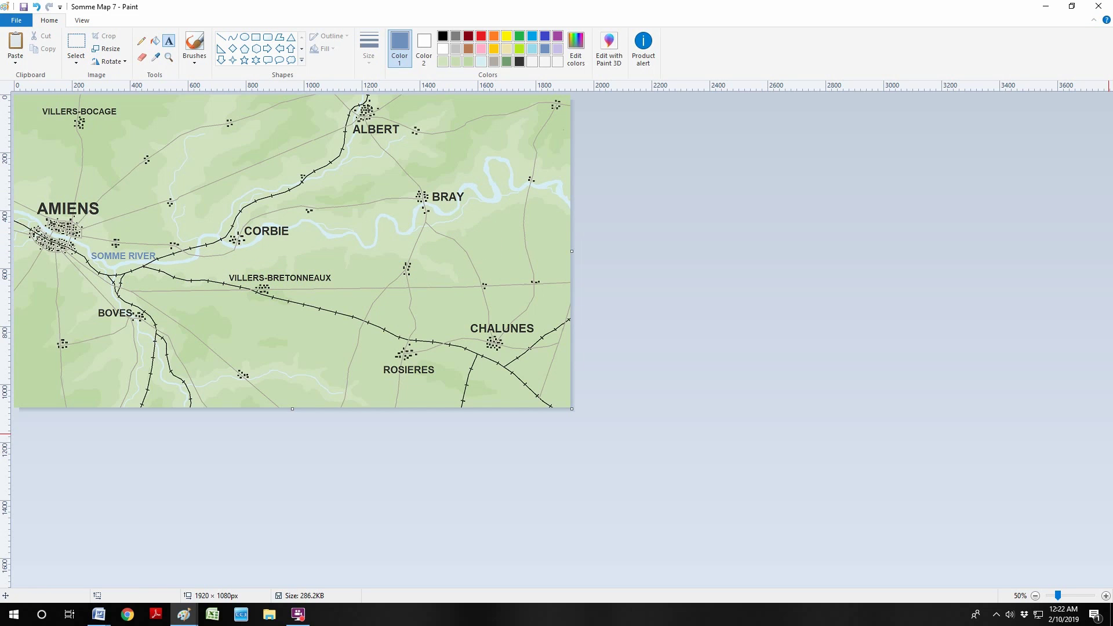
{"action": "key", "text": "F10"}
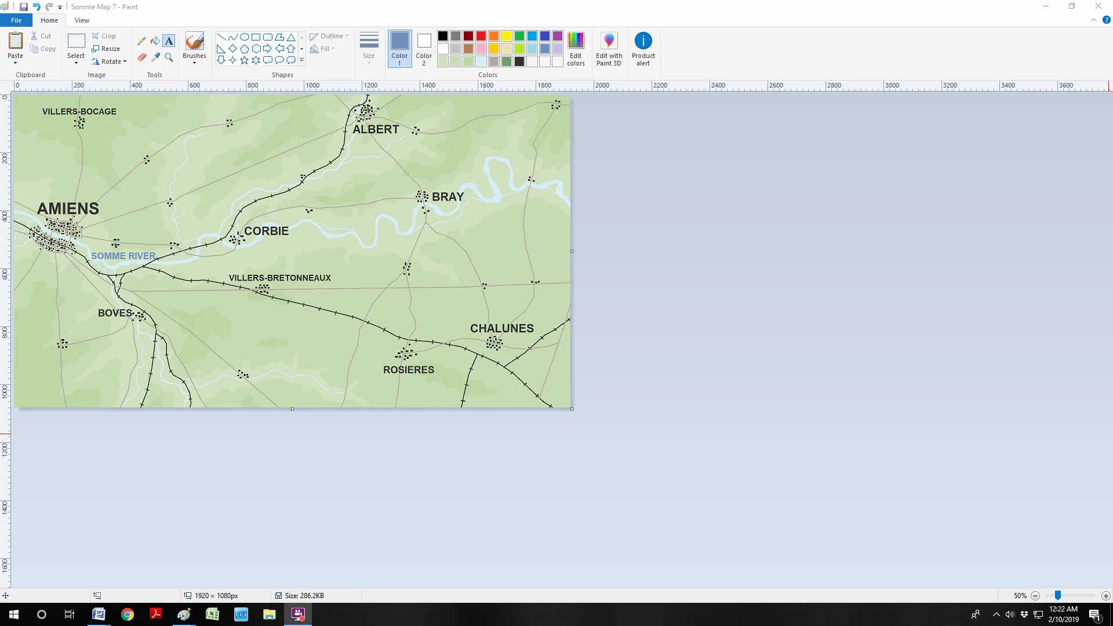
Bring in the SOMME VALLEY legend box and fix it in the map's top-right corner
{"action": "left_click", "coordinate": [16, 20]}
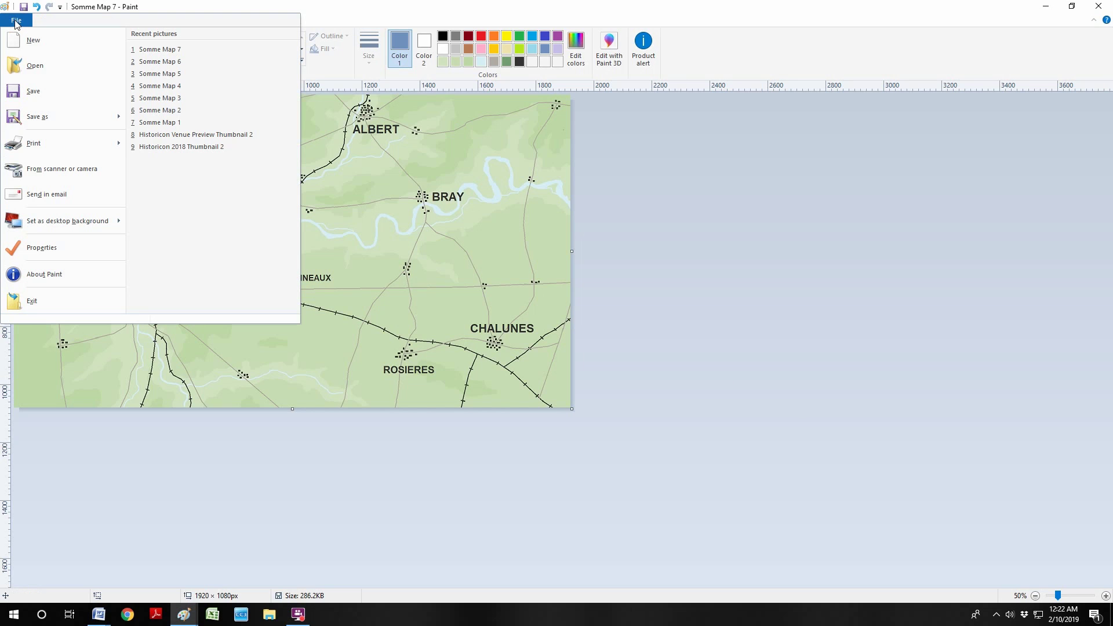
{"action": "left_click", "coordinate": [34, 65]}
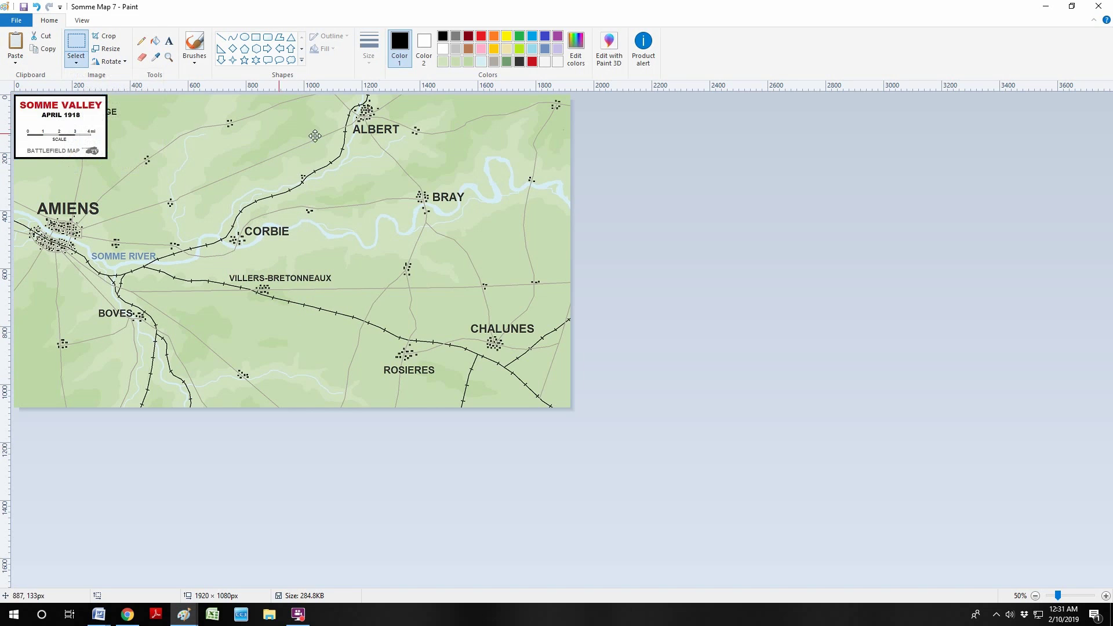
{"action": "left_click_drag", "start_coordinate": [66, 127], "coordinate": [520, 132]}
{"action": "left_click", "coordinate": [412, 141]}
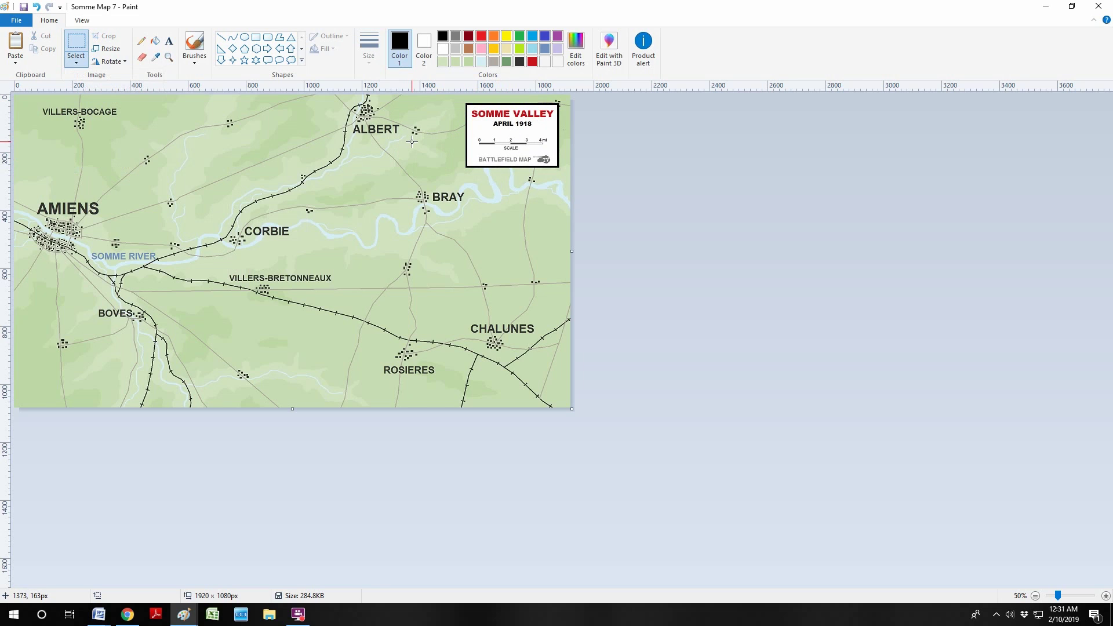
Save the map as a new JPEG named Somme Map 8
{"action": "left_click", "coordinate": [16, 20]}
{"action": "left_click", "coordinate": [328, 249]}
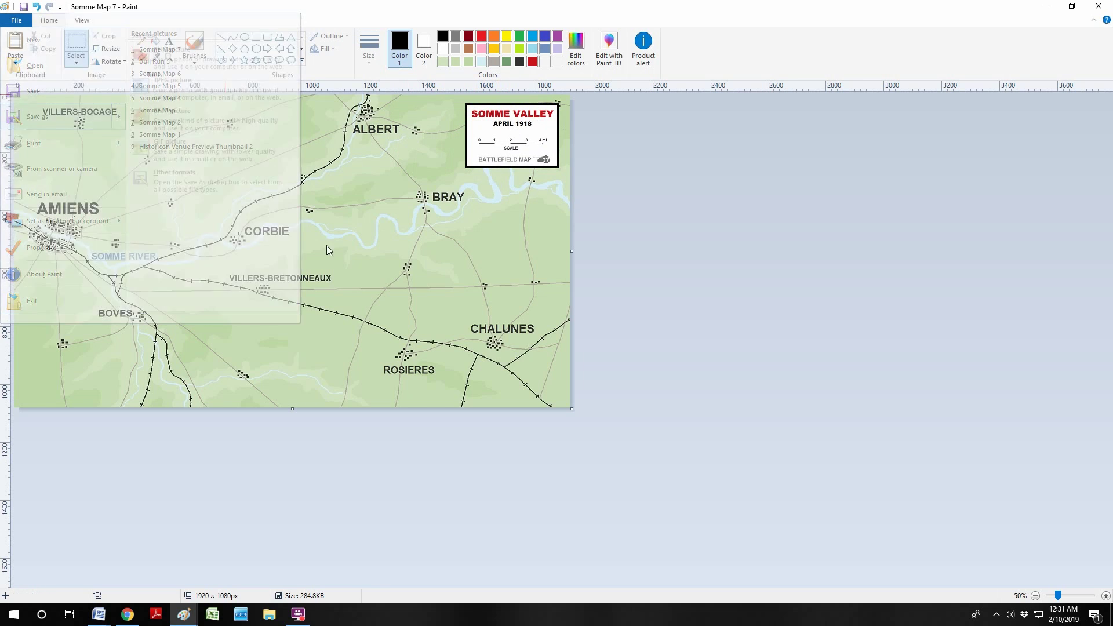
{"action": "left_click", "coordinate": [562, 412]}
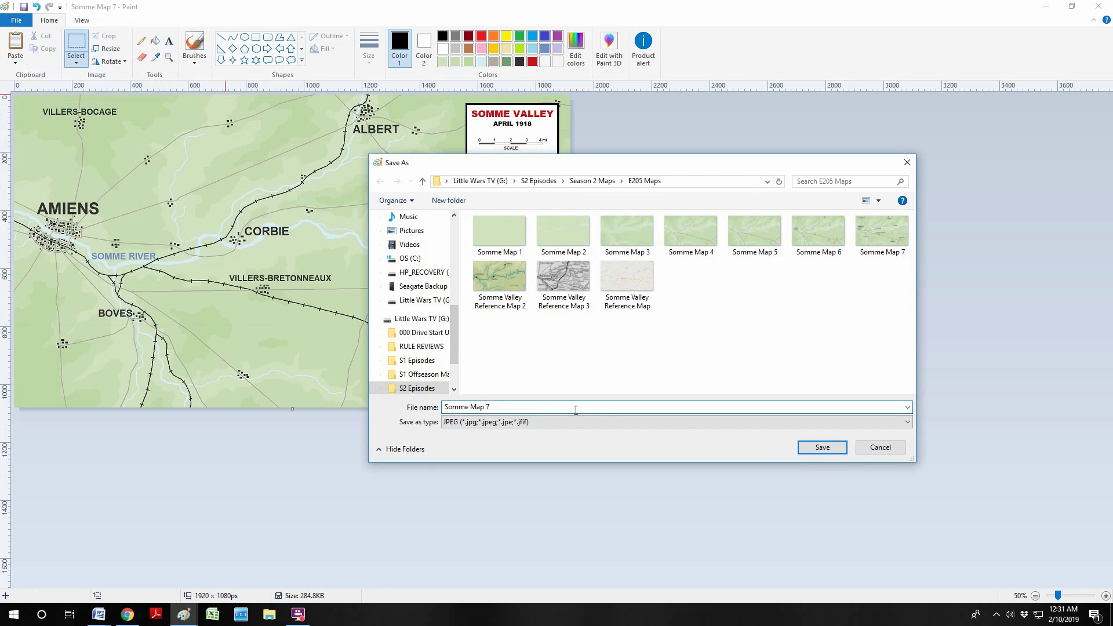
{"action": "key", "text": "BackSpace"}
{"action": "type", "text": "8"}
{"action": "key", "text": "Return"}
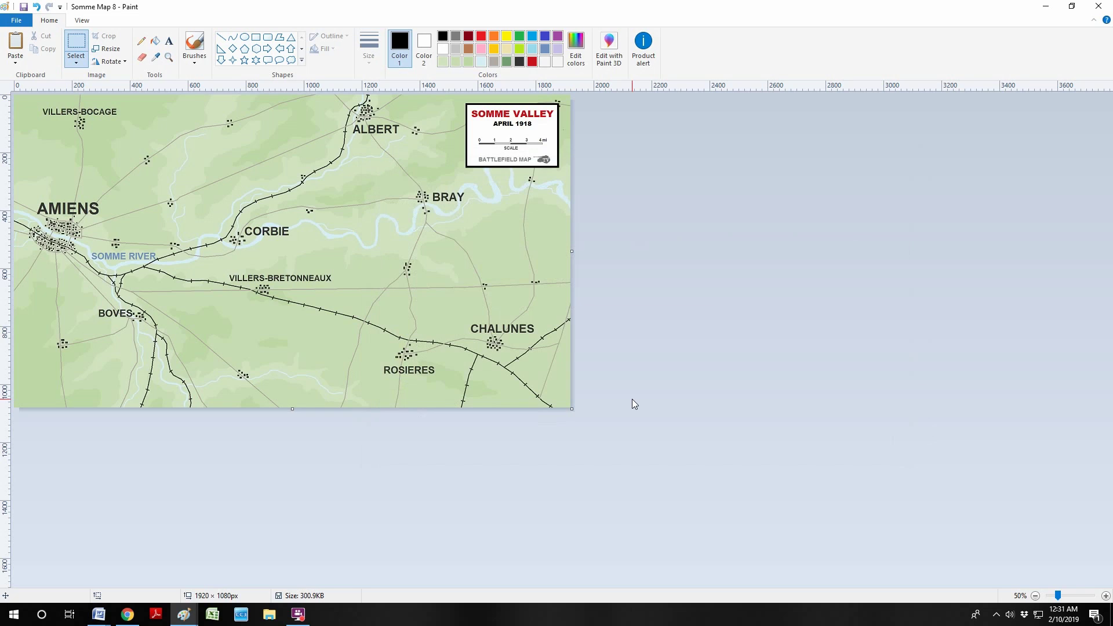
{"action": "left_click", "coordinate": [82, 21]}
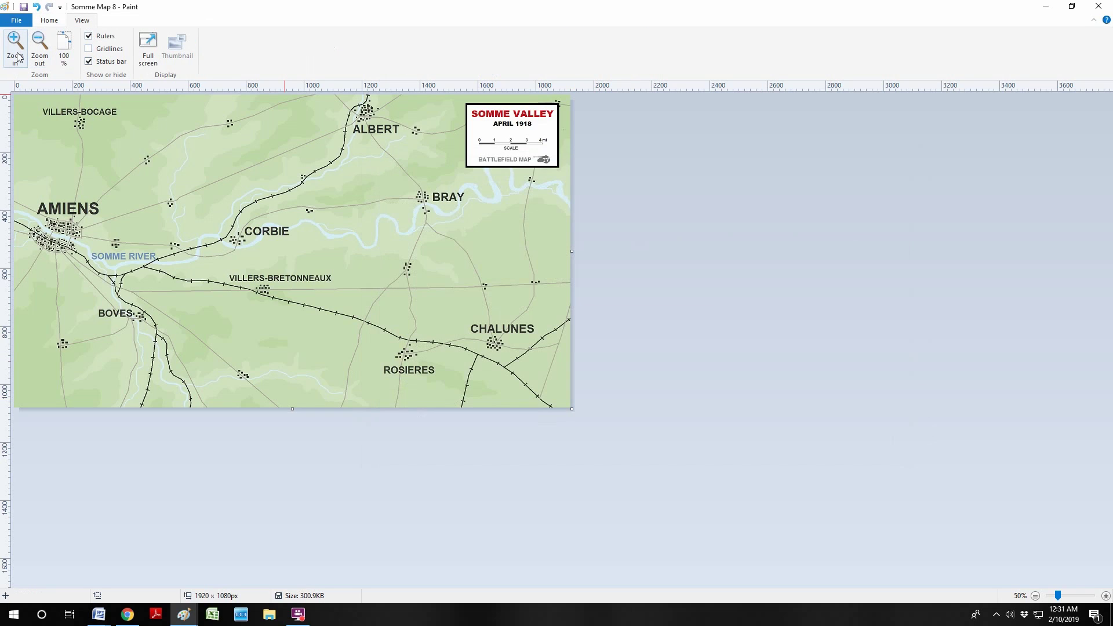
Choose green and a soft brush, and zoom to 200% around BOVES
{"action": "key", "text": "alt+Tab"}
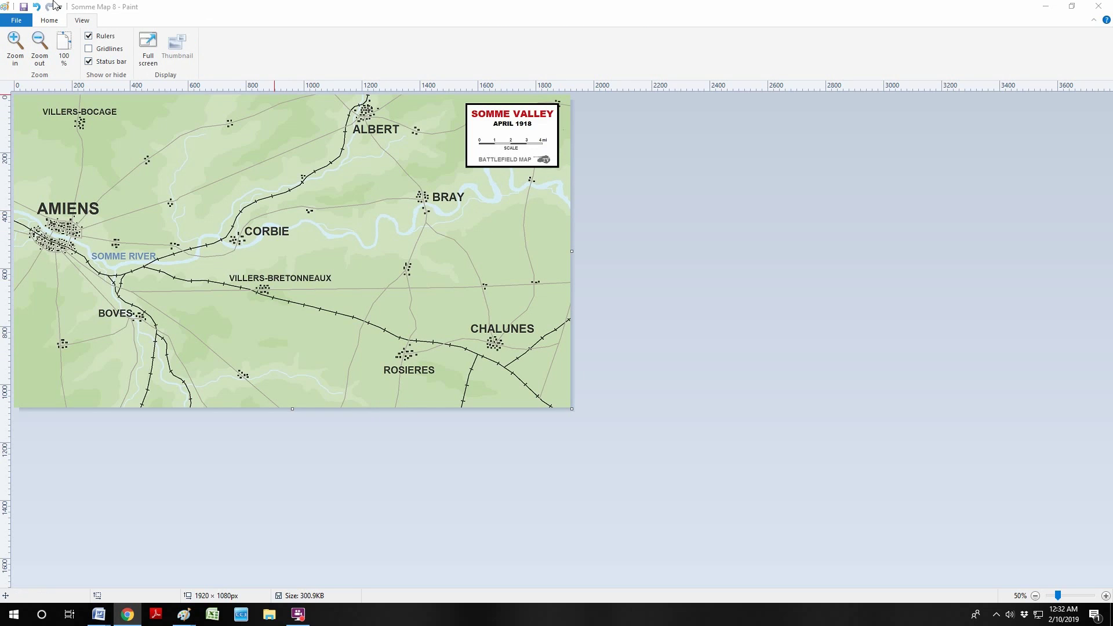
{"action": "left_click", "coordinate": [51, 21]}
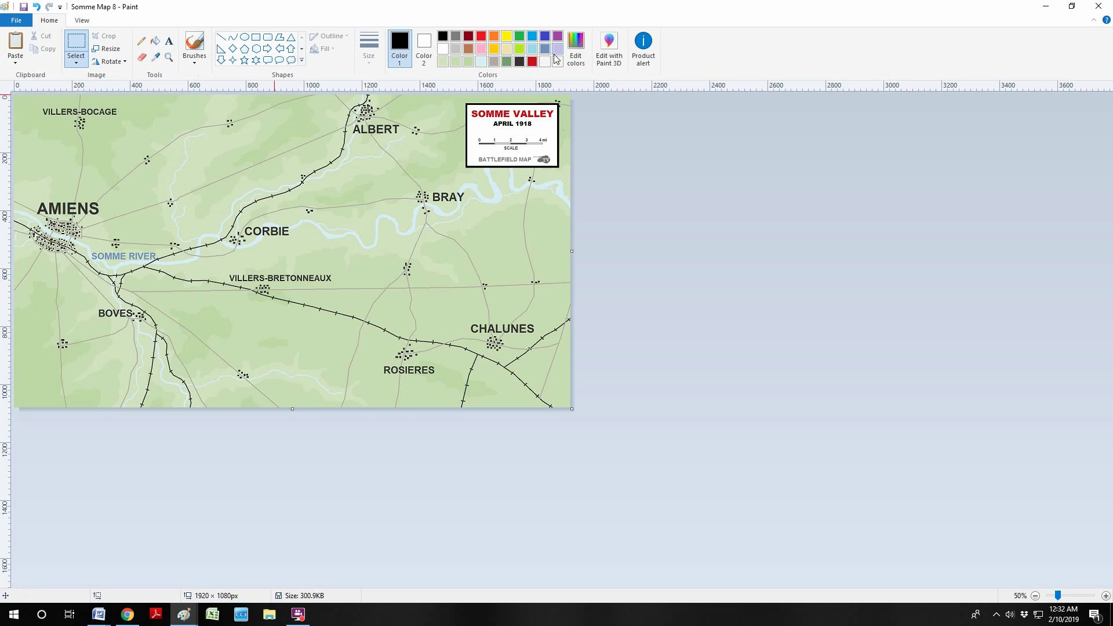
{"action": "left_click", "coordinate": [505, 62]}
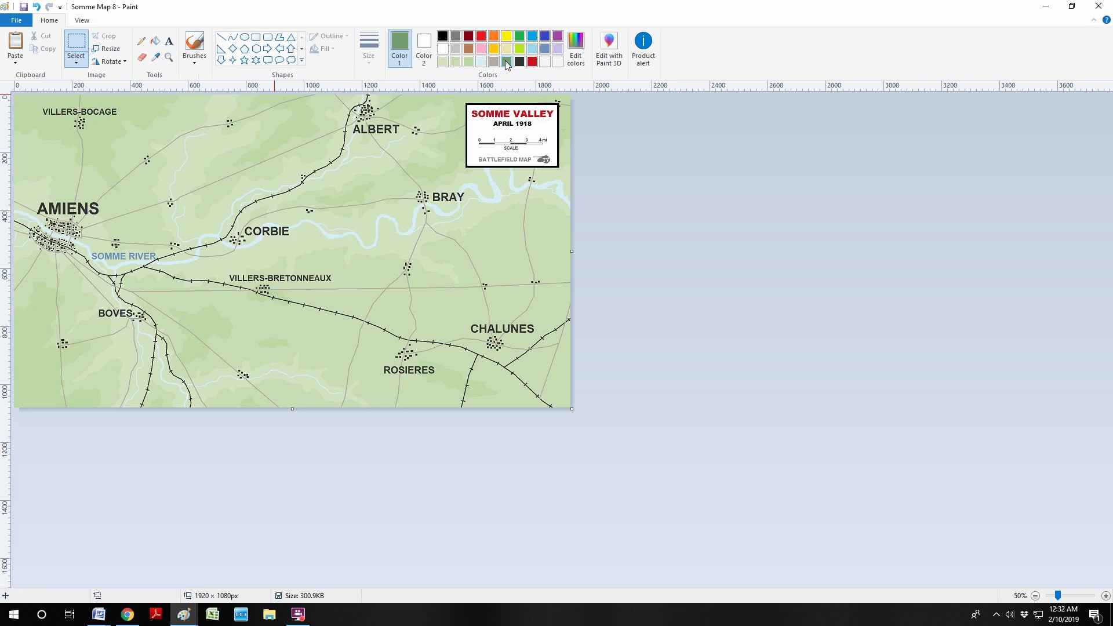
{"action": "left_click", "coordinate": [195, 58]}
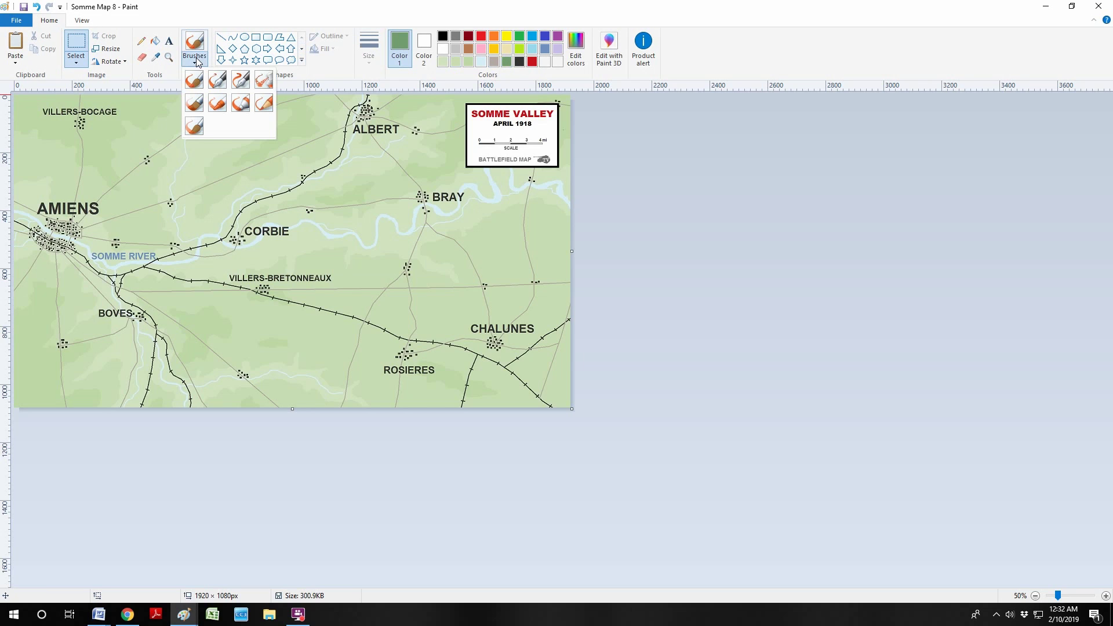
{"action": "left_click", "coordinate": [265, 110]}
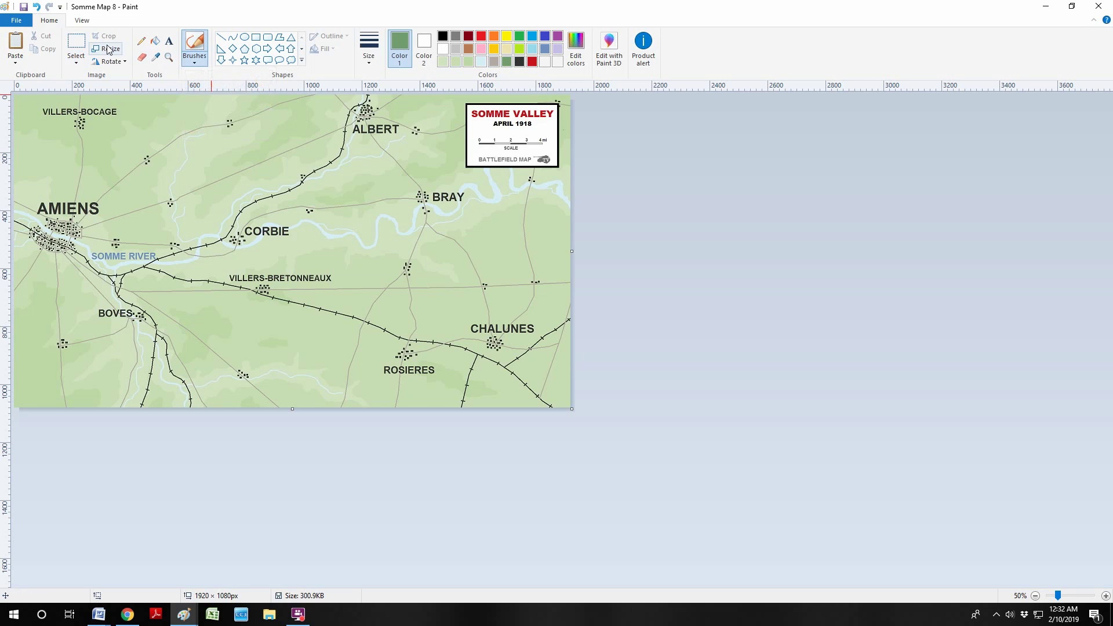
{"action": "left_click", "coordinate": [81, 20]}
{"action": "double_click", "coordinate": [16, 47]}
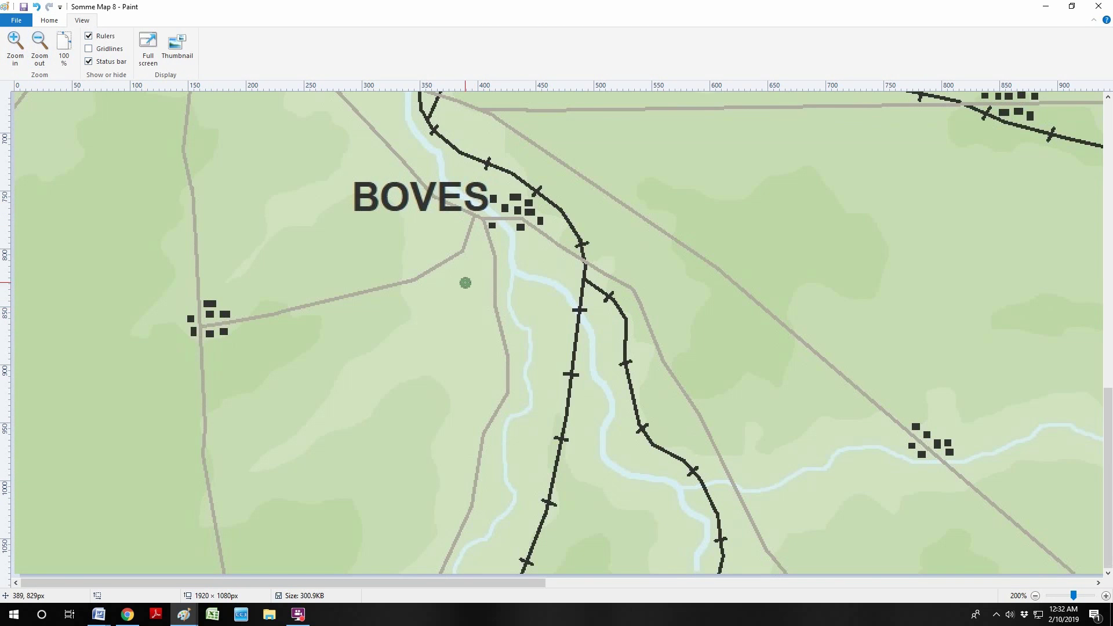
Paint green wood patches below BOVES, beside the river and between the railway lines
{"action": "mouse_move", "coordinate": [464, 280]}
{"action": "left_mouse_down"}
{"action": "mouse_move", "coordinate": [478, 305]}
{"action": "mouse_move", "coordinate": [457, 288]}
{"action": "mouse_move", "coordinate": [458, 298]}
{"action": "mouse_move", "coordinate": [475, 301]}
{"action": "mouse_move", "coordinate": [462, 308]}
{"action": "mouse_move", "coordinate": [483, 325]}
{"action": "mouse_move", "coordinate": [465, 330]}
{"action": "mouse_move", "coordinate": [477, 342]}
{"action": "mouse_move", "coordinate": [487, 327]}
{"action": "mouse_move", "coordinate": [485, 350]}
{"action": "mouse_move", "coordinate": [463, 346]}
{"action": "mouse_move", "coordinate": [465, 318]}
{"action": "mouse_move", "coordinate": [454, 300]}
{"action": "mouse_move", "coordinate": [460, 325]}
{"action": "mouse_move", "coordinate": [446, 310]}
{"action": "mouse_move", "coordinate": [448, 295]}
{"action": "mouse_move", "coordinate": [463, 325]}
{"action": "left_mouse_up"}
{"action": "mouse_move", "coordinate": [544, 306]}
{"action": "left_mouse_down"}
{"action": "mouse_move", "coordinate": [563, 342]}
{"action": "mouse_move", "coordinate": [546, 359]}
{"action": "mouse_move", "coordinate": [557, 396]}
{"action": "mouse_move", "coordinate": [529, 447]}
{"action": "mouse_move", "coordinate": [523, 437]}
{"action": "mouse_move", "coordinate": [540, 440]}
{"action": "mouse_move", "coordinate": [546, 423]}
{"action": "mouse_move", "coordinate": [521, 473]}
{"action": "mouse_move", "coordinate": [543, 462]}
{"action": "mouse_move", "coordinate": [545, 417]}
{"action": "mouse_move", "coordinate": [590, 412]}
{"action": "mouse_move", "coordinate": [595, 398]}
{"action": "mouse_move", "coordinate": [589, 423]}
{"action": "left_mouse_up"}
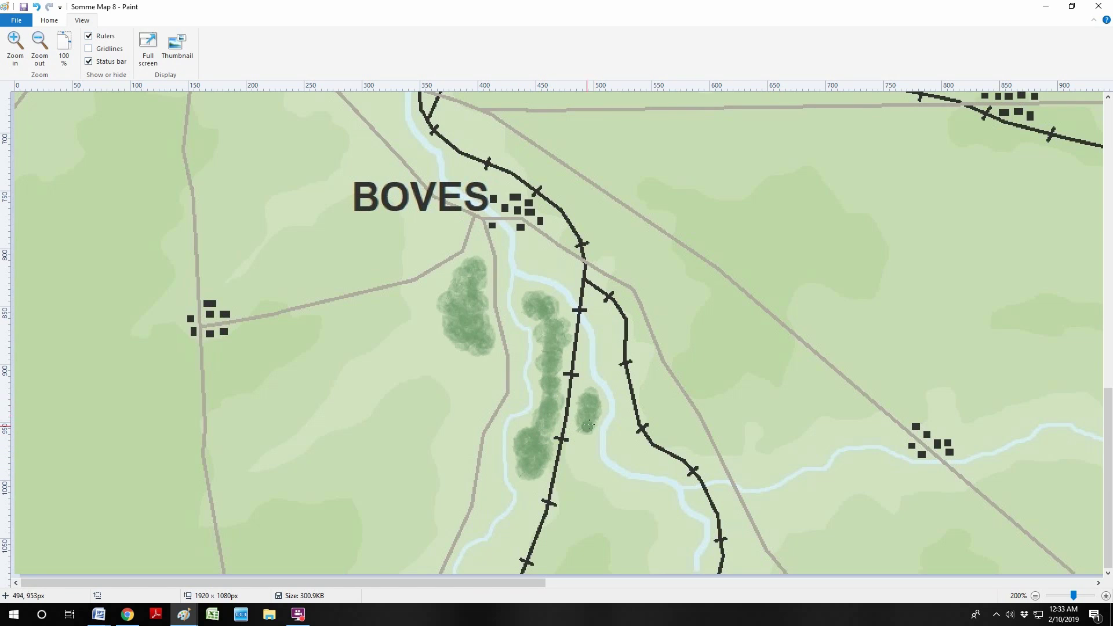
{"action": "mouse_move", "coordinate": [605, 351]}
{"action": "left_mouse_down"}
{"action": "mouse_move", "coordinate": [608, 316]}
{"action": "mouse_move", "coordinate": [607, 327]}
{"action": "left_mouse_up"}
{"action": "left_click_drag", "start_coordinate": [559, 273], "coordinate": [528, 254]}
{"action": "left_click_drag", "start_coordinate": [488, 258], "coordinate": [480, 253]}
{"action": "mouse_move", "coordinate": [488, 353]}
{"action": "left_mouse_down"}
{"action": "mouse_move", "coordinate": [477, 394]}
{"action": "mouse_move", "coordinate": [492, 368]}
{"action": "mouse_move", "coordinate": [464, 363]}
{"action": "mouse_move", "coordinate": [474, 399]}
{"action": "mouse_move", "coordinate": [448, 334]}
{"action": "mouse_move", "coordinate": [416, 347]}
{"action": "left_mouse_up"}
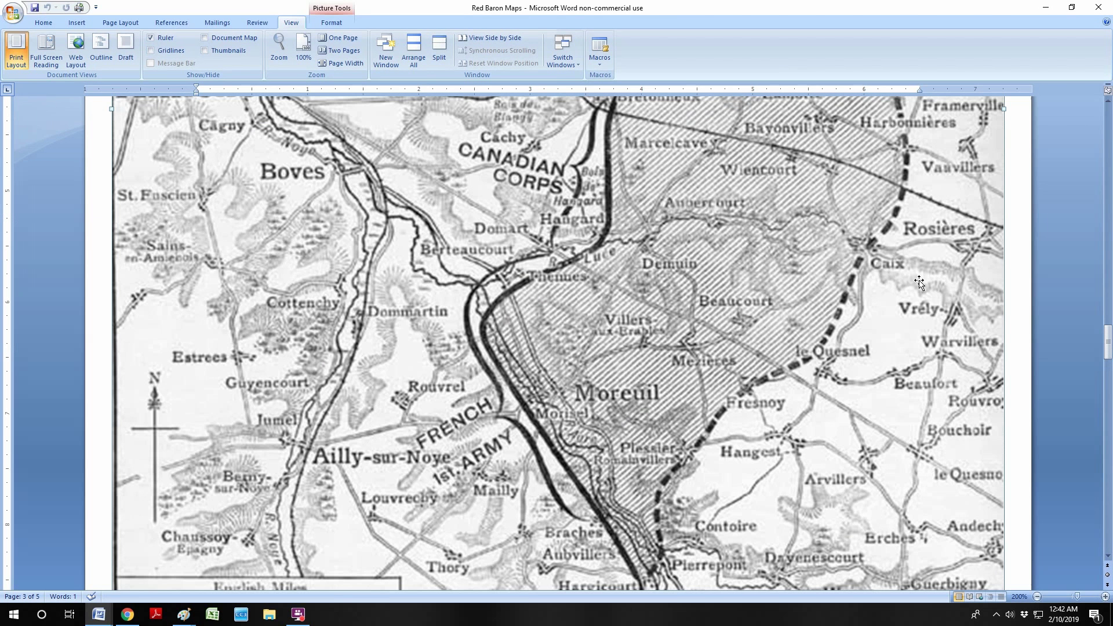